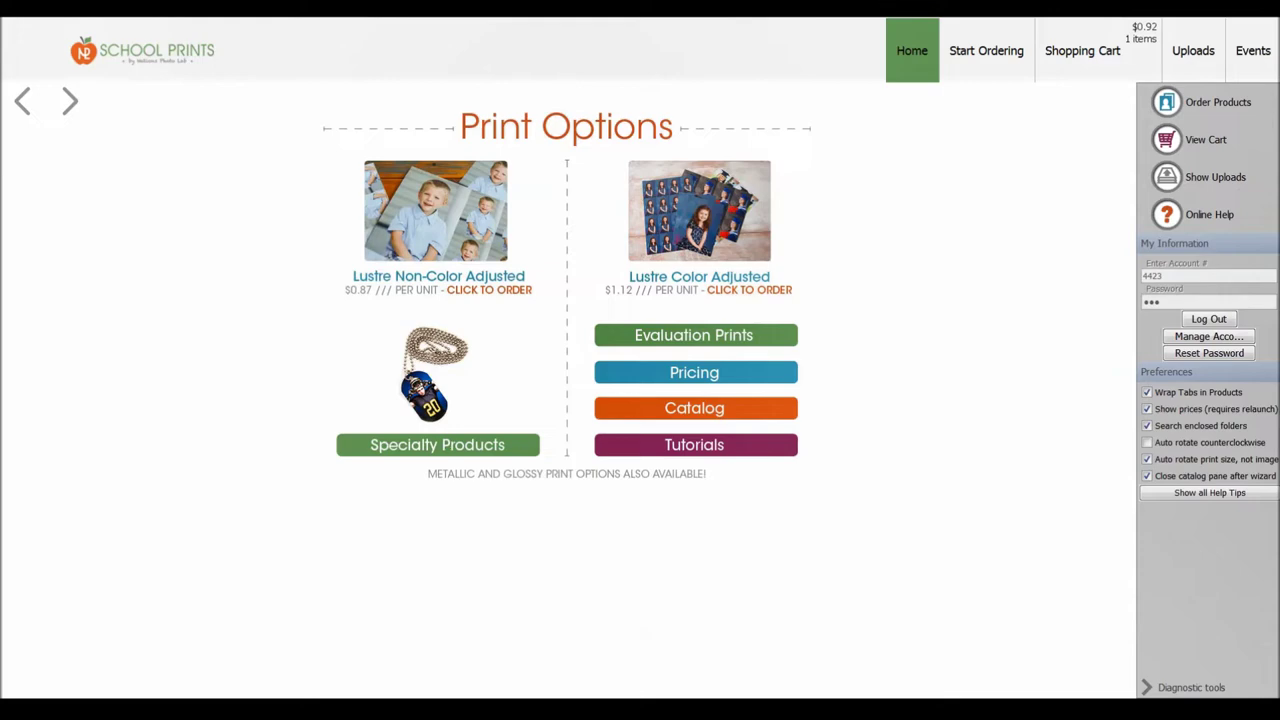
# Step: Switch from Print Options to the Start Ordering workspace
pyautogui.click(986, 50)
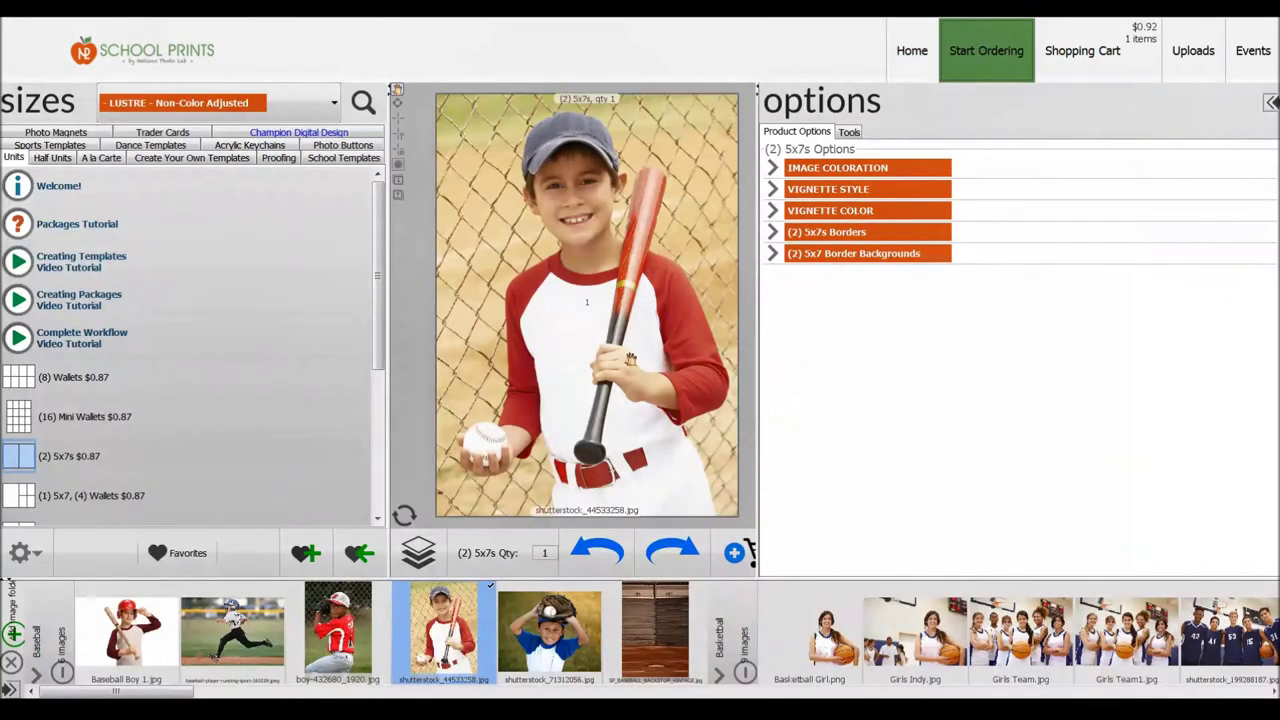
# Step: Switch to the Evaluation Prints catalog, discarding the current order, and enlarge the photo thumbnails
pyautogui.click(150, 104)
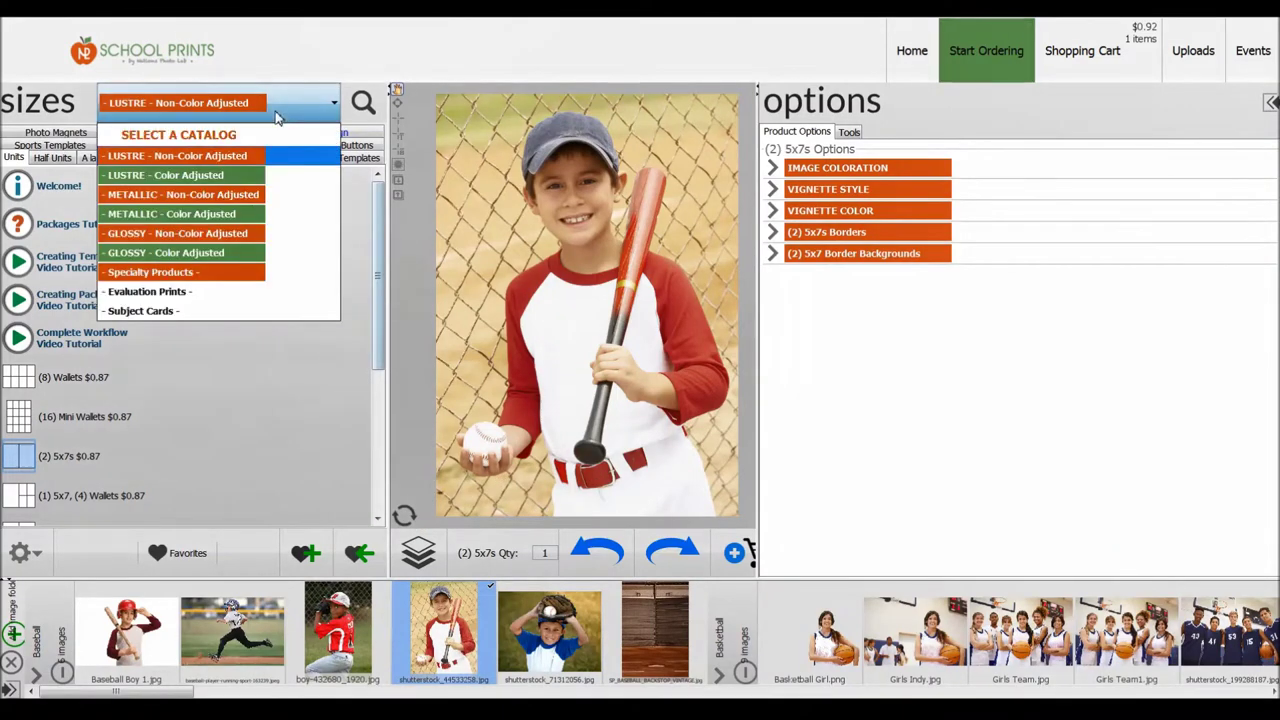
pyautogui.click(195, 298)
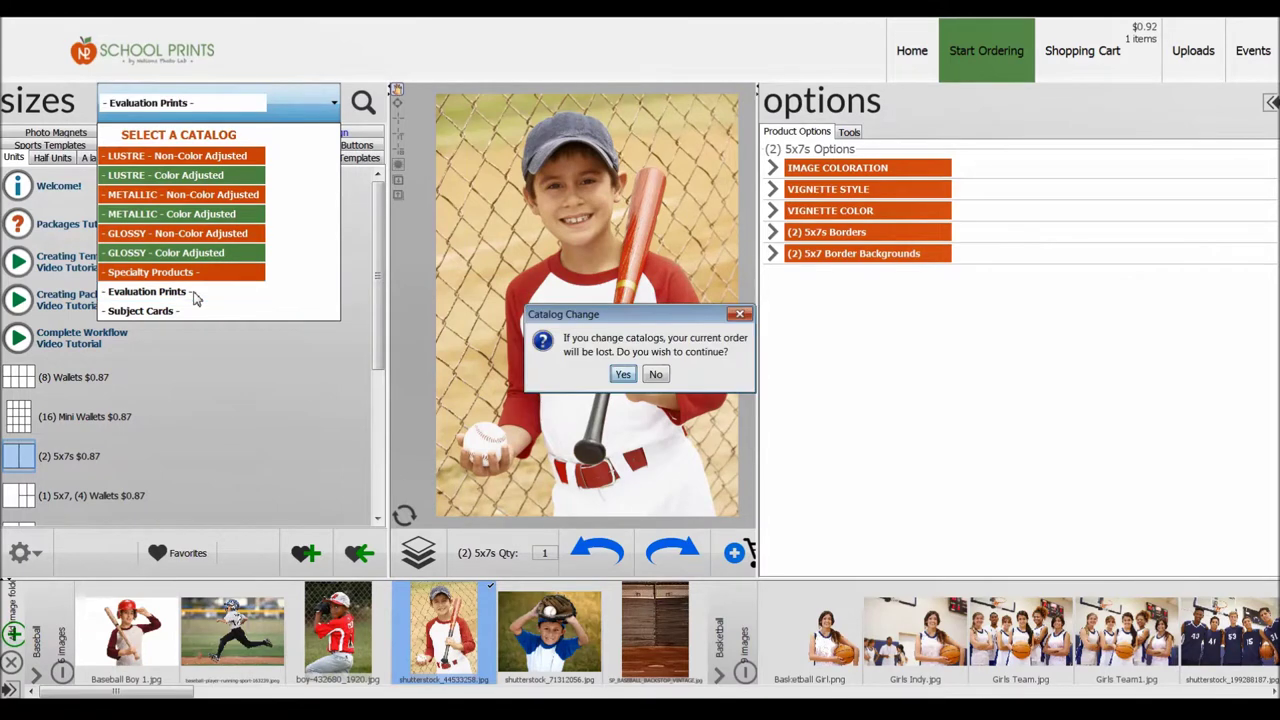
pyautogui.click(617, 375)
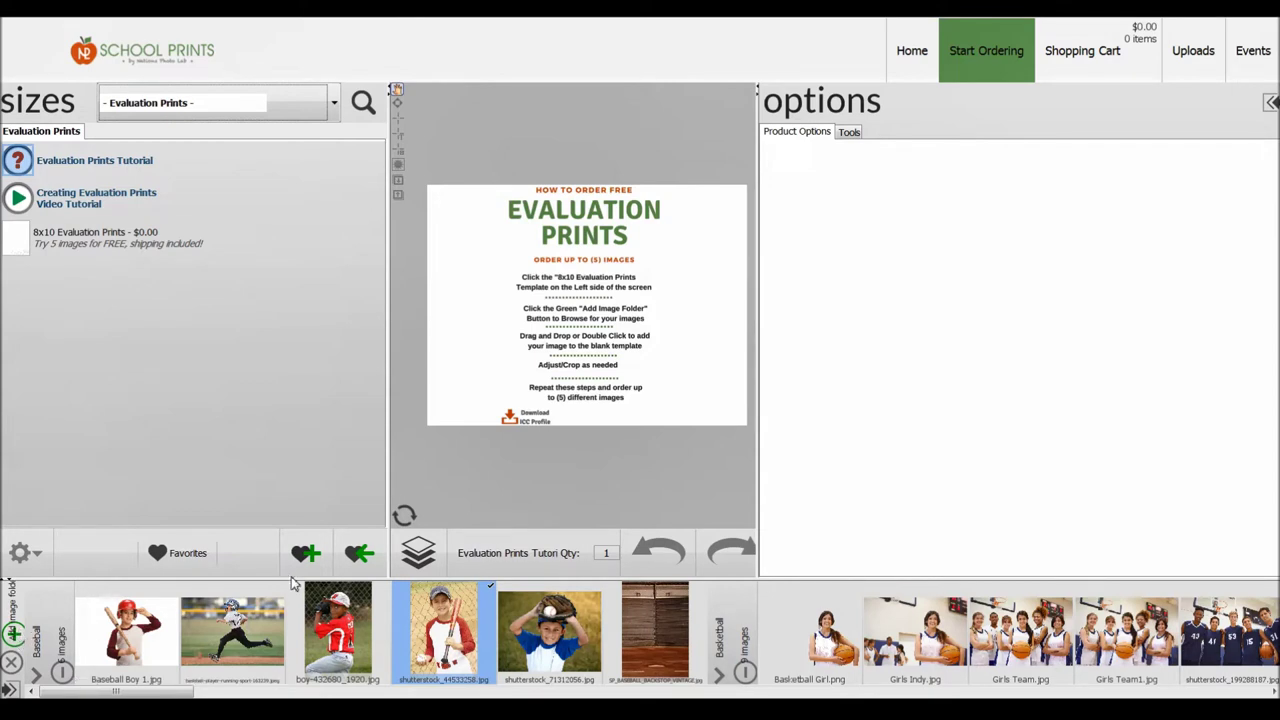
pyautogui.moveTo(294, 580)
pyautogui.mouseDown()
pyautogui.moveTo(302, 540)
pyautogui.moveTo(307, 566)
pyautogui.mouseUp()
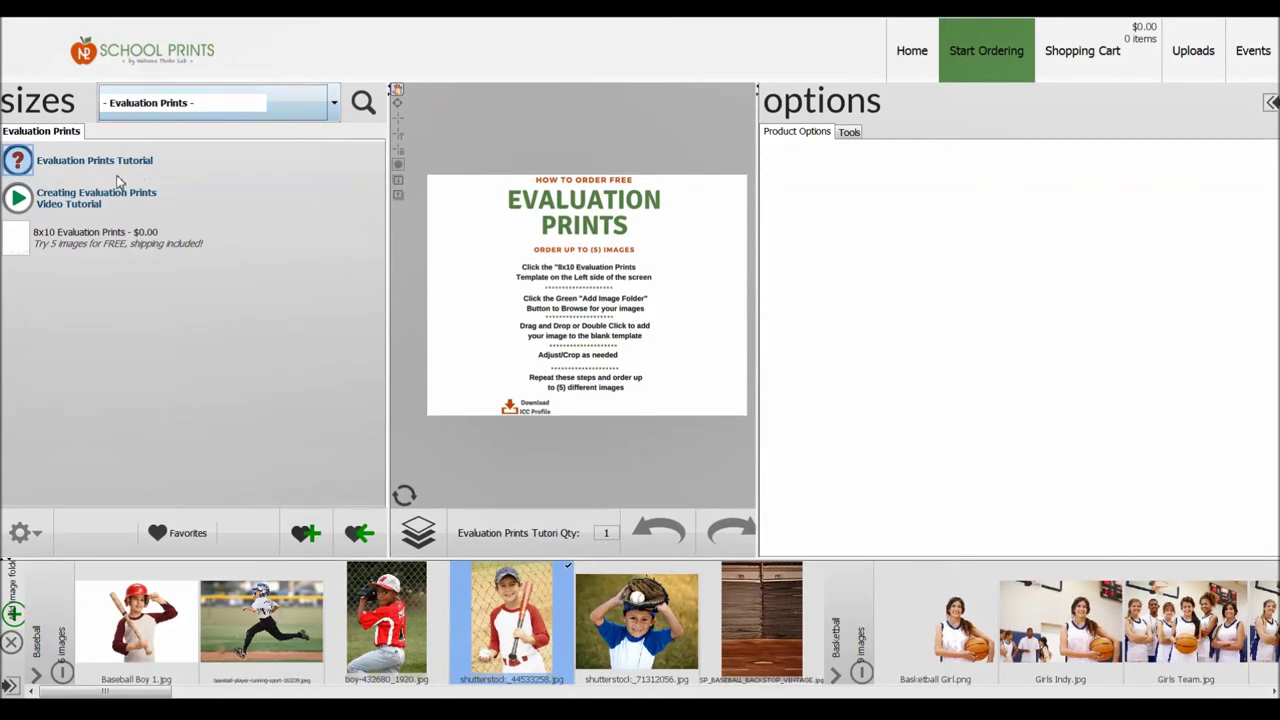
# Step: Put the boy-with-bat photo on an 8x10 Evaluation Print, adjust its framing, and add it to the cart
pyautogui.click(25, 243)
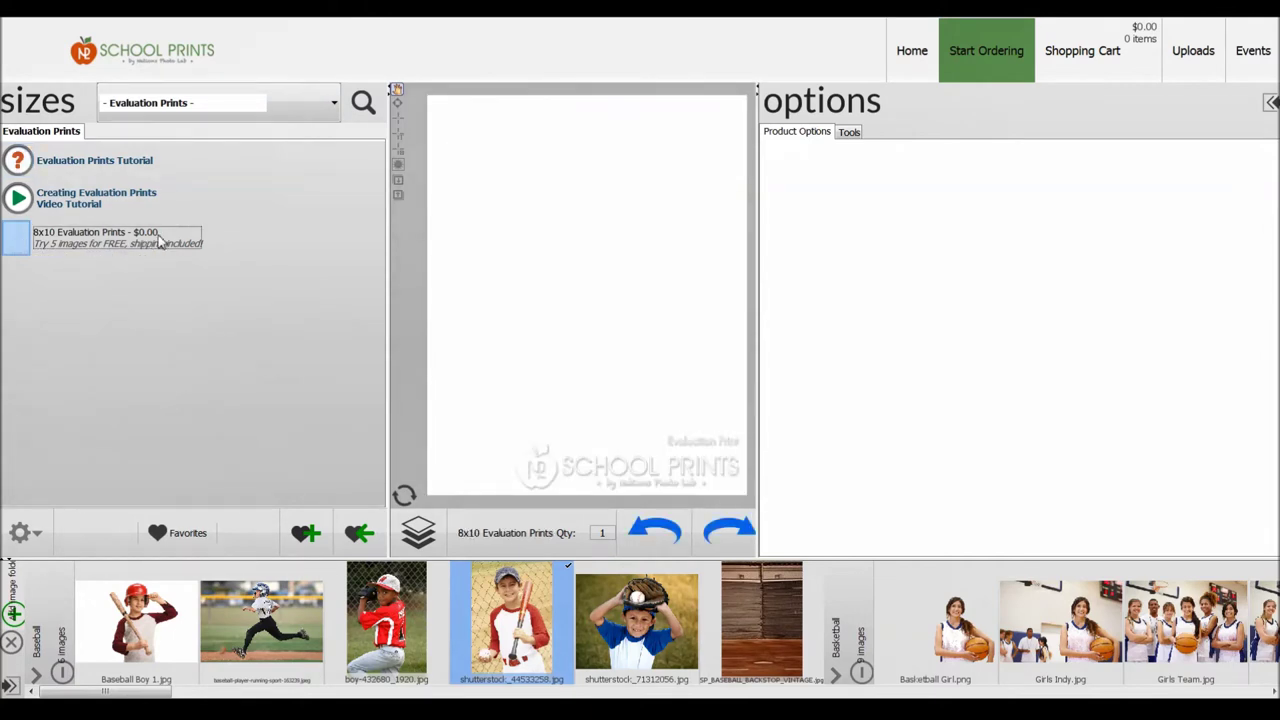
pyautogui.moveTo(108, 251); pyautogui.dragTo(713, 233)
pyautogui.moveTo(688, 622)
pyautogui.moveTo(505, 640)
pyautogui.moveTo(505, 640); pyautogui.dragTo(532, 348)
pyautogui.moveTo(560, 302); pyautogui.dragTo(584, 344)
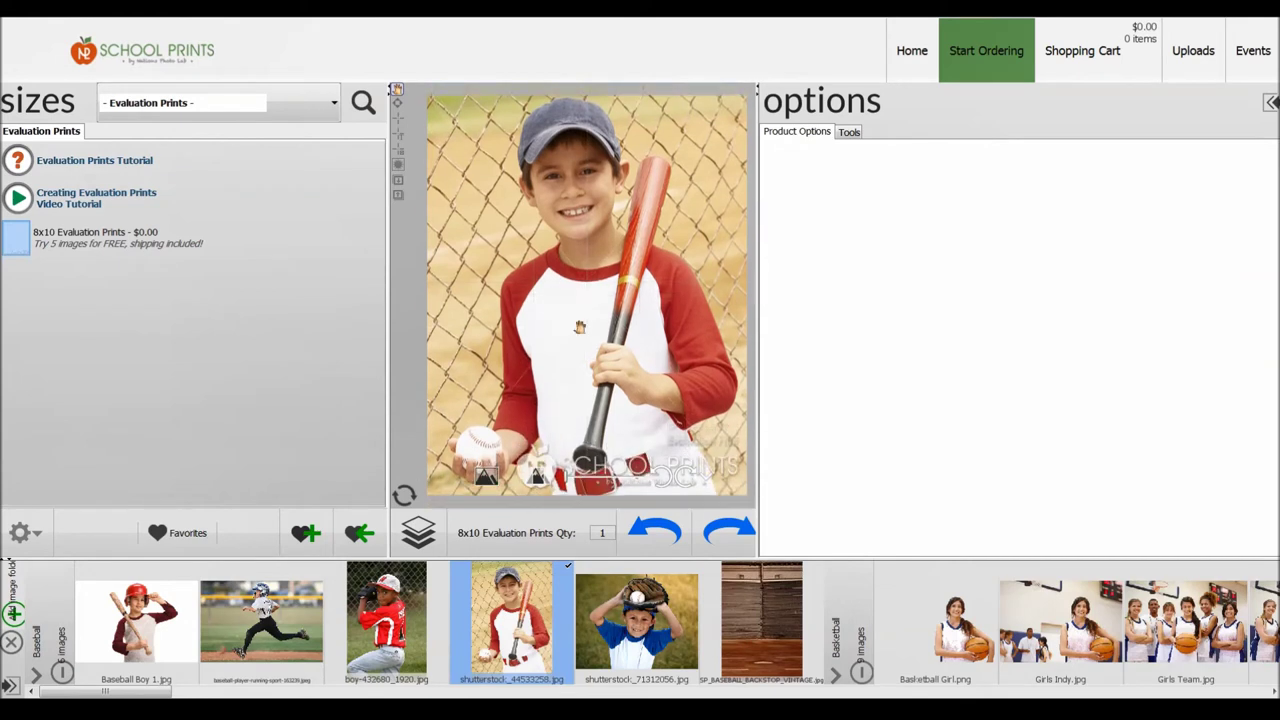
pyautogui.moveTo(601, 268); pyautogui.dragTo(600, 284)
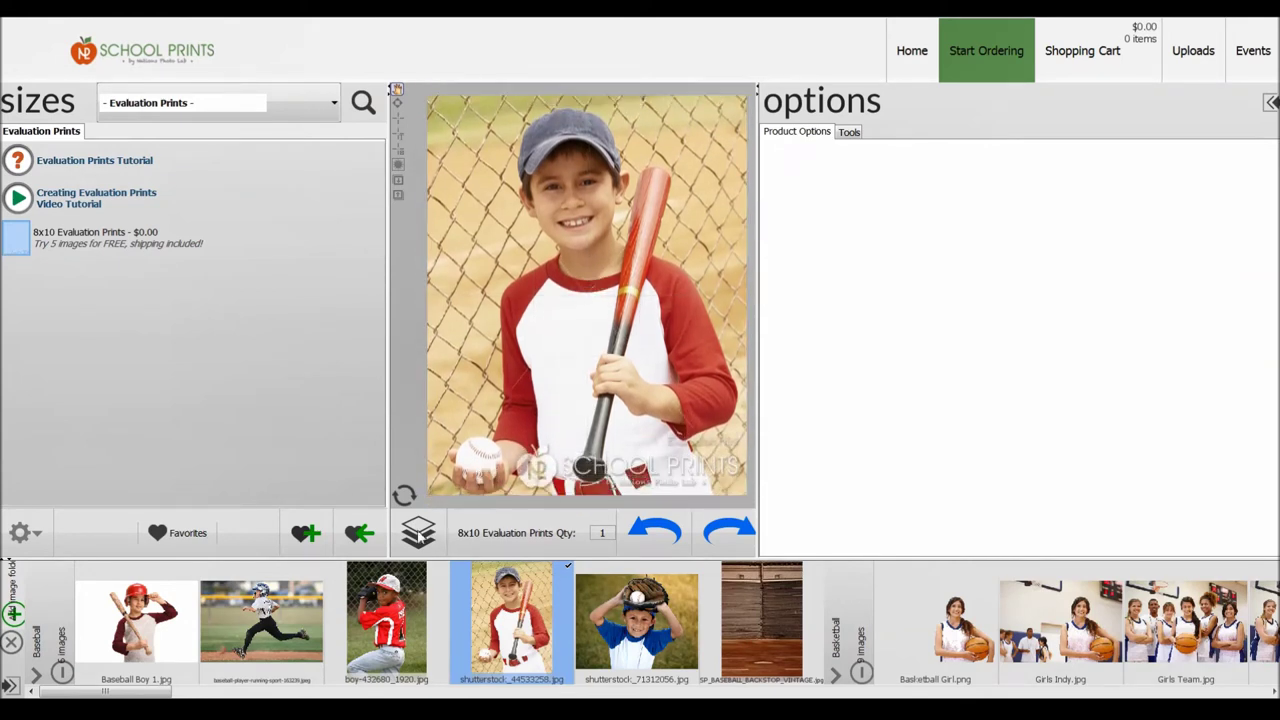
pyautogui.moveTo(758, 513); pyautogui.dragTo(1084, 481)
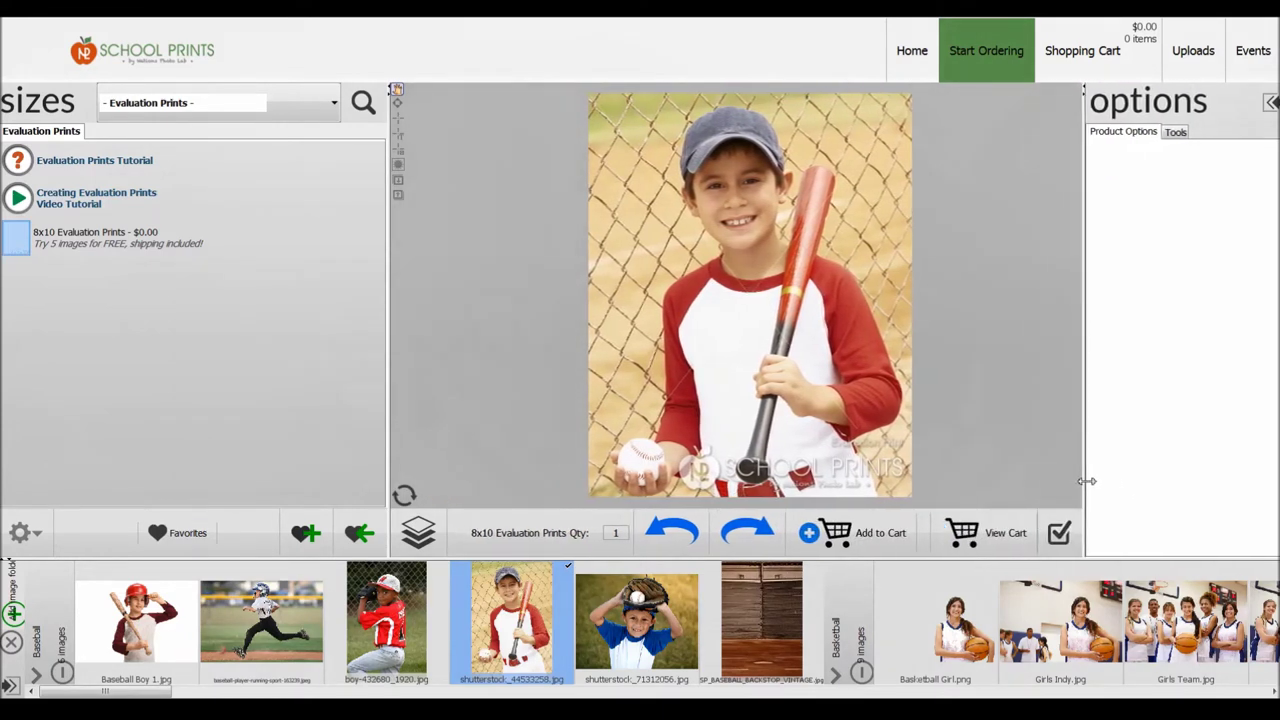
pyautogui.click(884, 536)
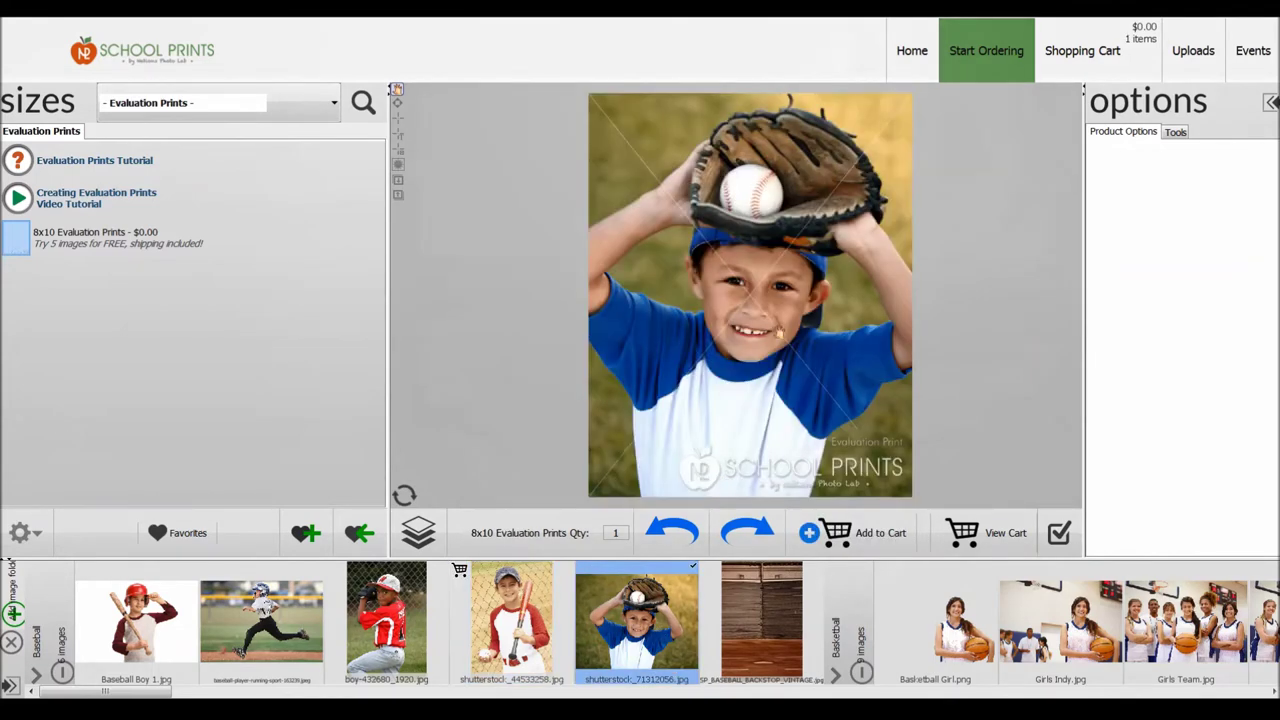
# Step: Add the boy-with-mitt and boy-432680 prints, then load the running player photo and try rotations
pyautogui.click(858, 531)
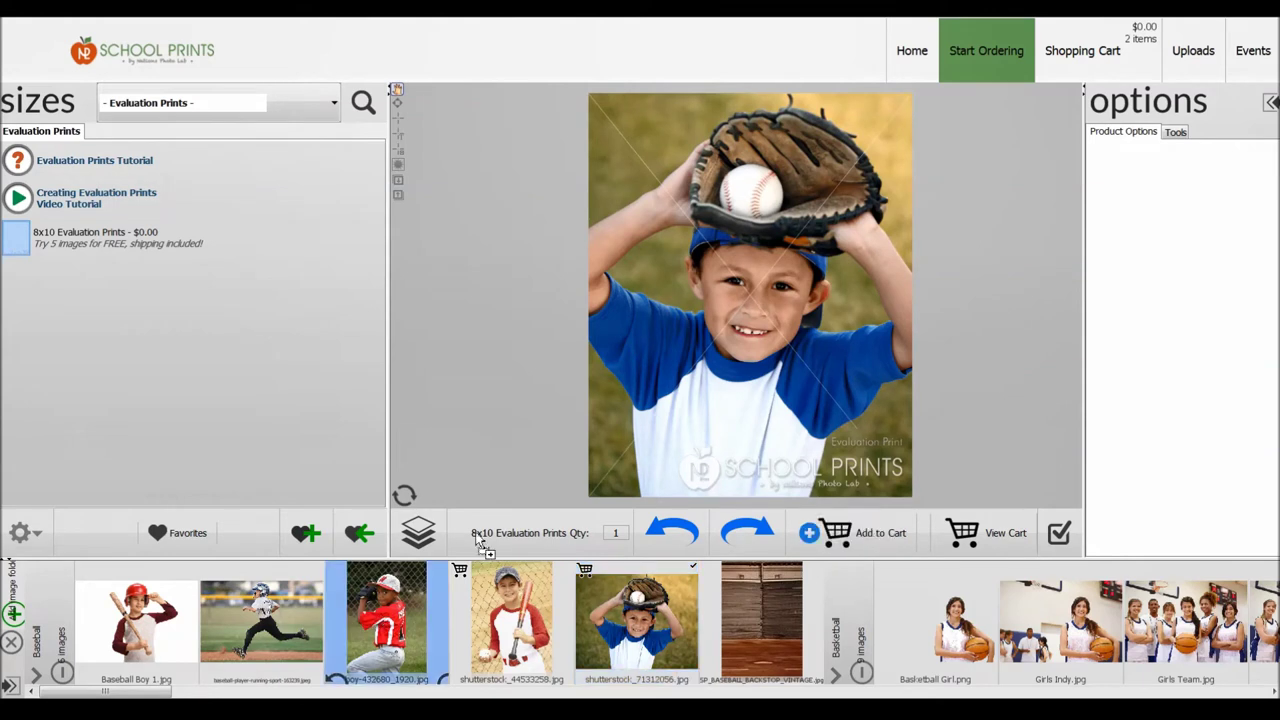
pyautogui.click(860, 534)
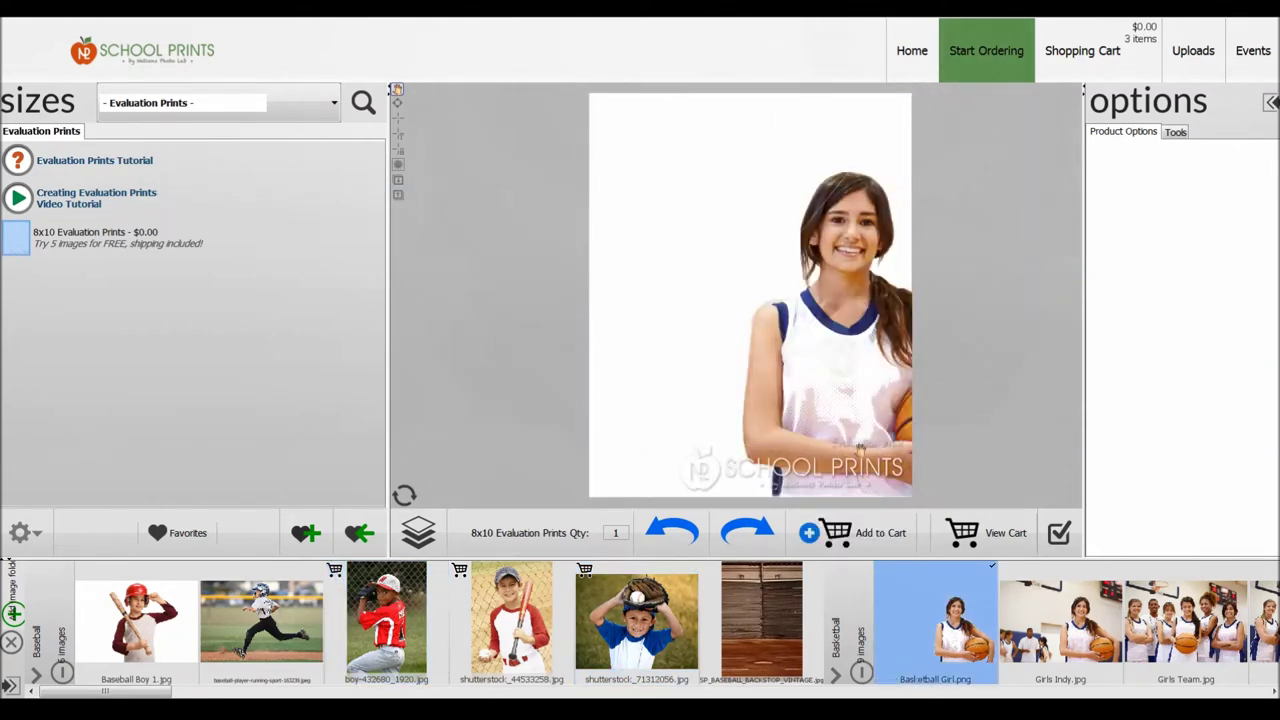
pyautogui.click(255, 618)
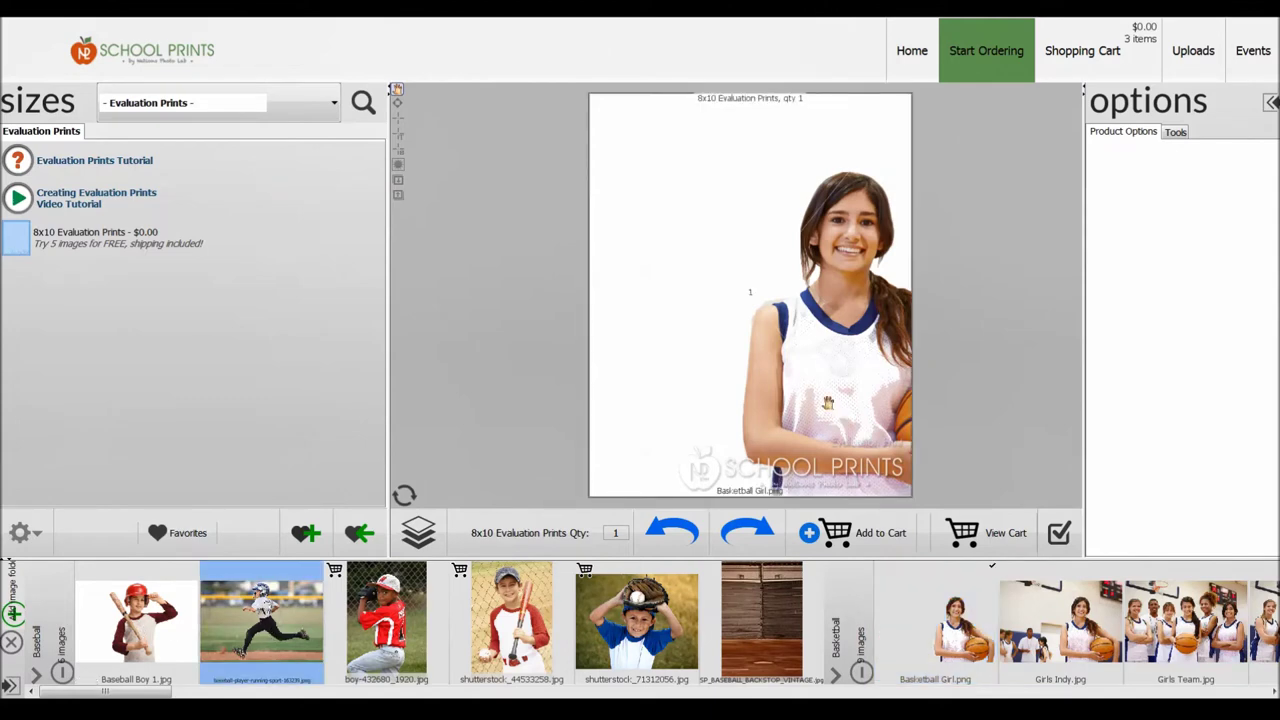
pyautogui.moveTo(828, 401); pyautogui.dragTo(812, 404)
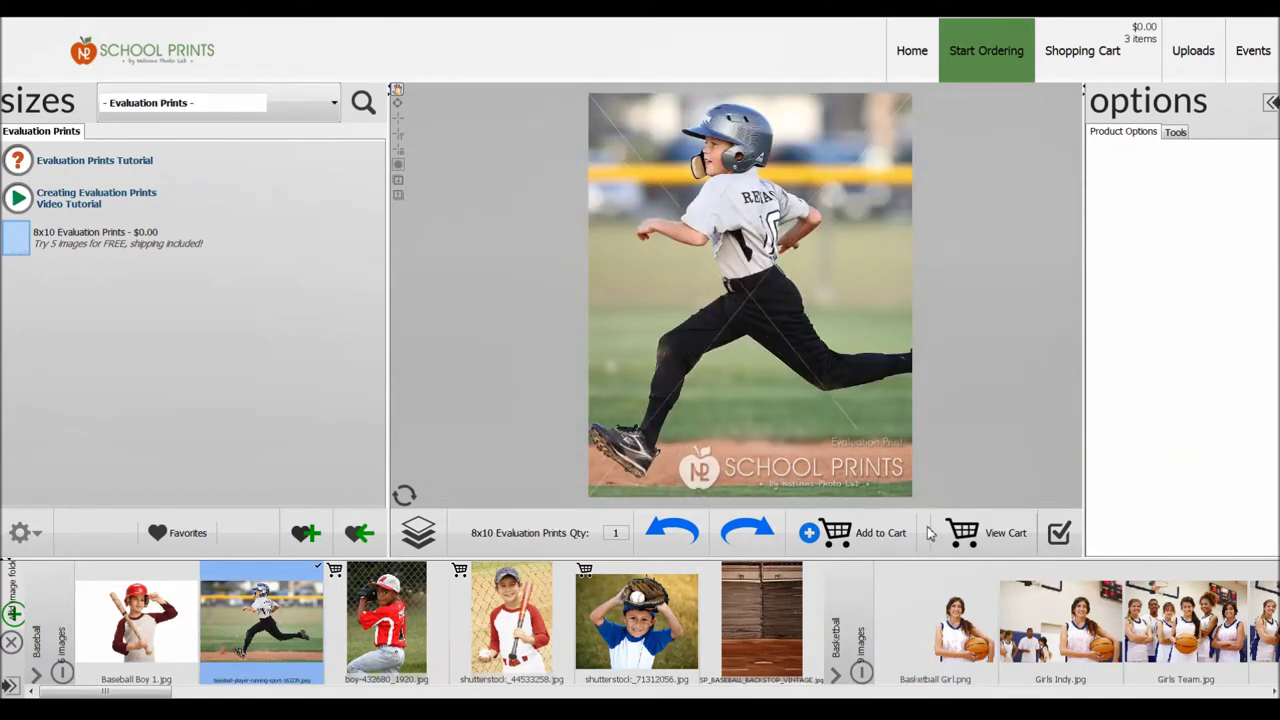
pyautogui.click(762, 524)
pyautogui.click(762, 524)
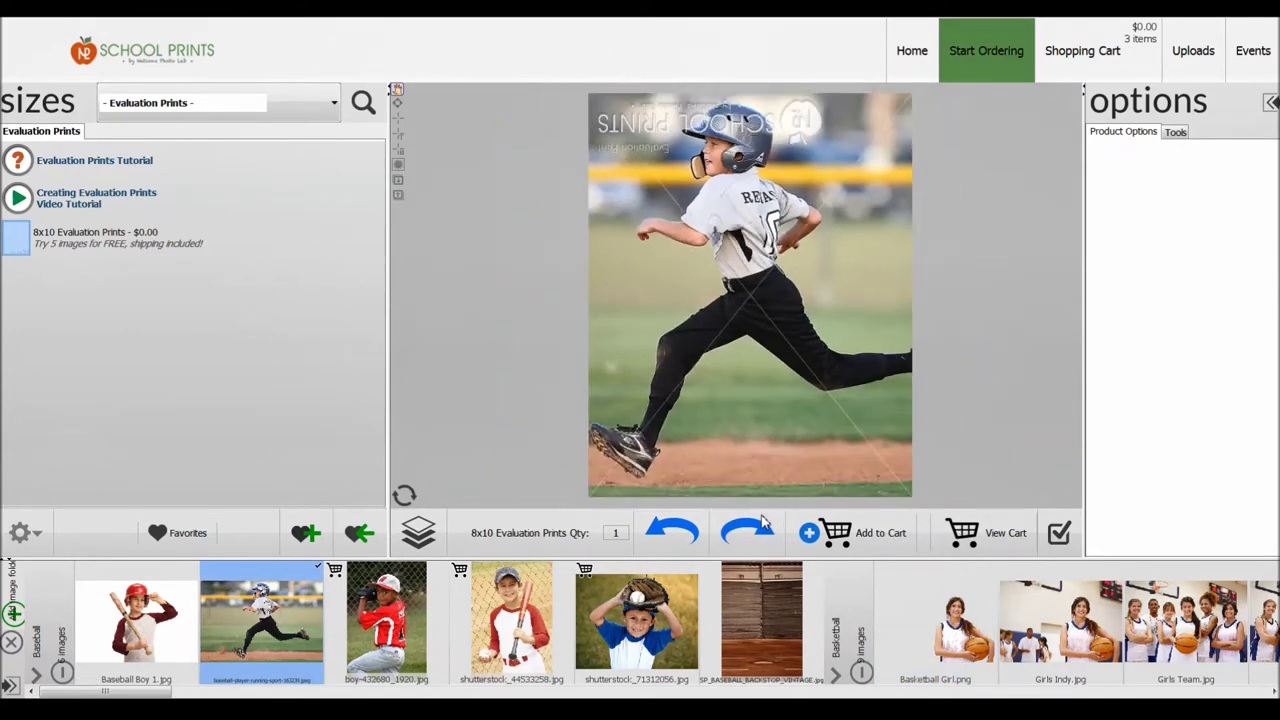
pyautogui.click(771, 541)
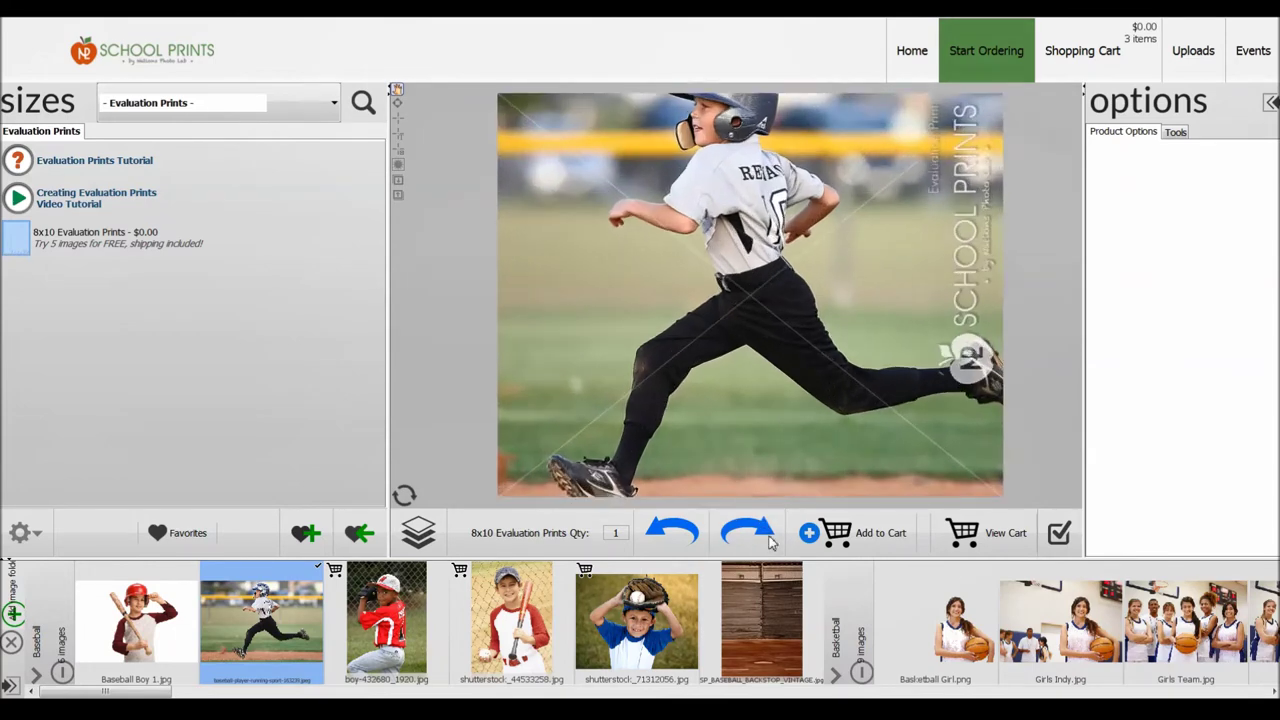
pyautogui.click(771, 541)
# Step: Turn the running player photo 90° counter-clockwise, reposition it, and add it to the cart
pyautogui.moveTo(789, 321); pyautogui.dragTo(833, 320)
pyautogui.click(835, 316)
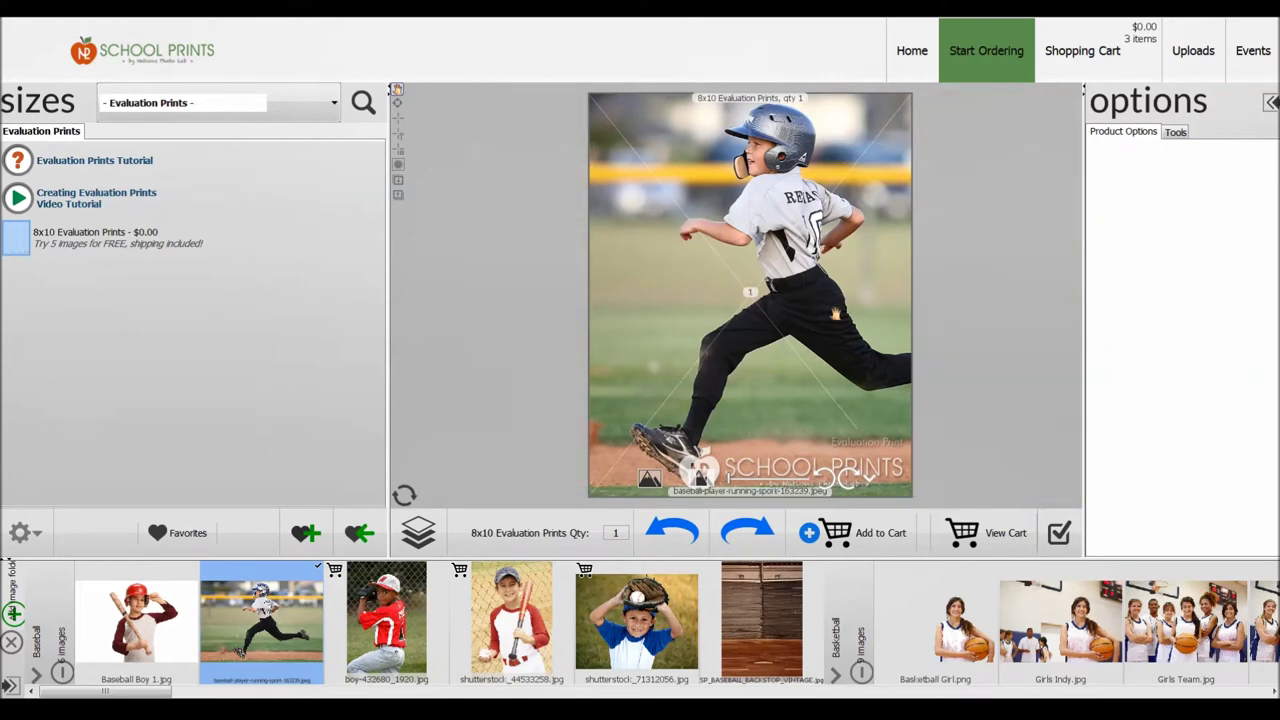
pyautogui.click(828, 474)
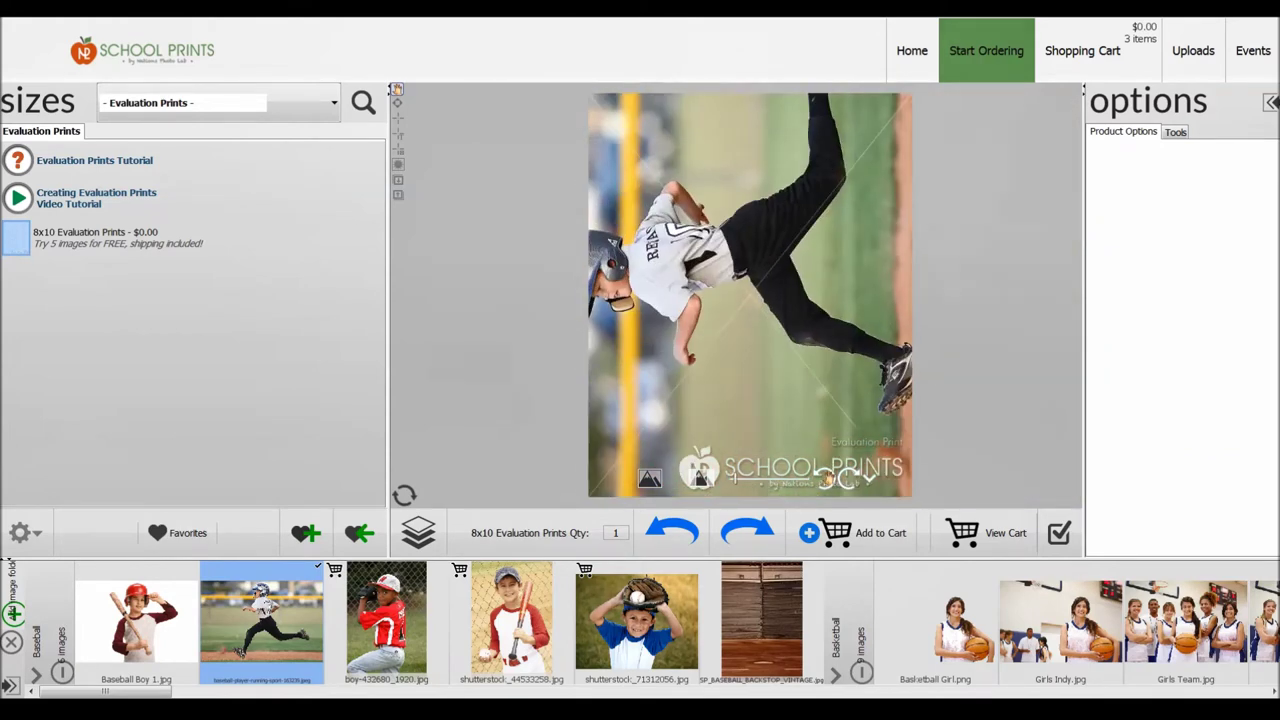
pyautogui.moveTo(828, 478); pyautogui.dragTo(787, 412)
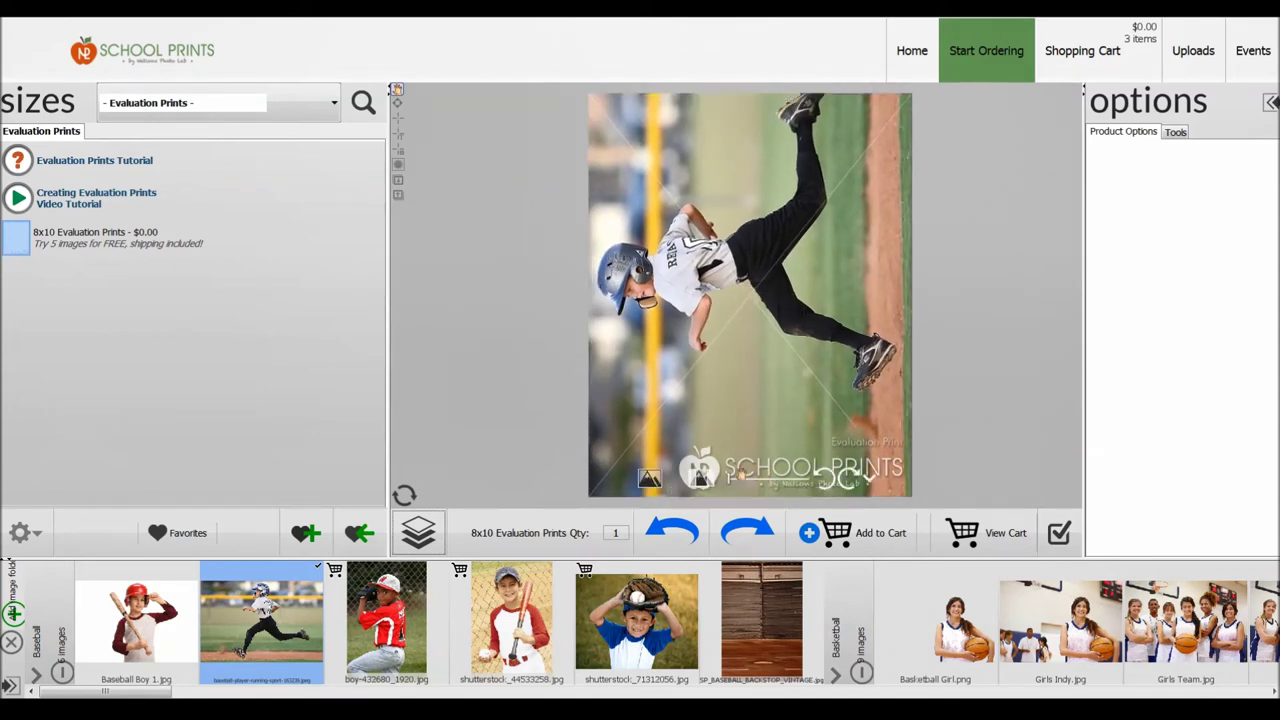
pyautogui.click(871, 537)
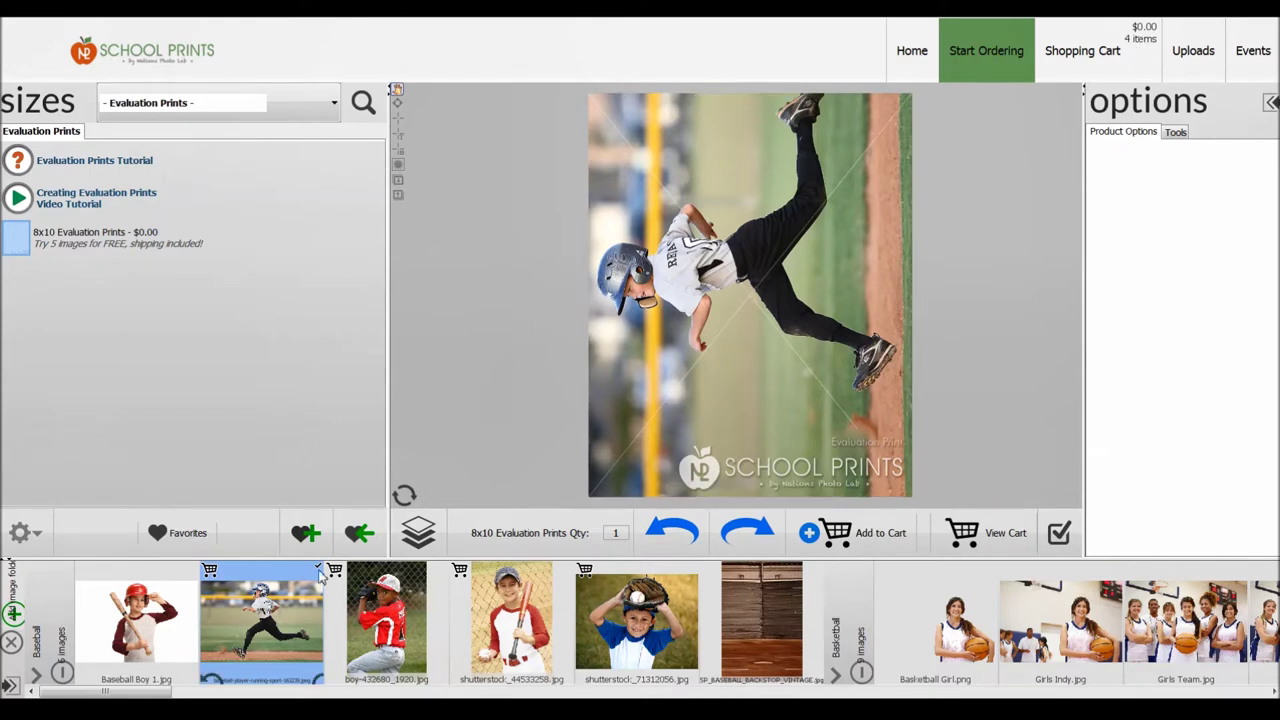
# Step: Add the Baseball Boy 1 print to the cart and open the shopping cart
pyautogui.click(126, 622)
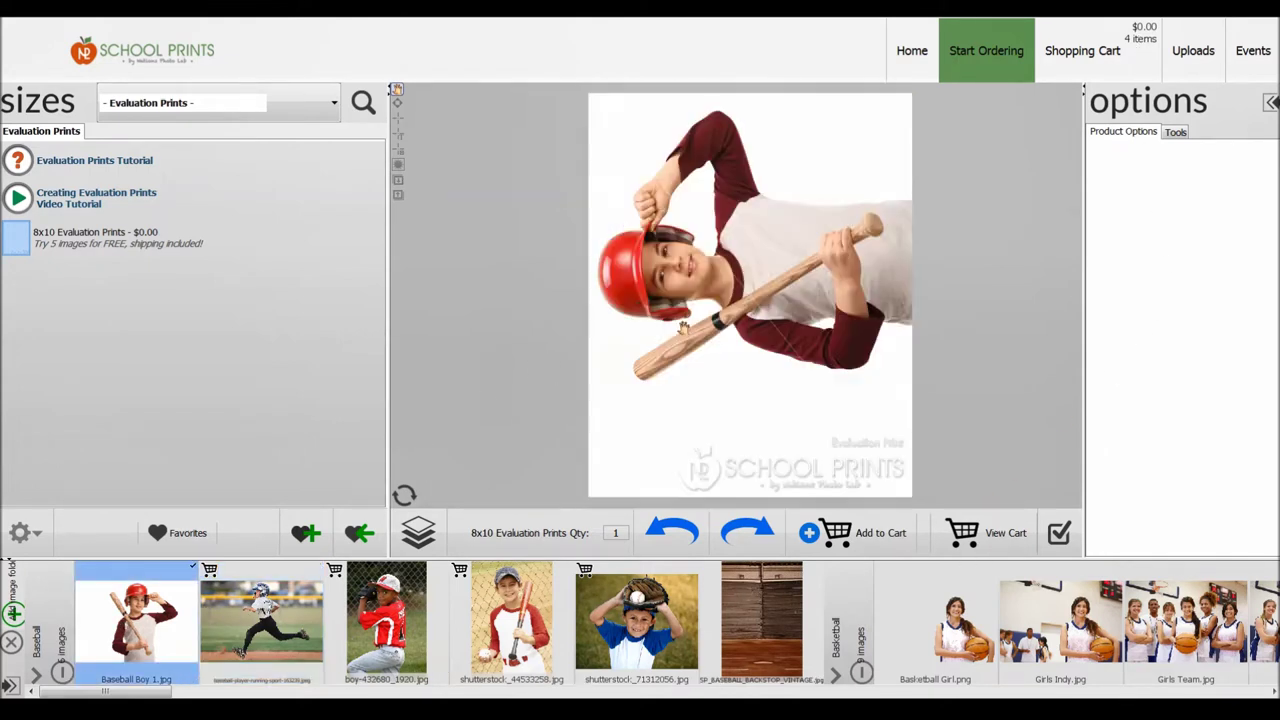
pyautogui.click(879, 538)
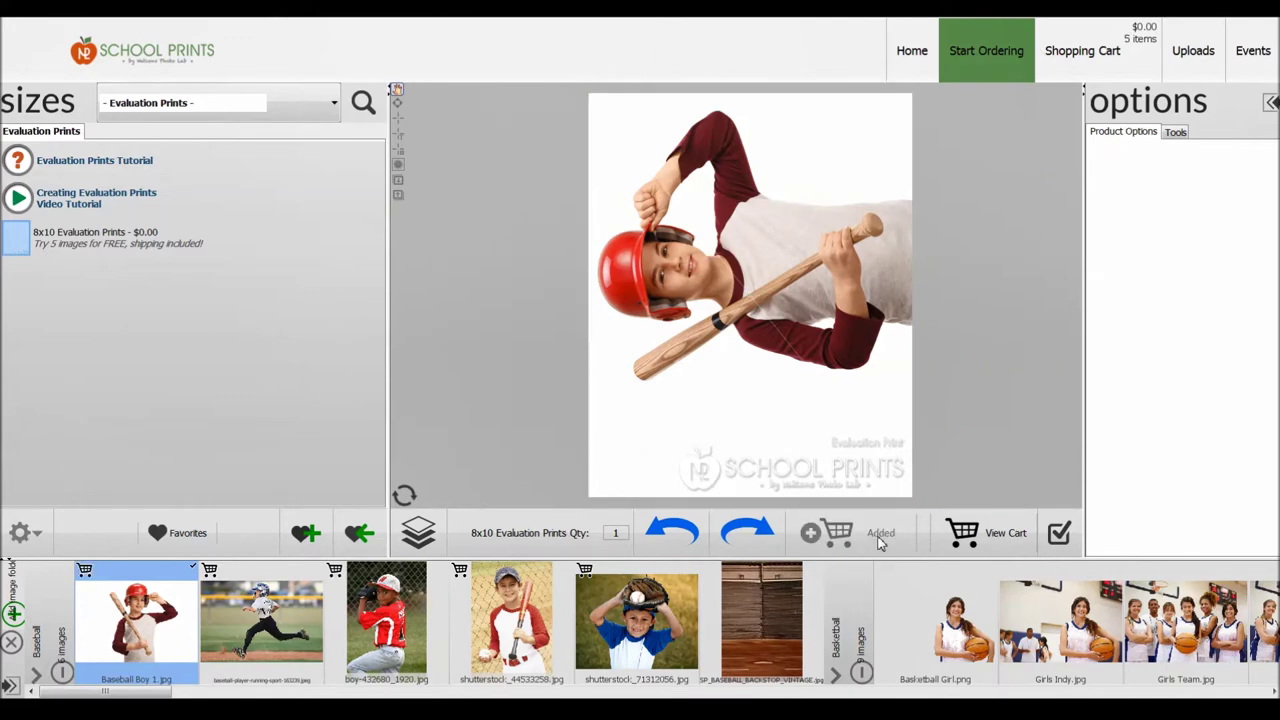
pyautogui.click(1094, 57)
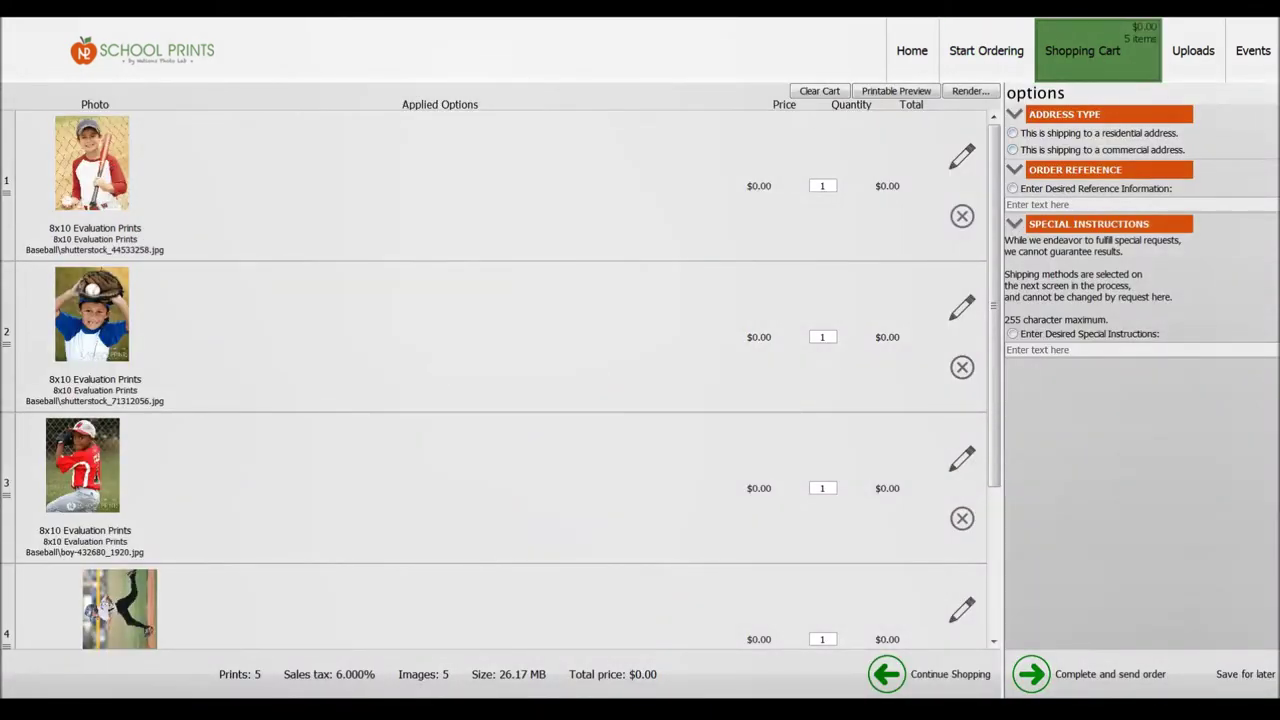
# Step: Review the five $0.00 8x10 prints and the order reference section, then return to ordering
pyautogui.scroll(-5, 284, 401)
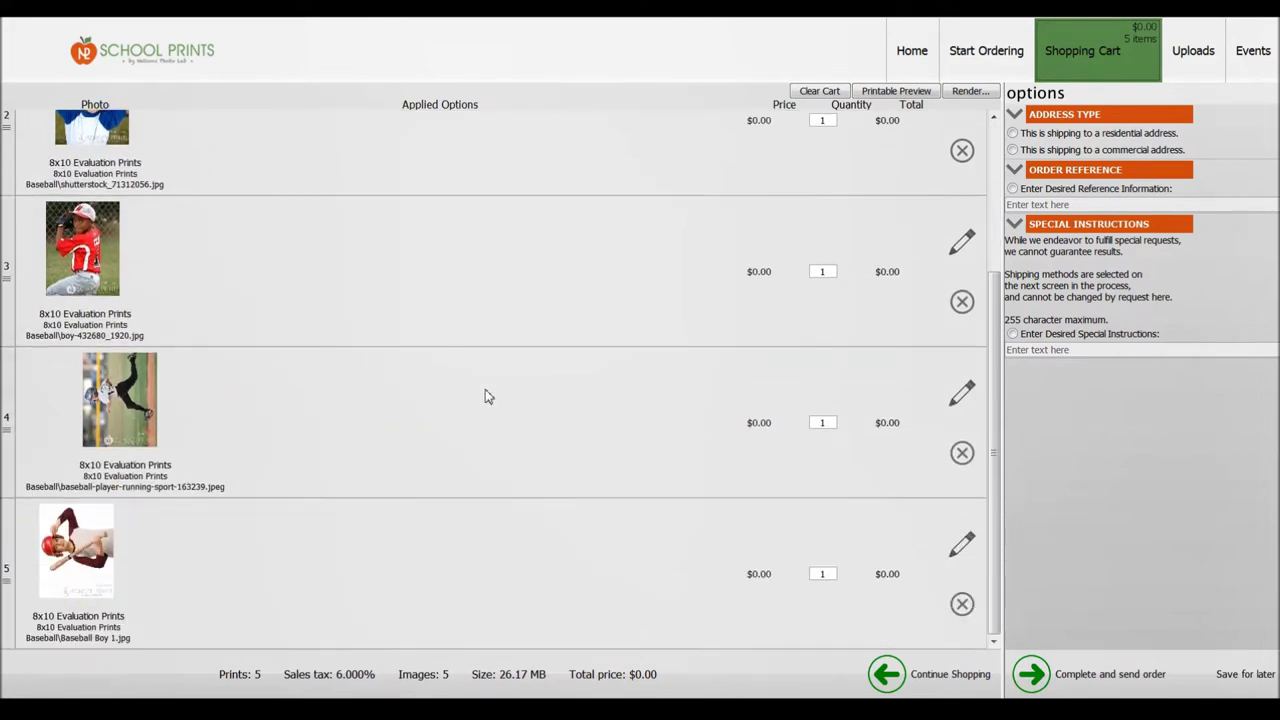
pyautogui.scroll(5, 537, 449)
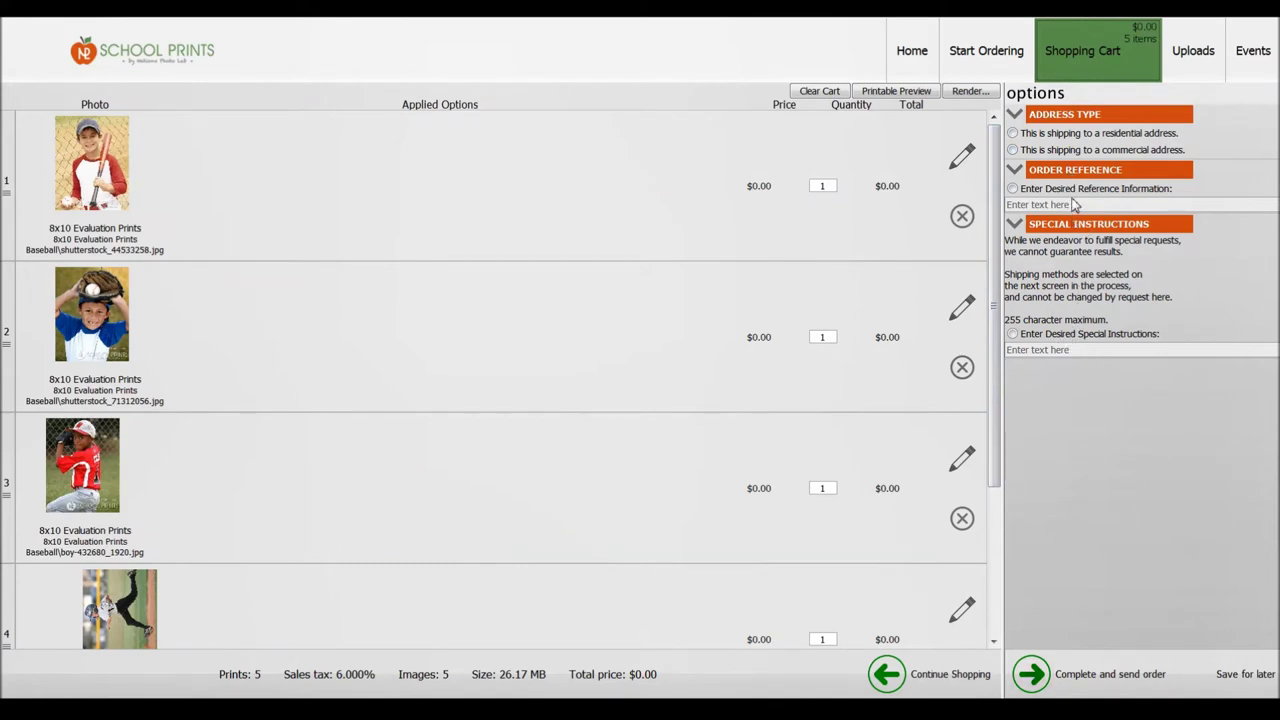
pyautogui.click(1031, 192)
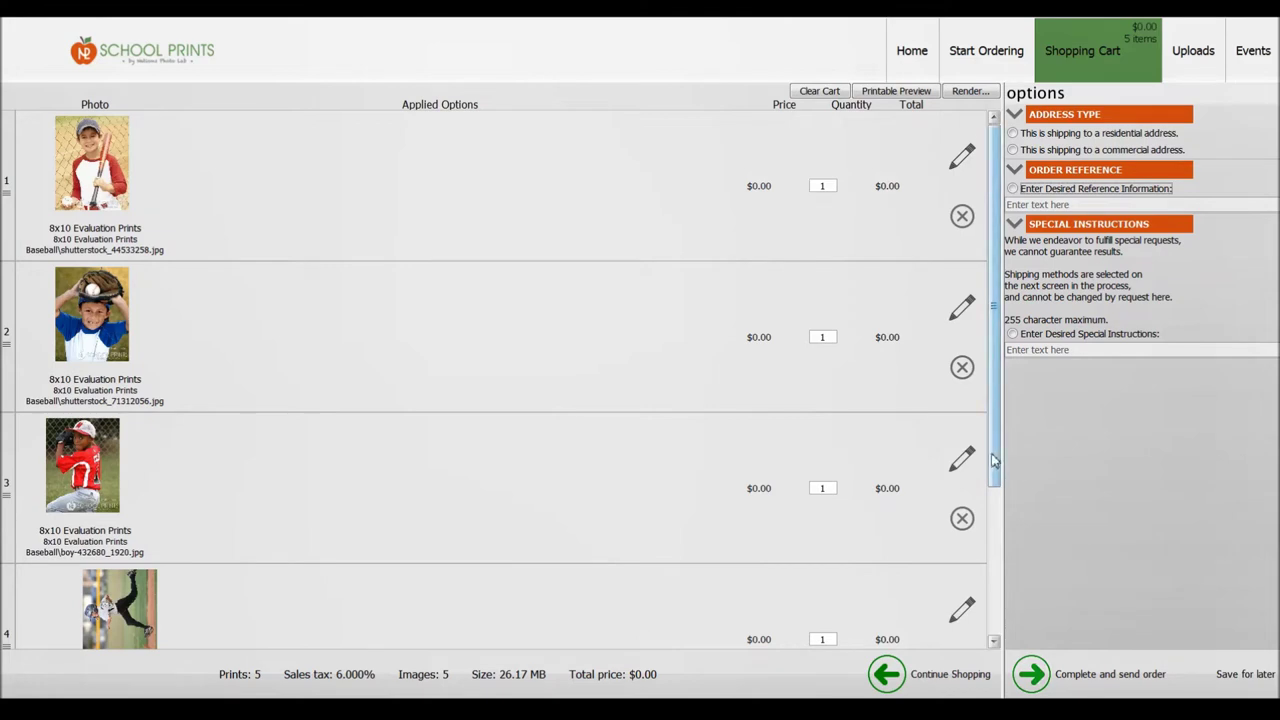
pyautogui.moveTo(993, 462); pyautogui.dragTo(993, 625)
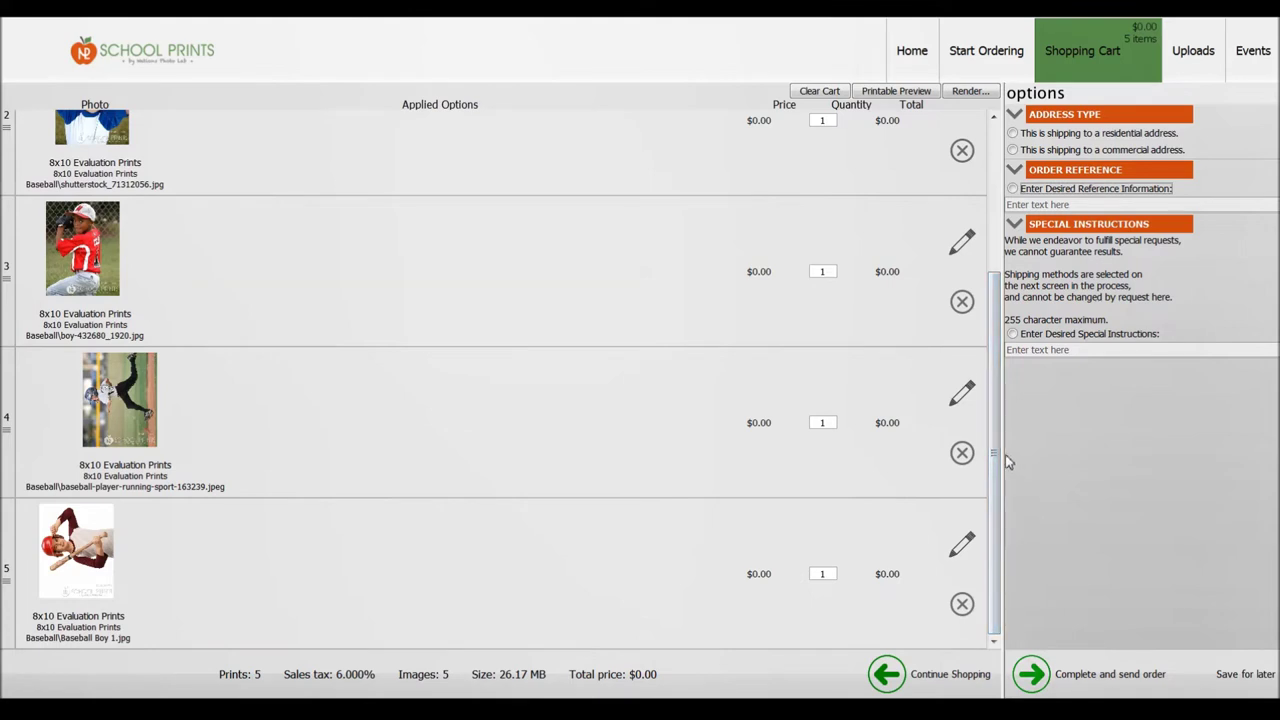
pyautogui.moveTo(1003, 458); pyautogui.dragTo(1000, 435)
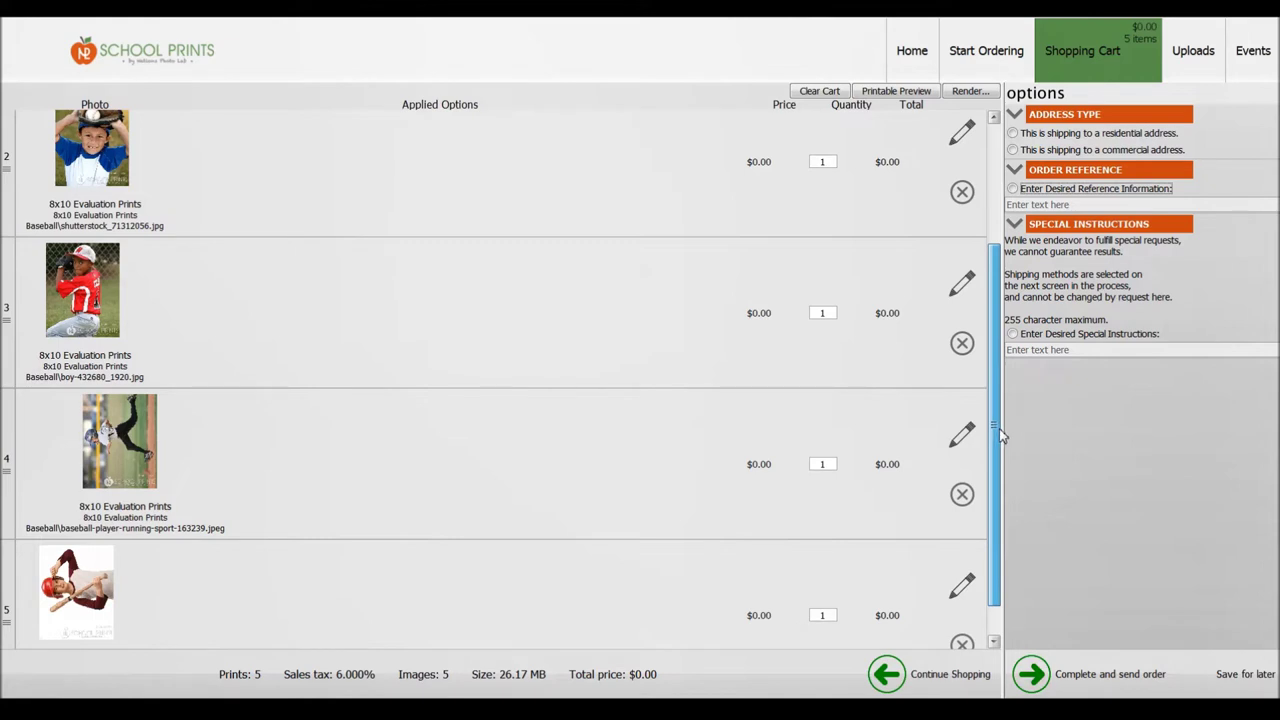
pyautogui.moveTo(1001, 432); pyautogui.dragTo(999, 336)
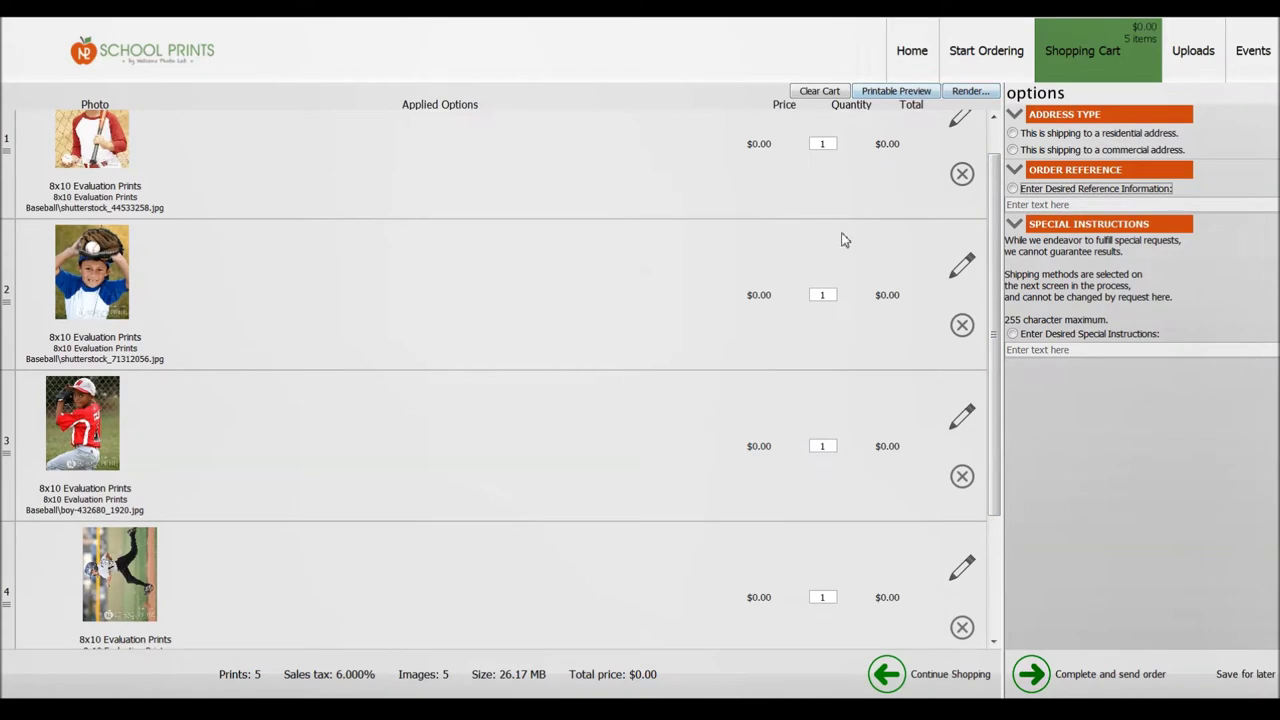
pyautogui.click(986, 50)
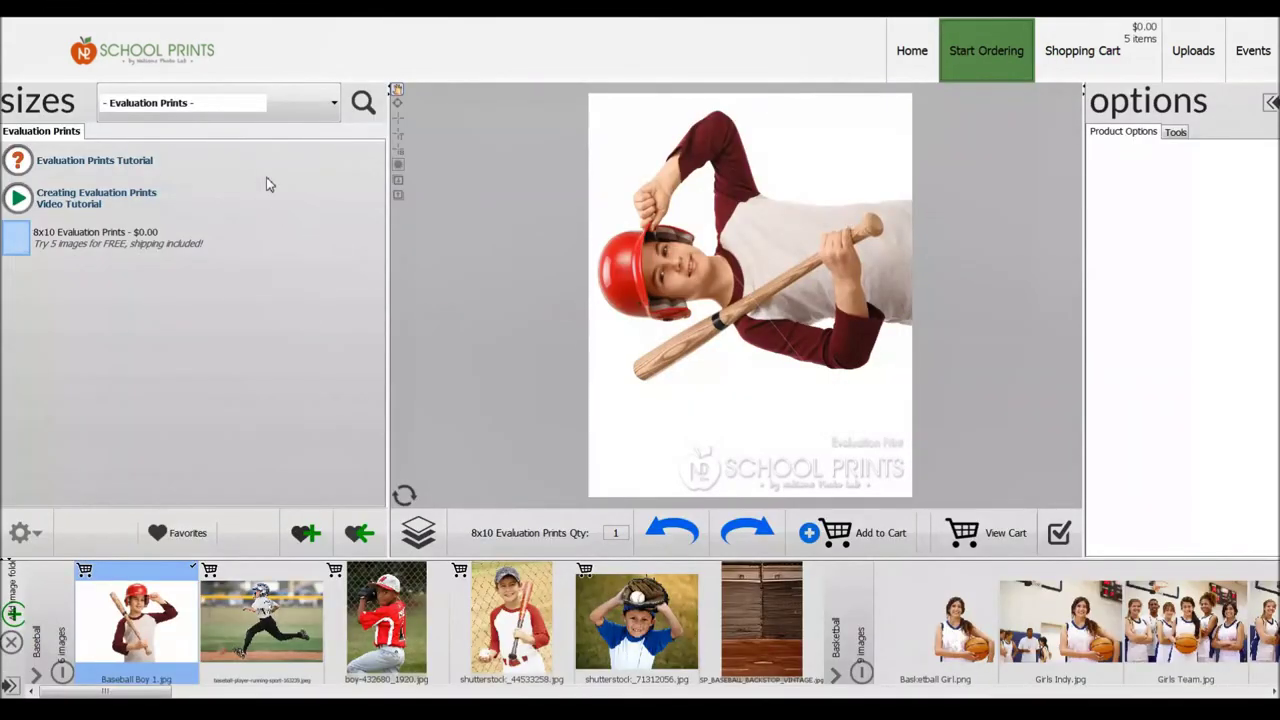
# Step: Switch to the LUSTRE - Non-Color Adjusted catalog, discarding the current order
pyautogui.click(250, 111)
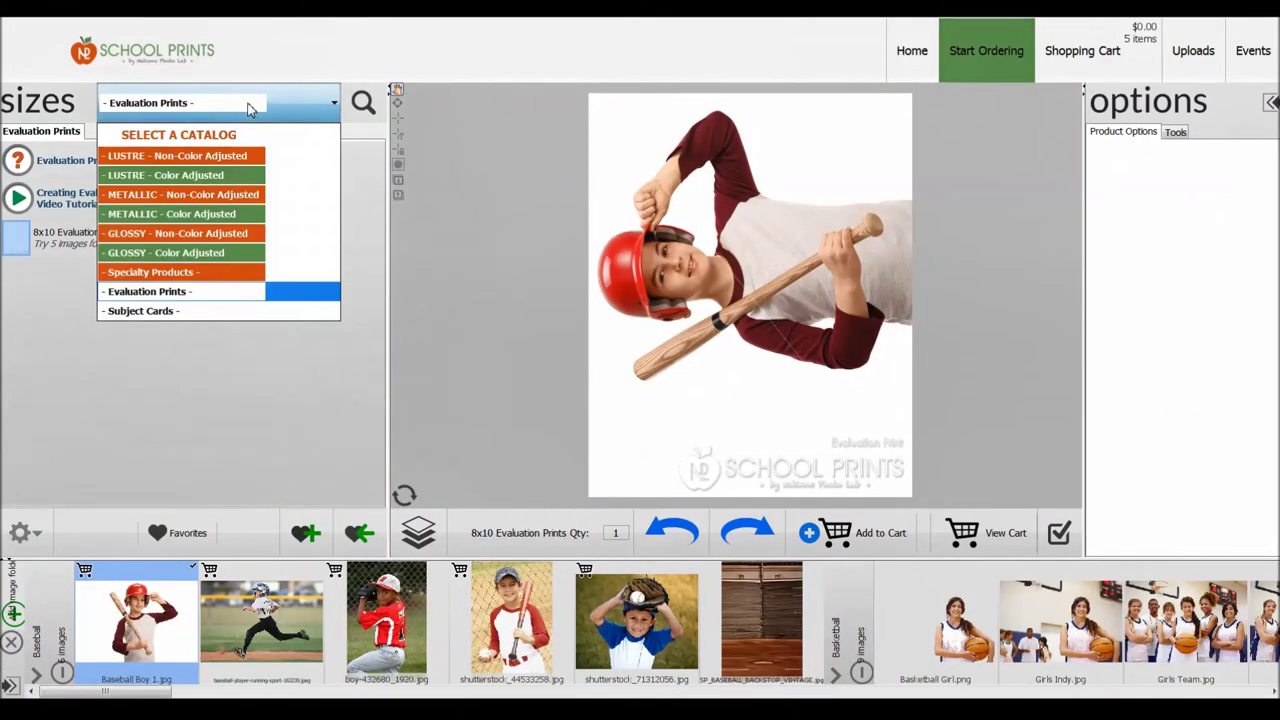
pyautogui.click(211, 157)
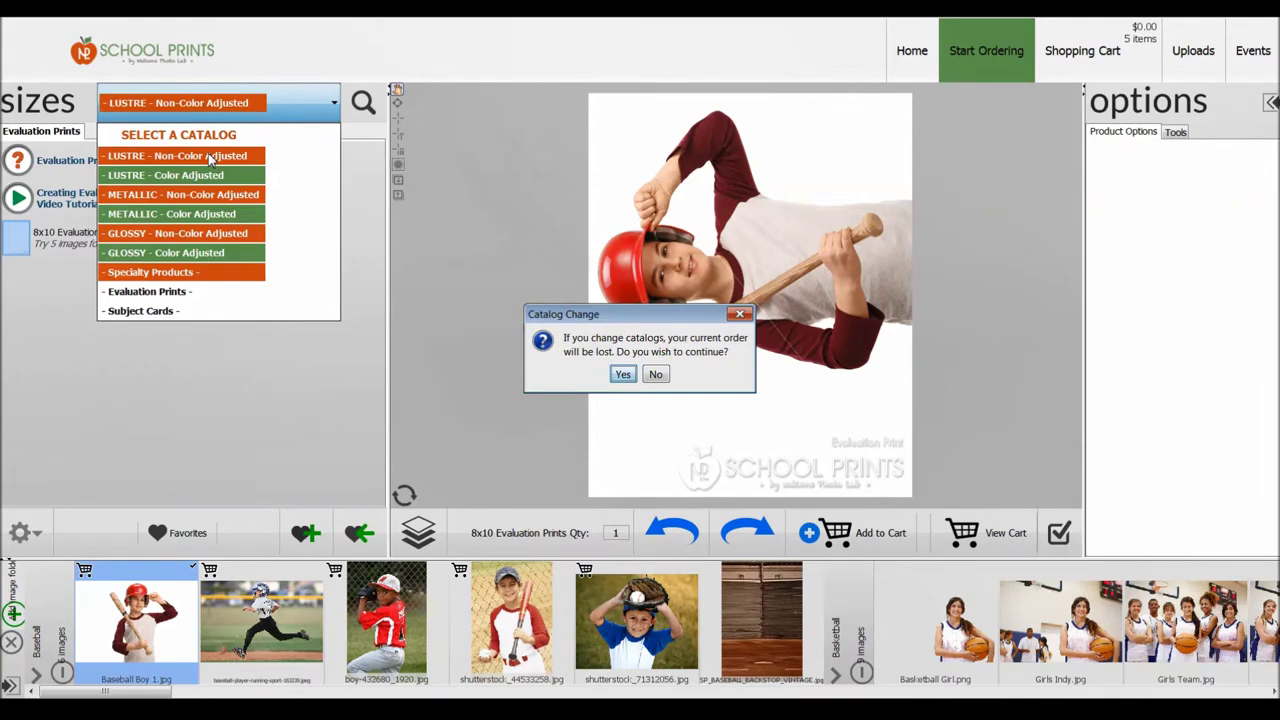
pyautogui.click(622, 375)
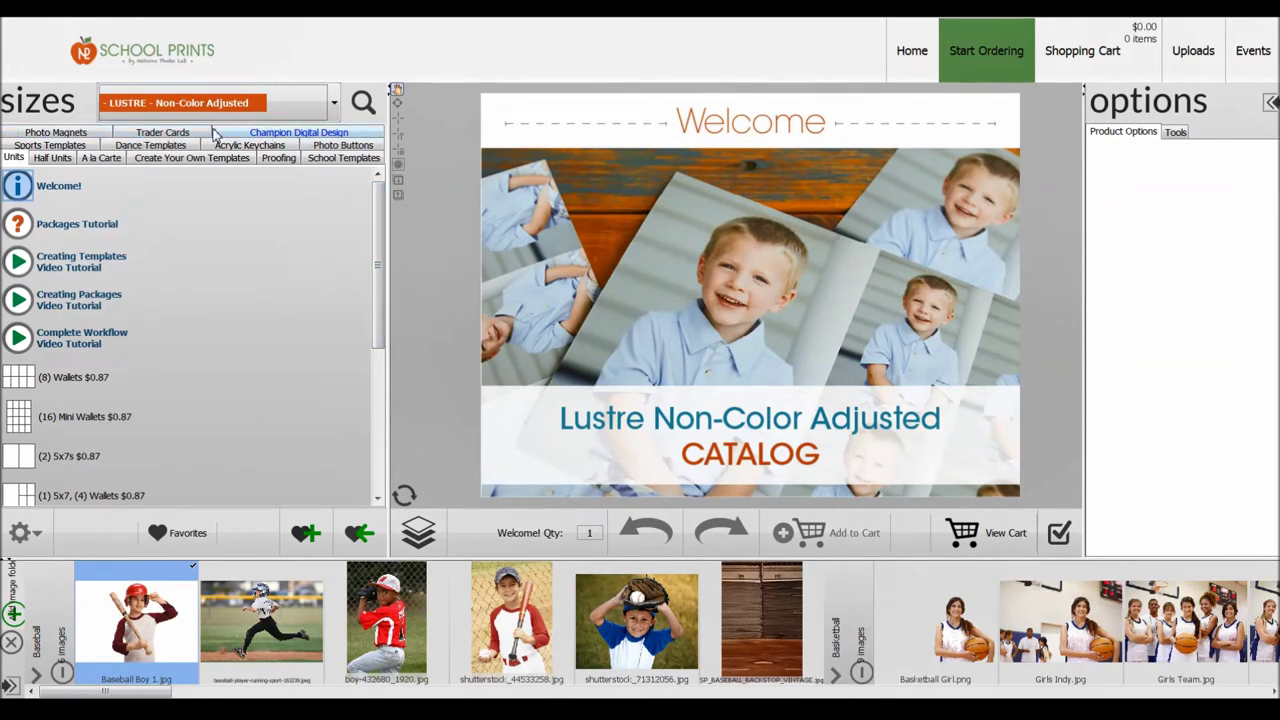
# Step: Preview Units packages from (16) Mini Wallets through (2) 3.5x5s, (4) Wallets, then show A la Carte
pyautogui.click(13, 160)
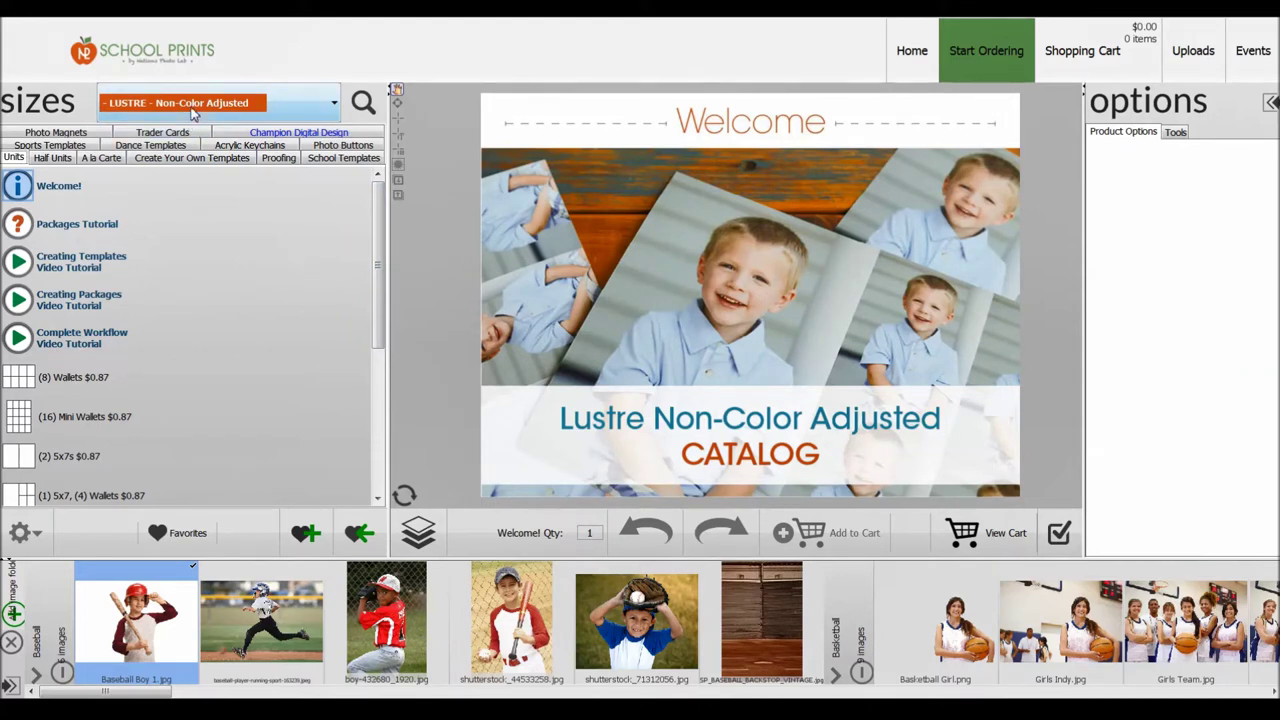
pyautogui.moveTo(377, 323); pyautogui.dragTo(377, 411)
pyautogui.click(40, 238)
pyautogui.click(52, 280)
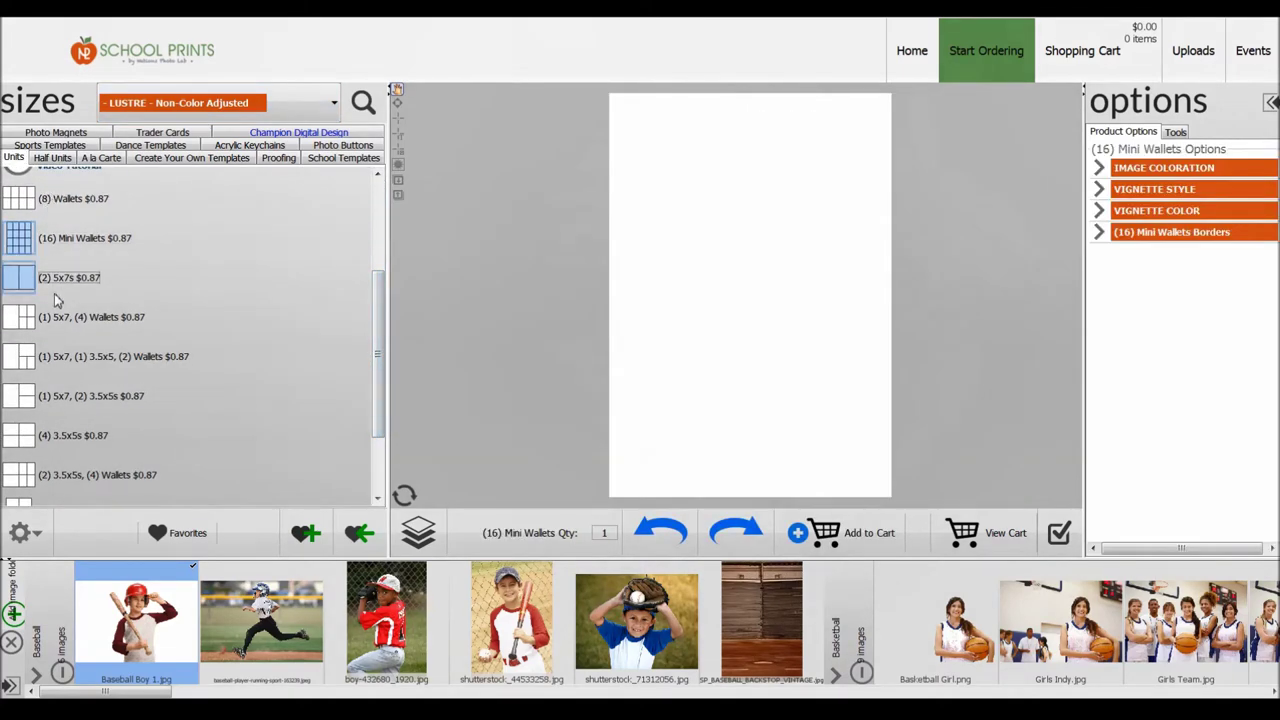
pyautogui.click(63, 331)
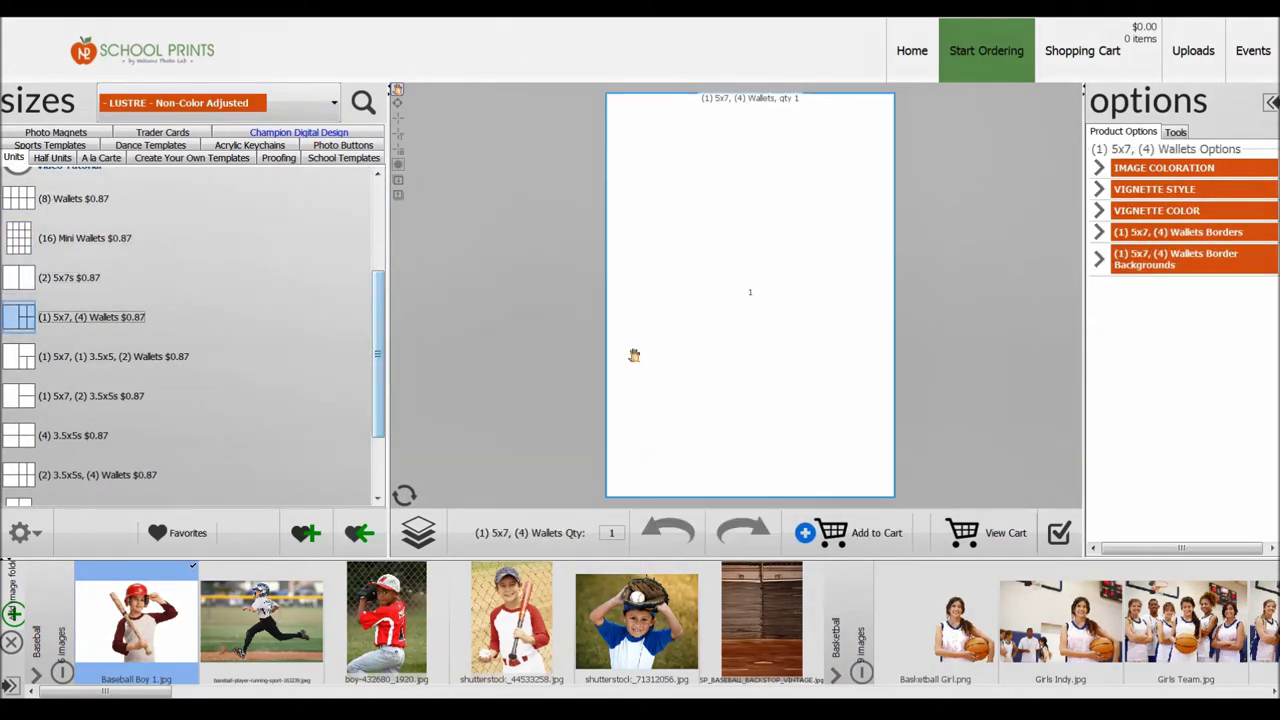
pyautogui.scroll(-1, 100, 370)
pyautogui.click(40, 415)
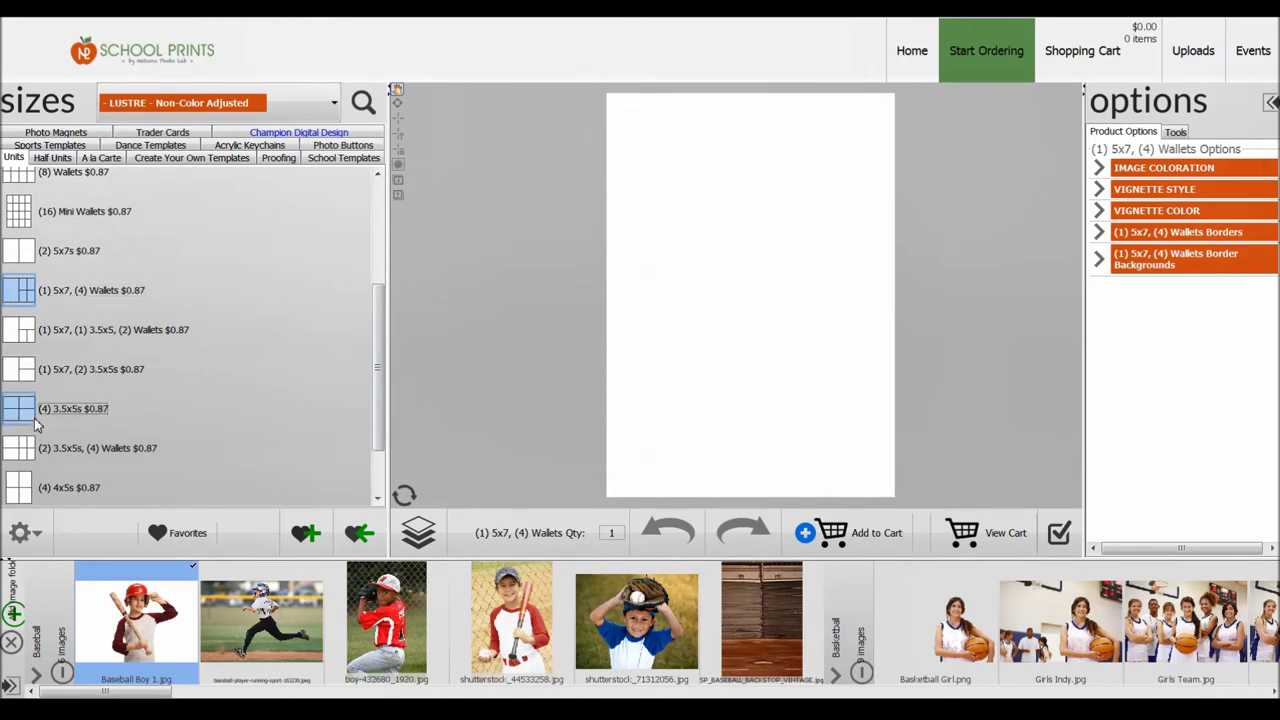
pyautogui.click(73, 455)
pyautogui.scroll(-1, 100, 388)
pyautogui.scroll(-3, 98, 387)
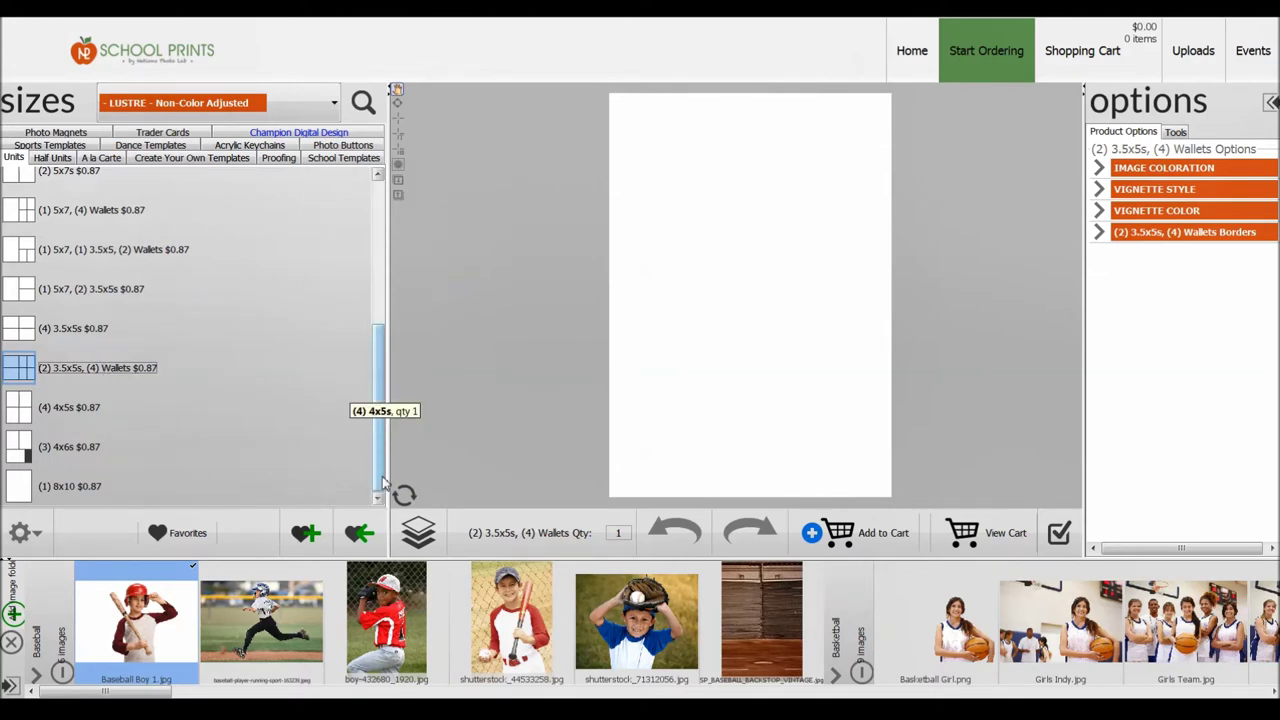
pyautogui.click(104, 158)
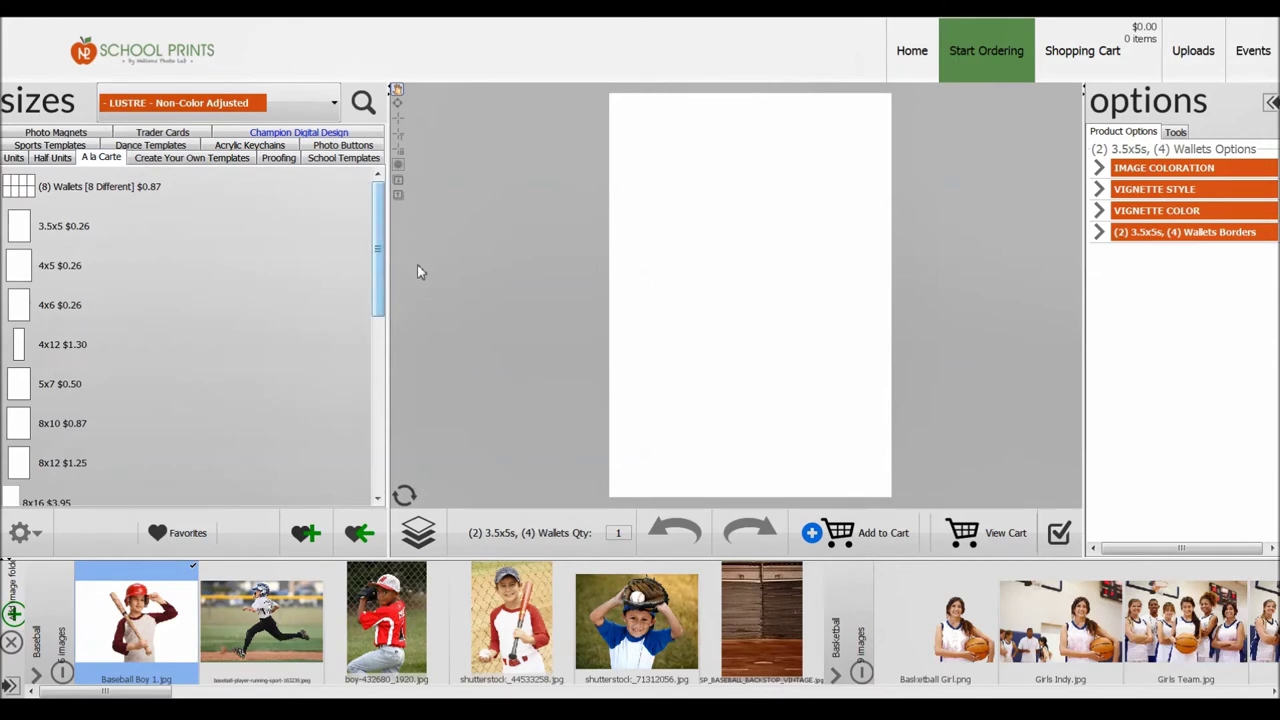
# Step: Scroll the Lustre A la Carte sizes from 3.5x5 ($0.26) to 30x40 ($39.60) and back
pyautogui.moveTo(380, 297); pyautogui.dragTo(372, 494)
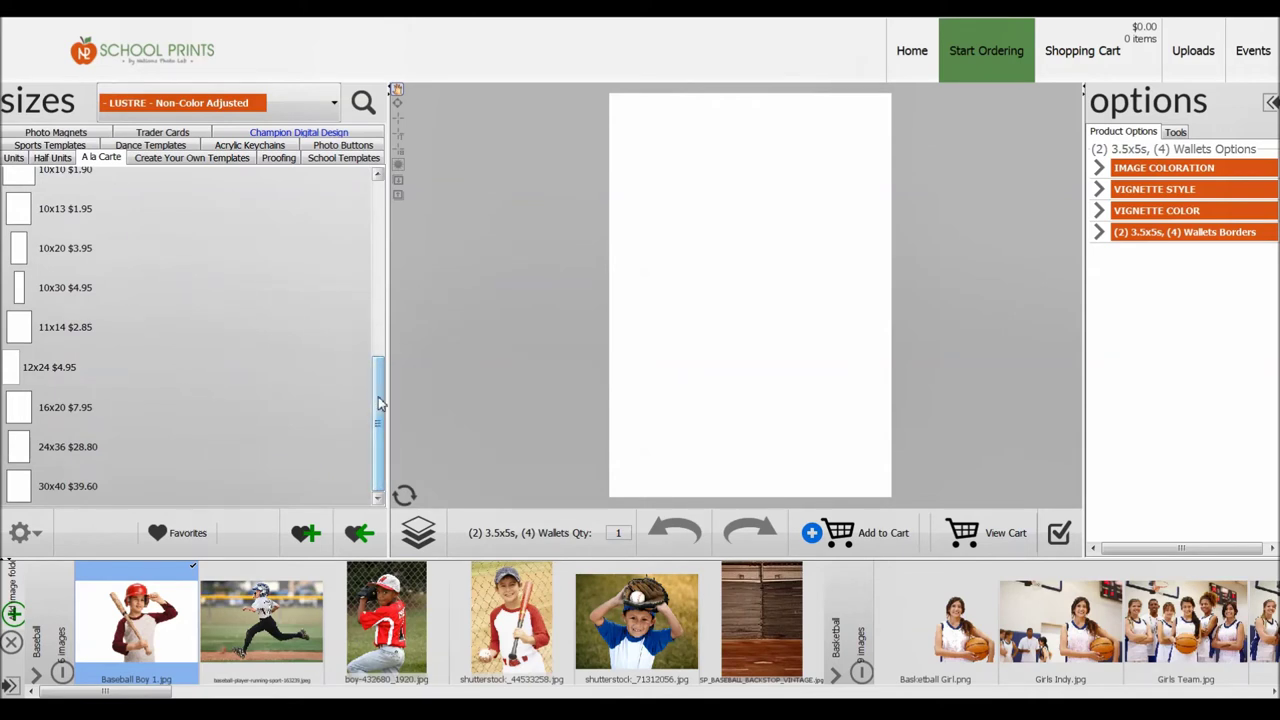
pyautogui.scroll(1, 380, 403)
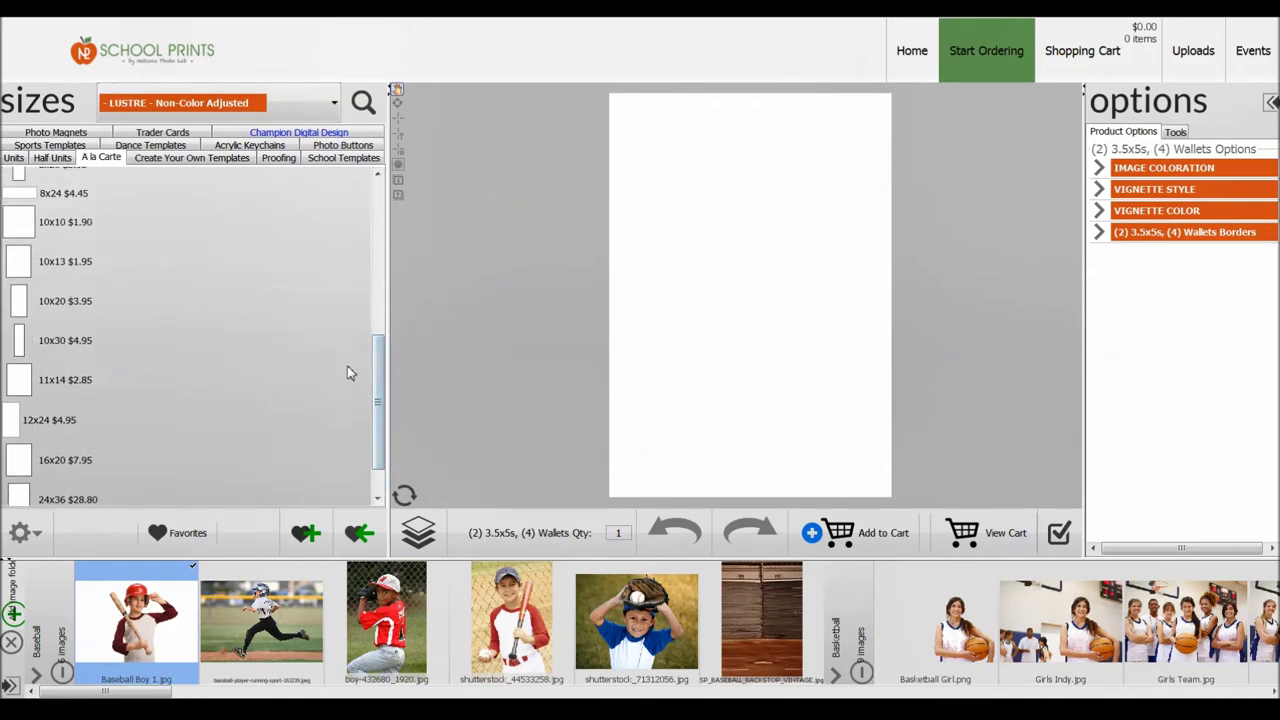
pyautogui.scroll(3, 380, 400)
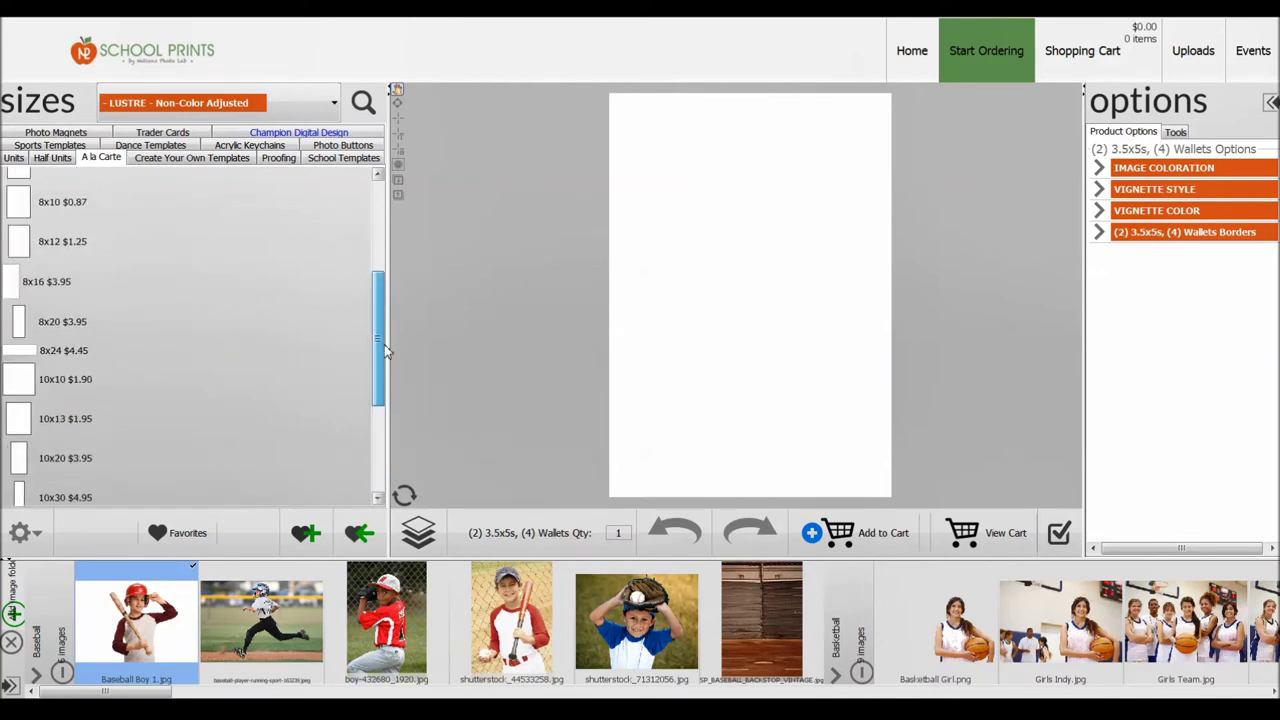
pyautogui.moveTo(386, 350); pyautogui.dragTo(386, 243)
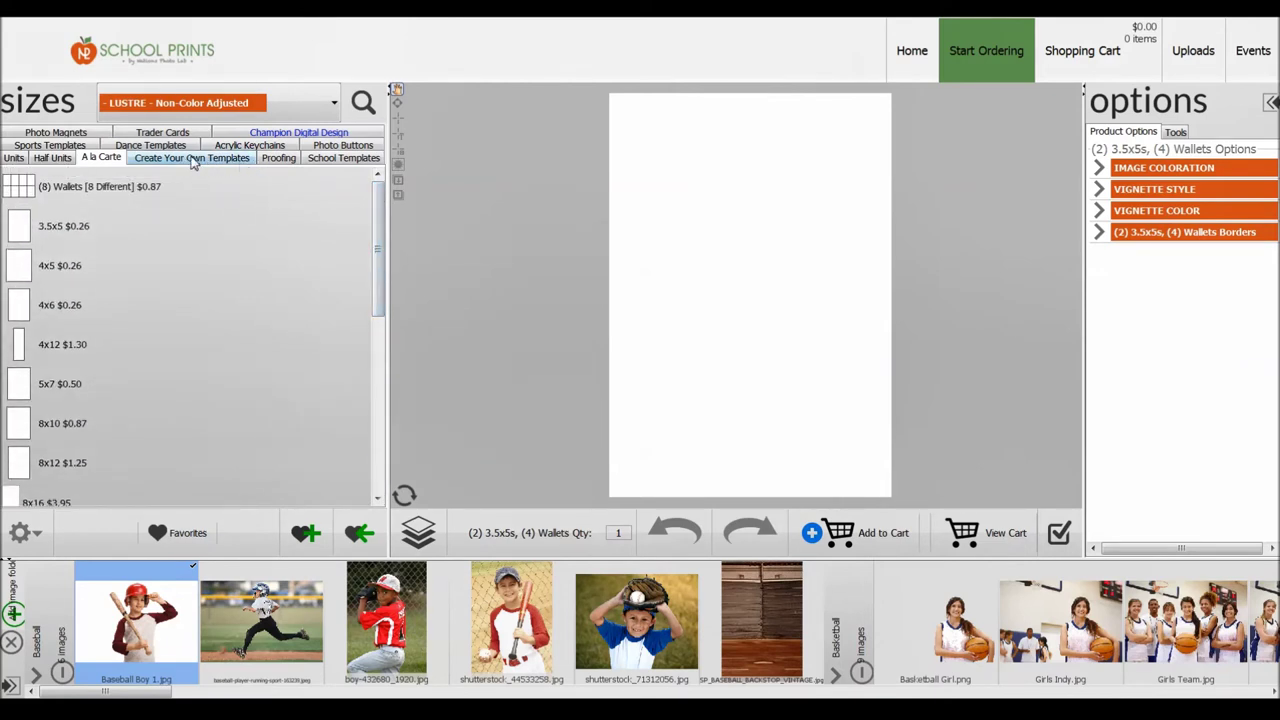
# Step: Load the Champion Digital Design football 8x10 Memory Mate (Layout 4) template
pyautogui.click(327, 136)
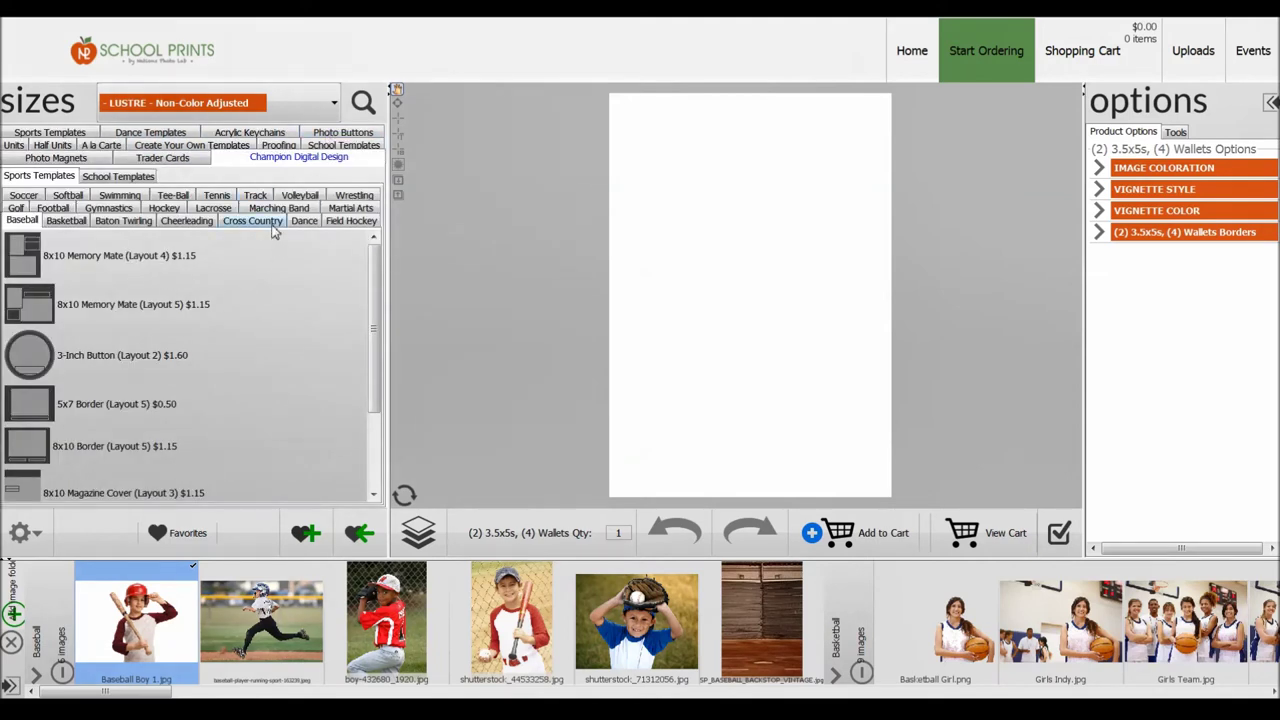
pyautogui.click(56, 209)
pyautogui.click(72, 255)
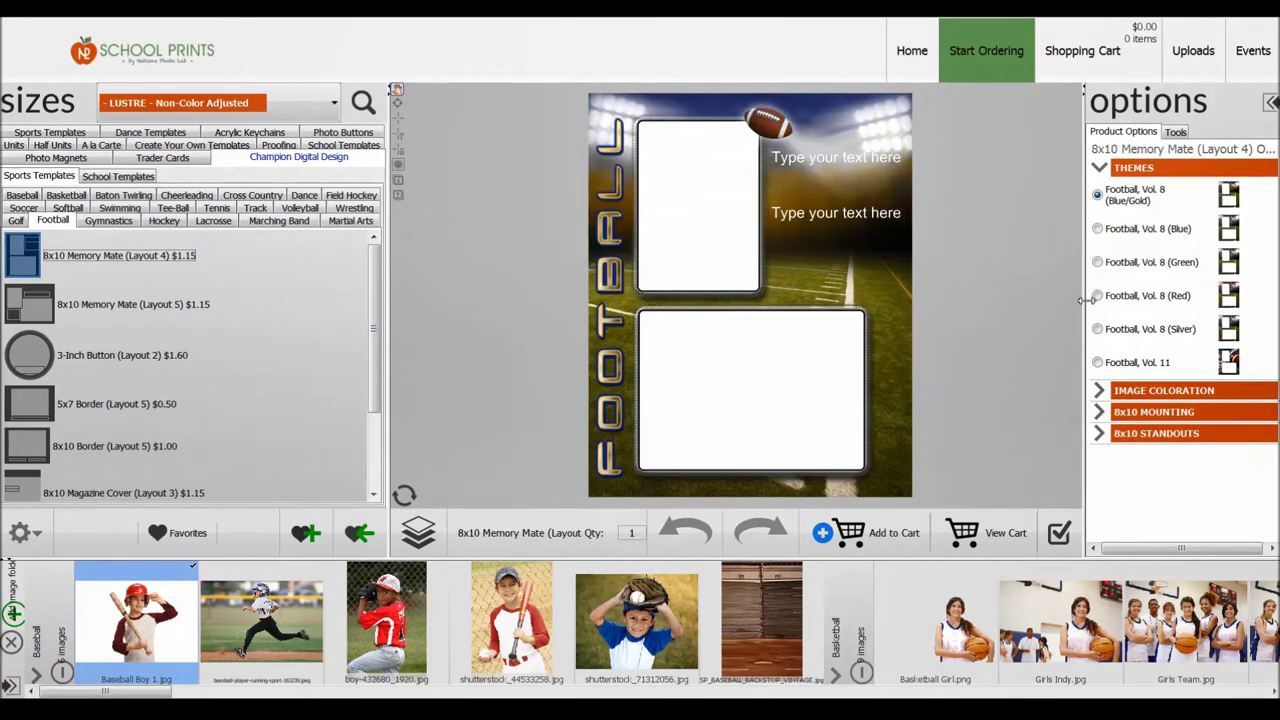
# Step: Try the green and blue themes, then settle on Football, Vol. 8 (Silver)
pyautogui.moveTo(1080, 296); pyautogui.dragTo(948, 296)
pyautogui.click(984, 262)
pyautogui.click(982, 233)
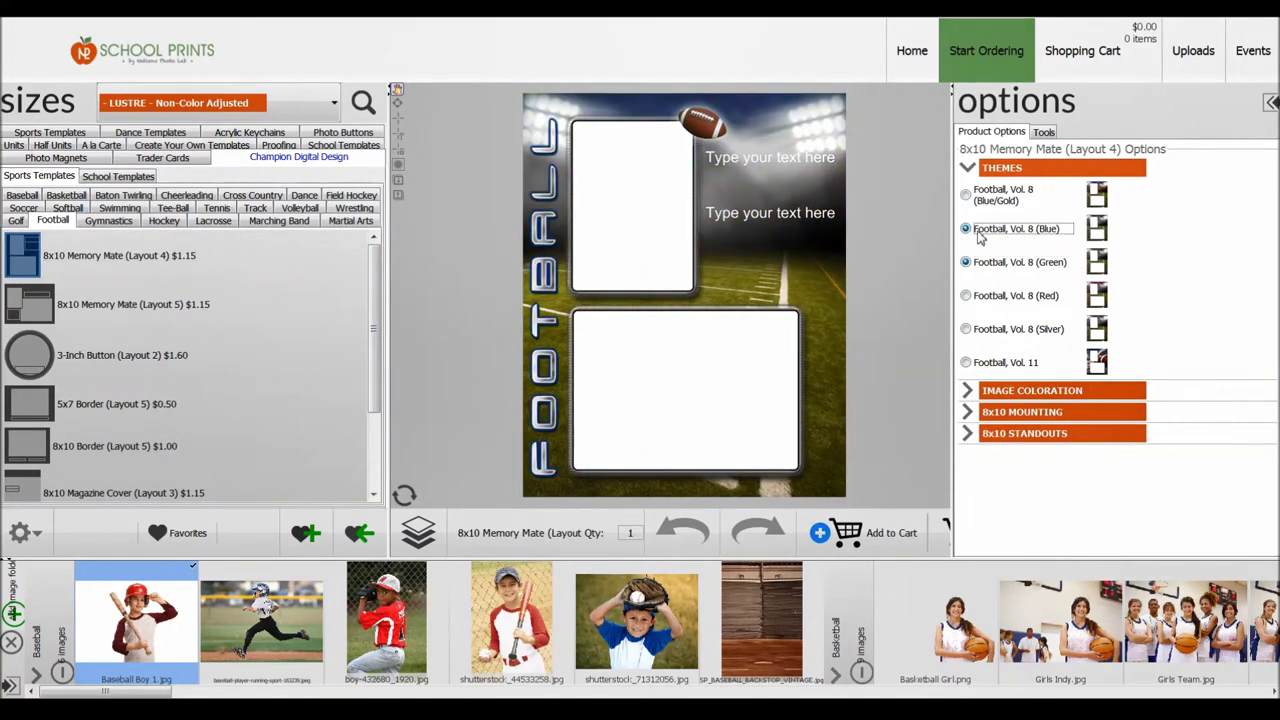
pyautogui.click(997, 340)
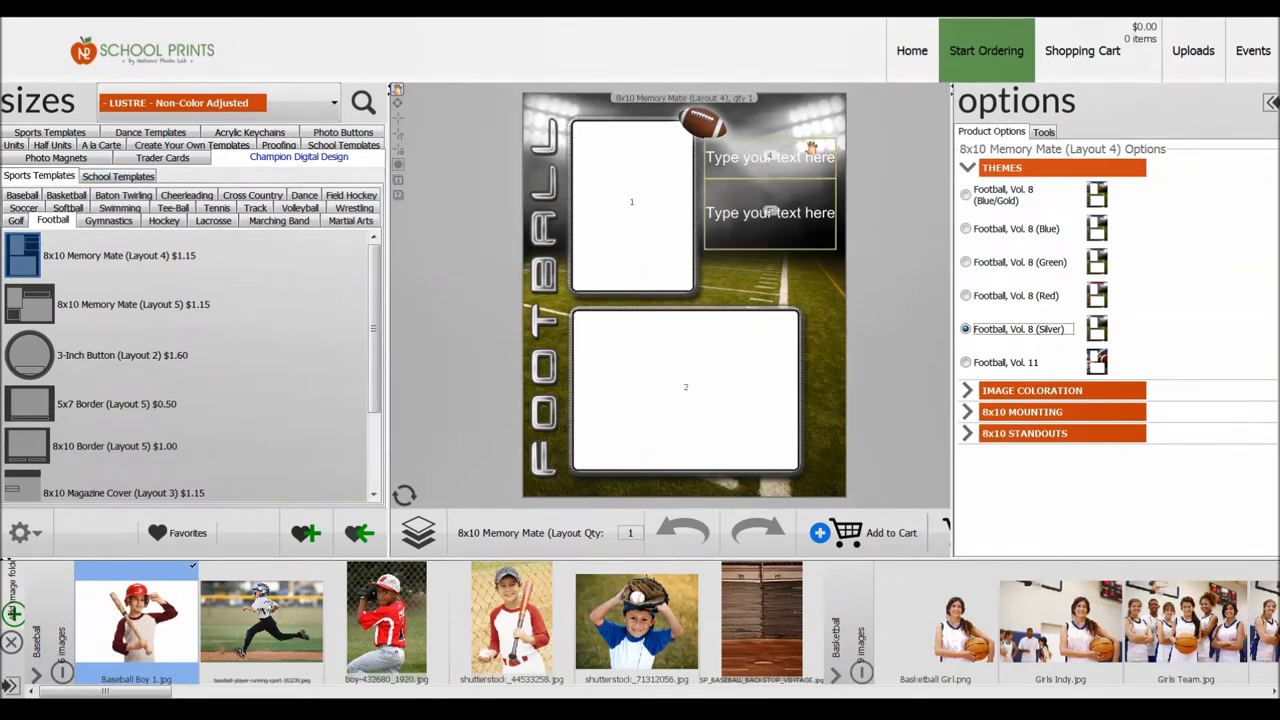
pyautogui.click(1048, 136)
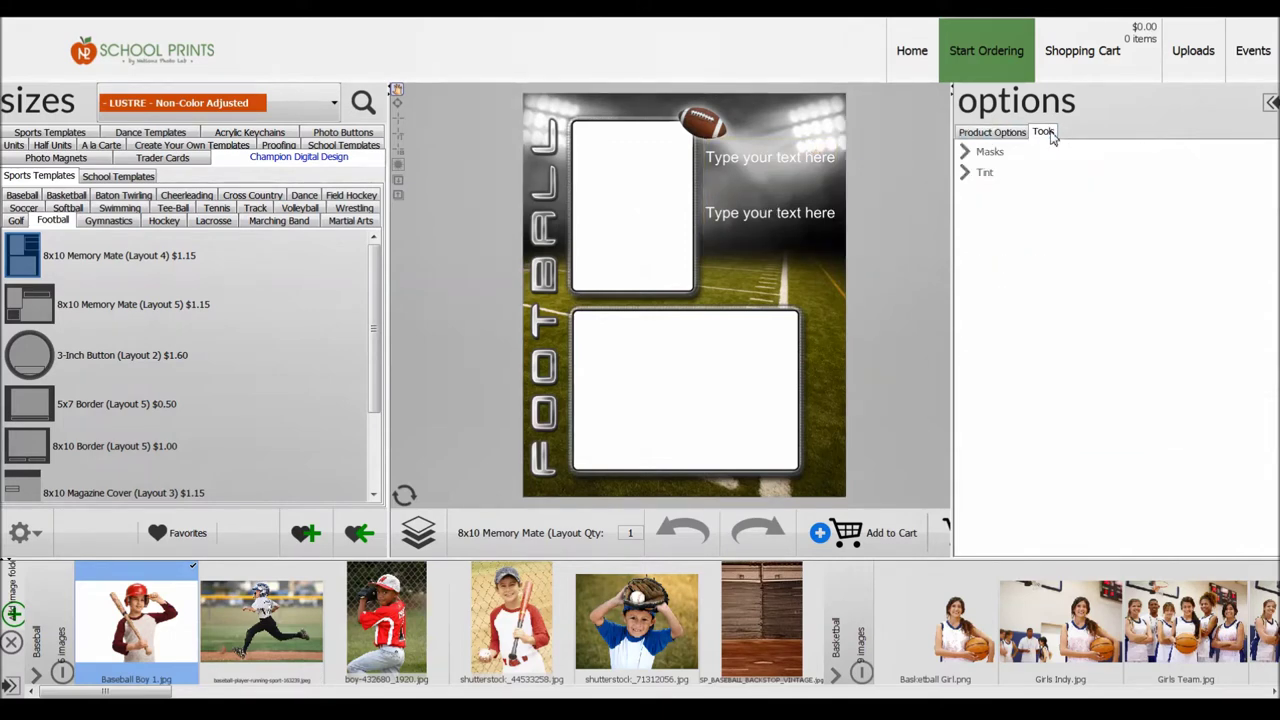
pyautogui.click(998, 140)
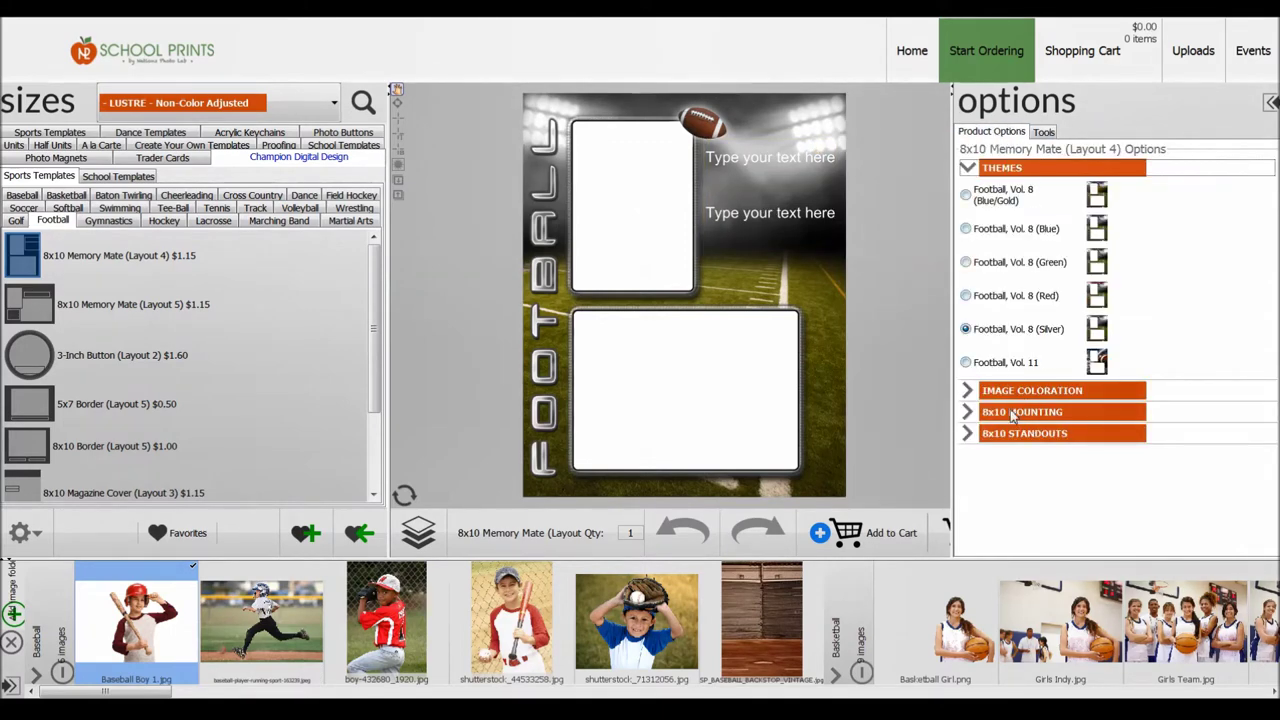
# Step: Enter 'Text Box' as the heading and make it bold Calibri Light in pink
pyautogui.click(770, 154)
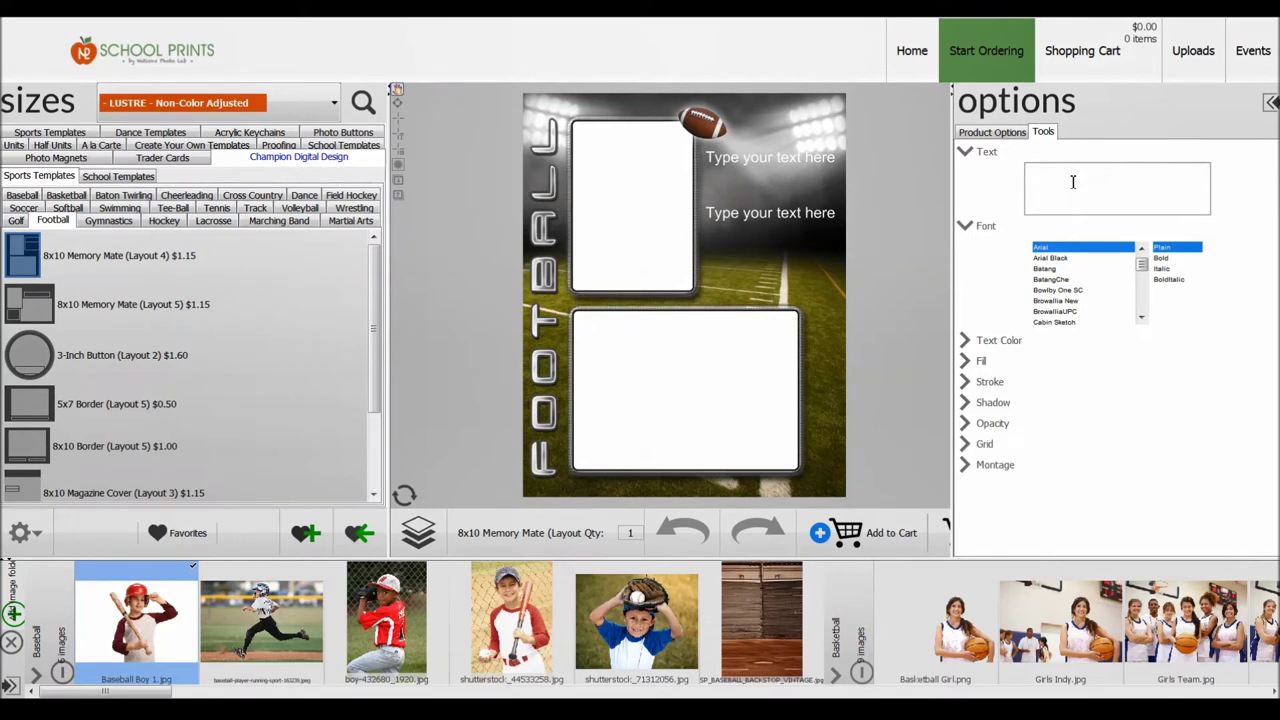
pyautogui.write('Text Box')
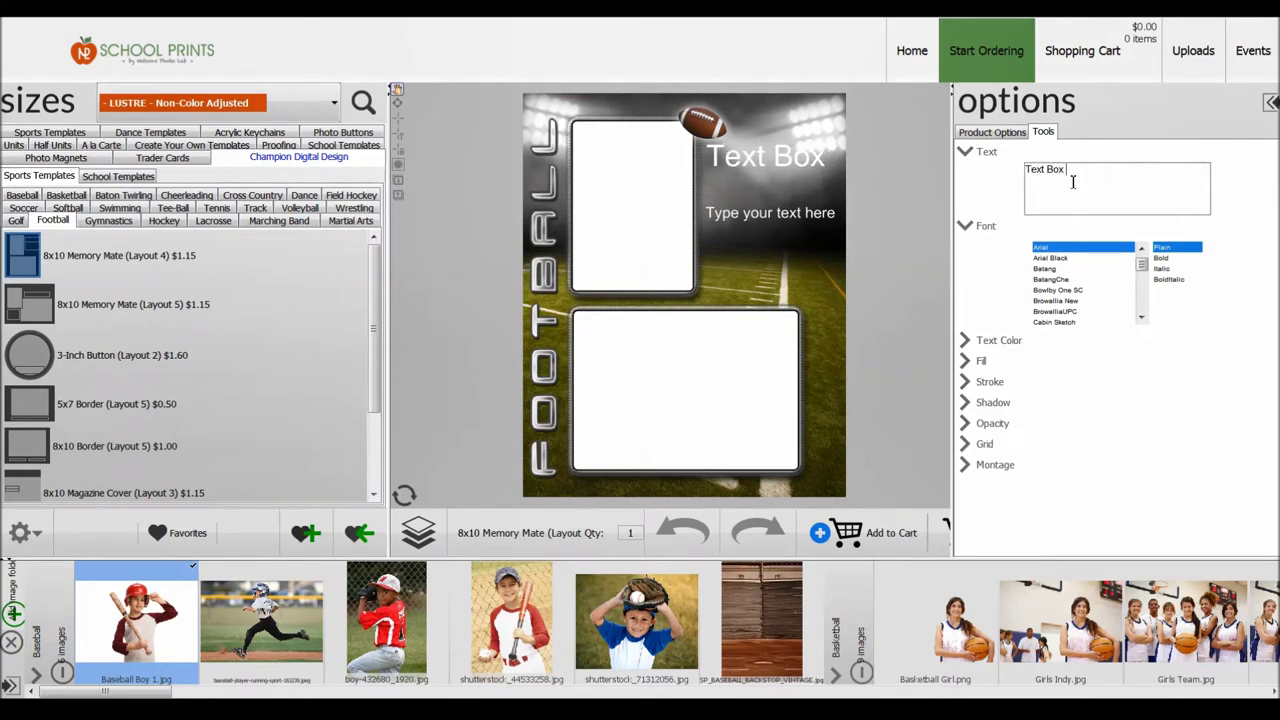
pyautogui.scroll(-2, 1048, 290)
pyautogui.click(1048, 297)
pyautogui.click(1048, 297)
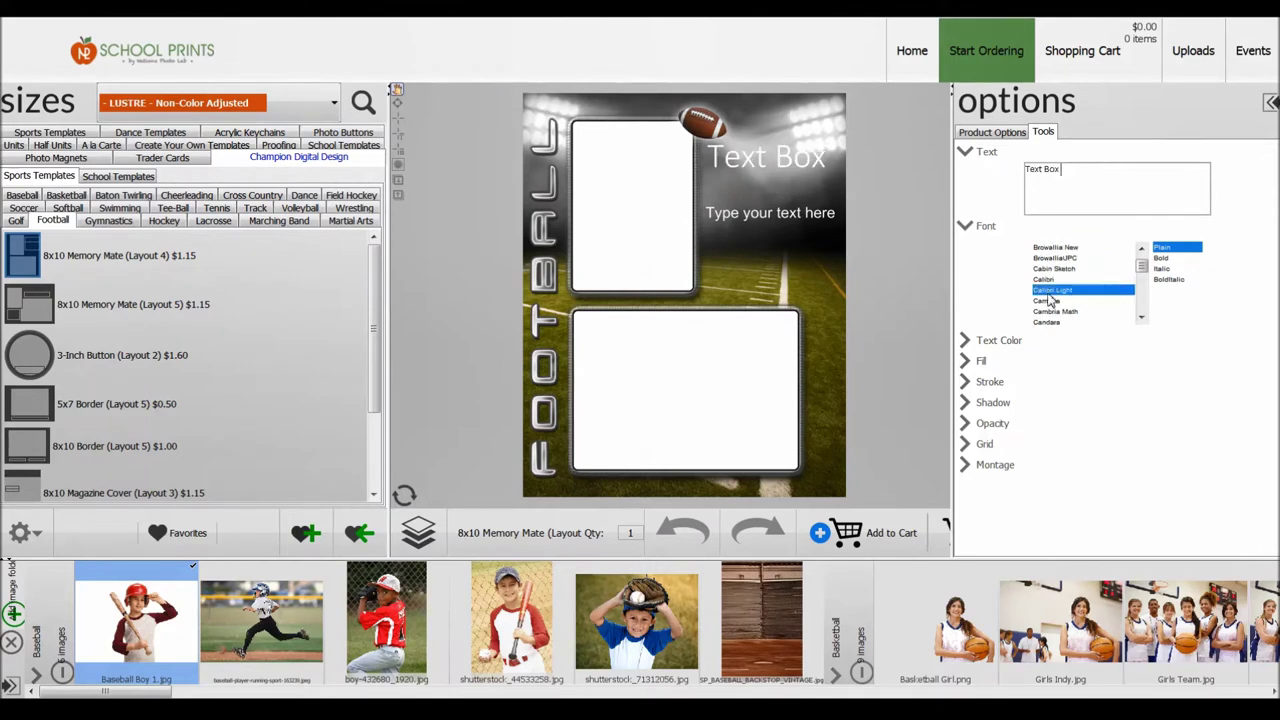
pyautogui.scroll(-1, 1048, 297)
pyautogui.click(1161, 259)
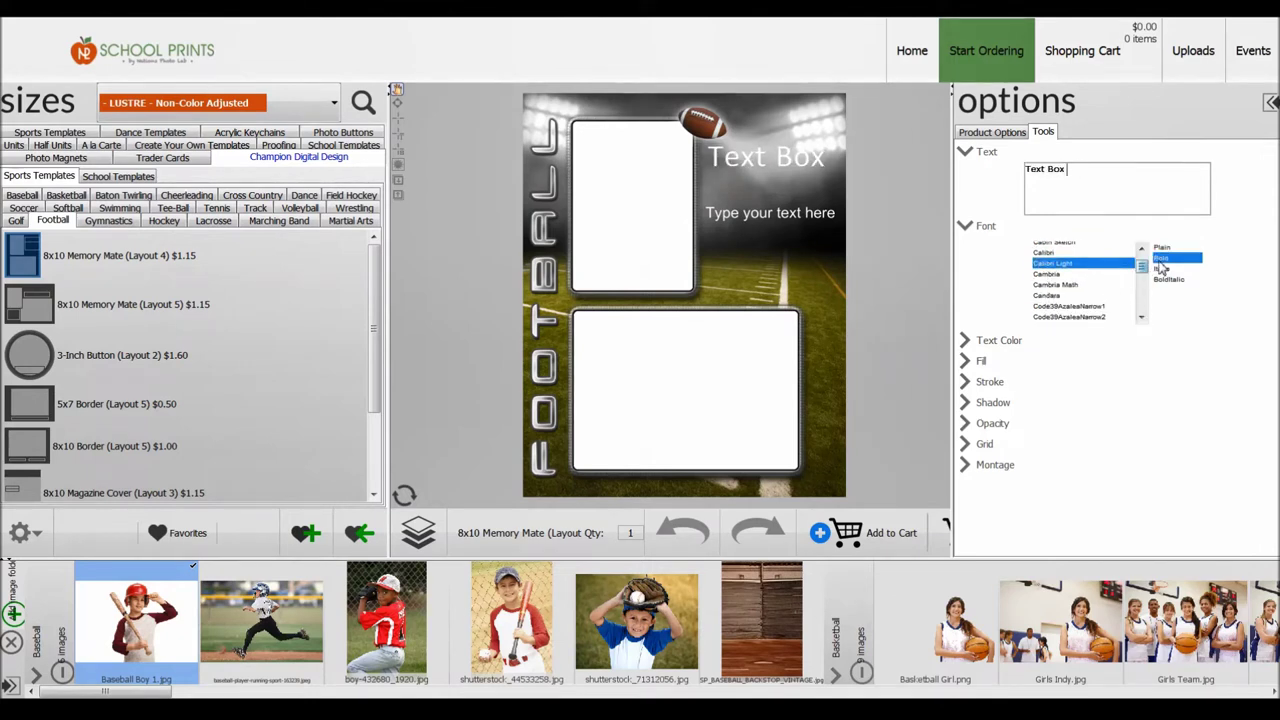
pyautogui.click(1005, 341)
pyautogui.click(1100, 397)
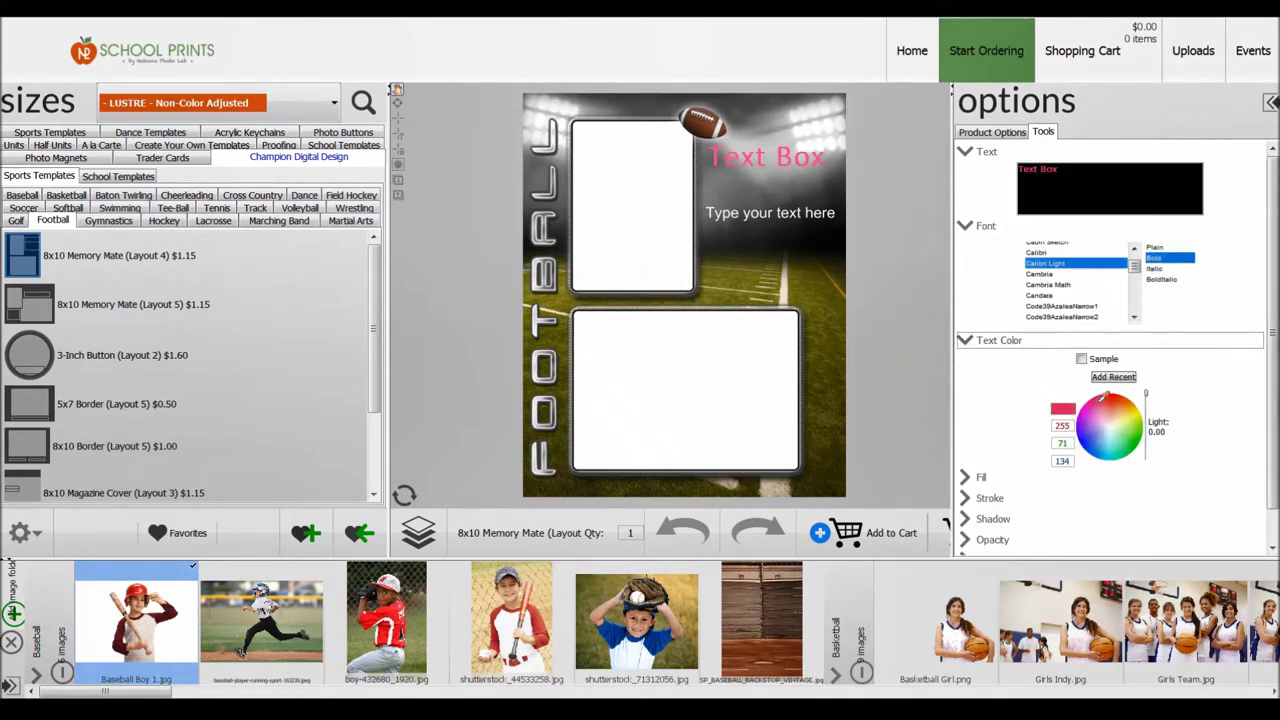
pyautogui.click(1113, 377)
pyautogui.click(1081, 359)
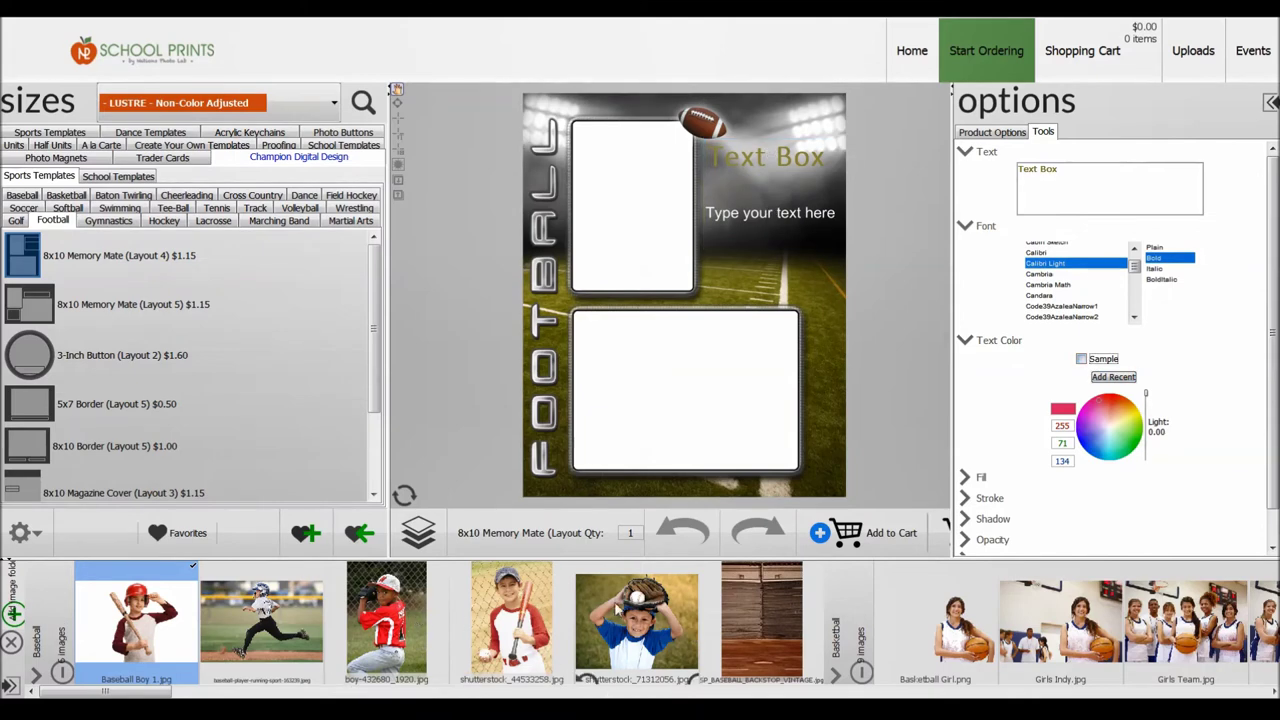
# Step: Place the runner photo in the top frame and turn on colour sampling for the heading
pyautogui.moveTo(285, 645); pyautogui.dragTo(604, 233)
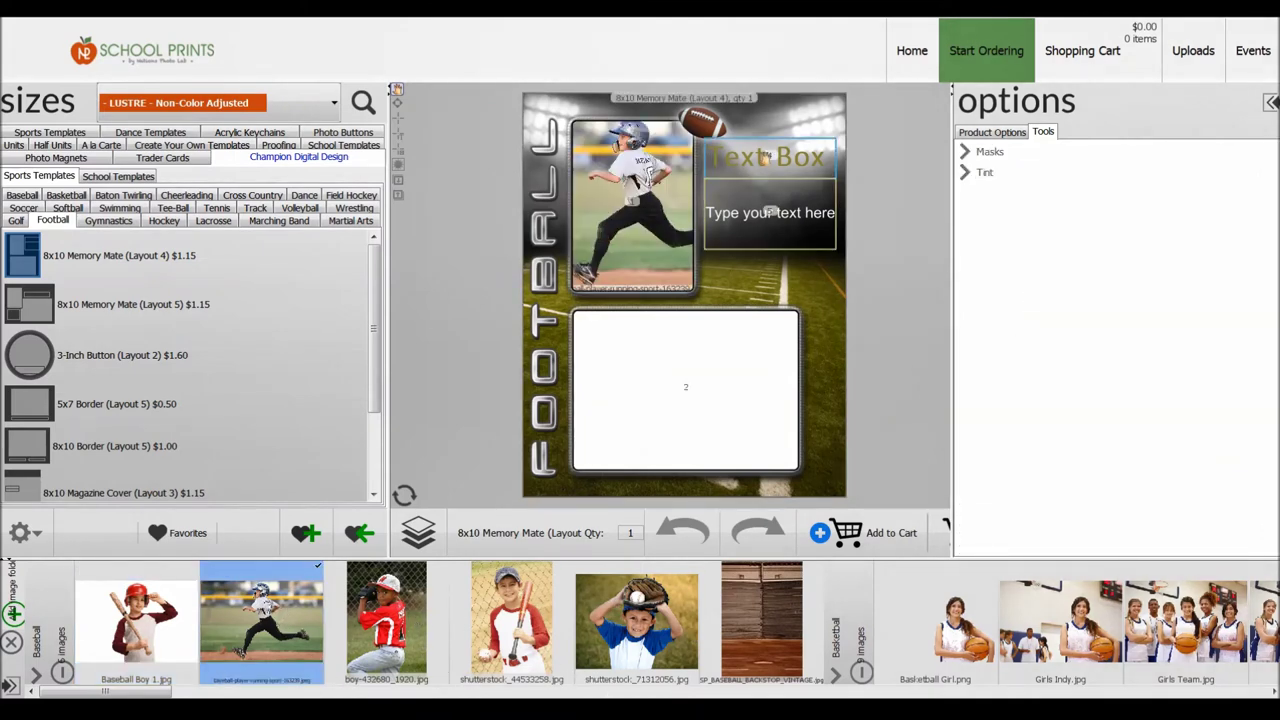
pyautogui.click(764, 160)
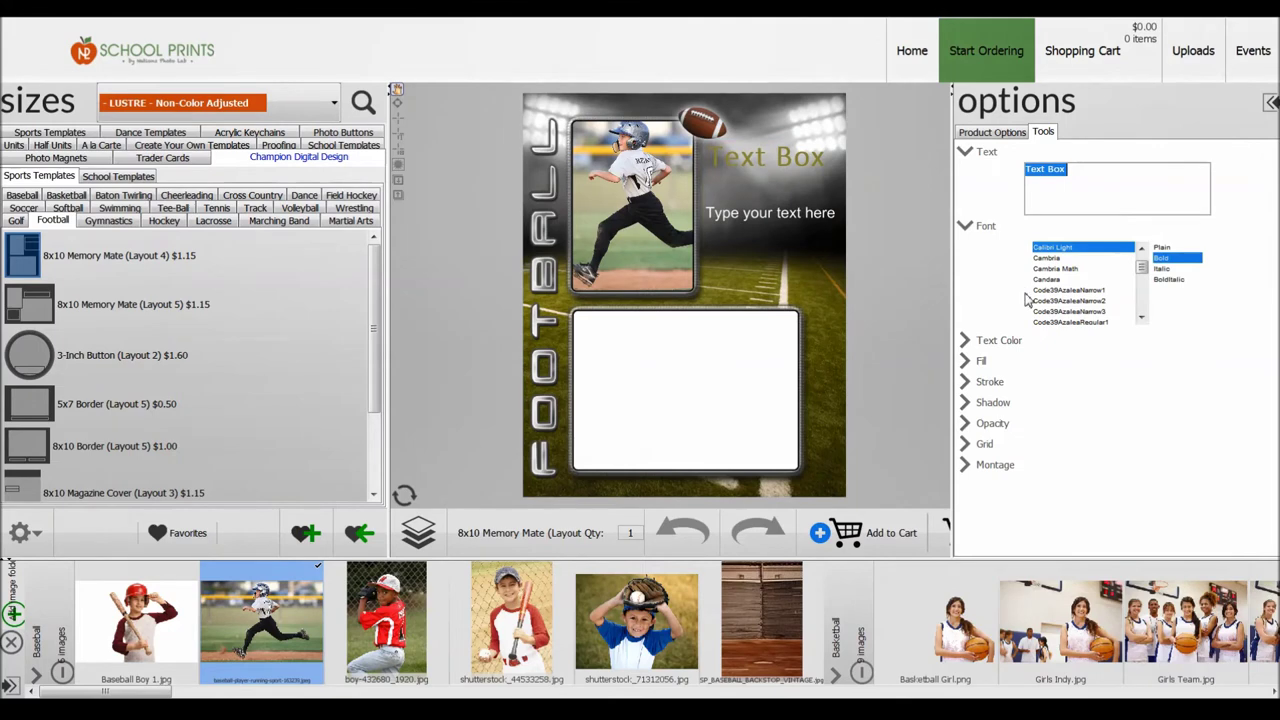
pyautogui.click(986, 341)
pyautogui.click(1081, 358)
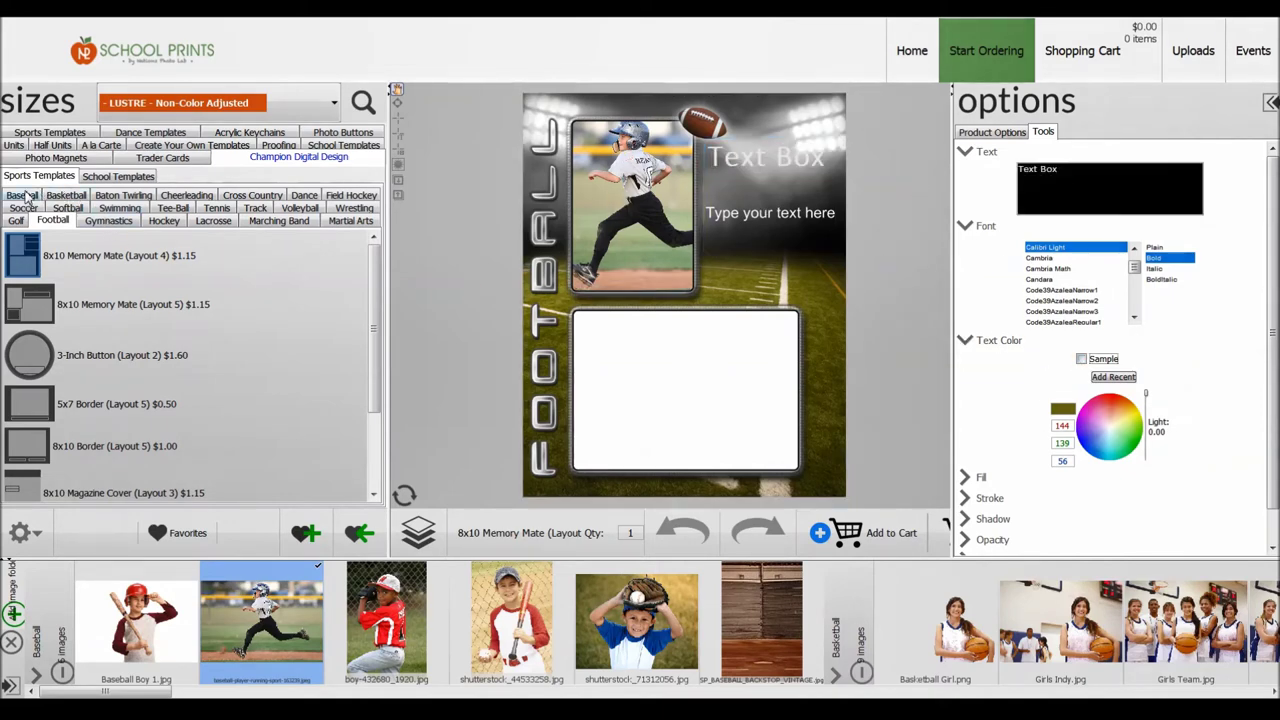
# Step: Start a '(1) 5x7, (1) 3.5x5, (2) Wallets' unit layout from the Units list
pyautogui.click(22, 147)
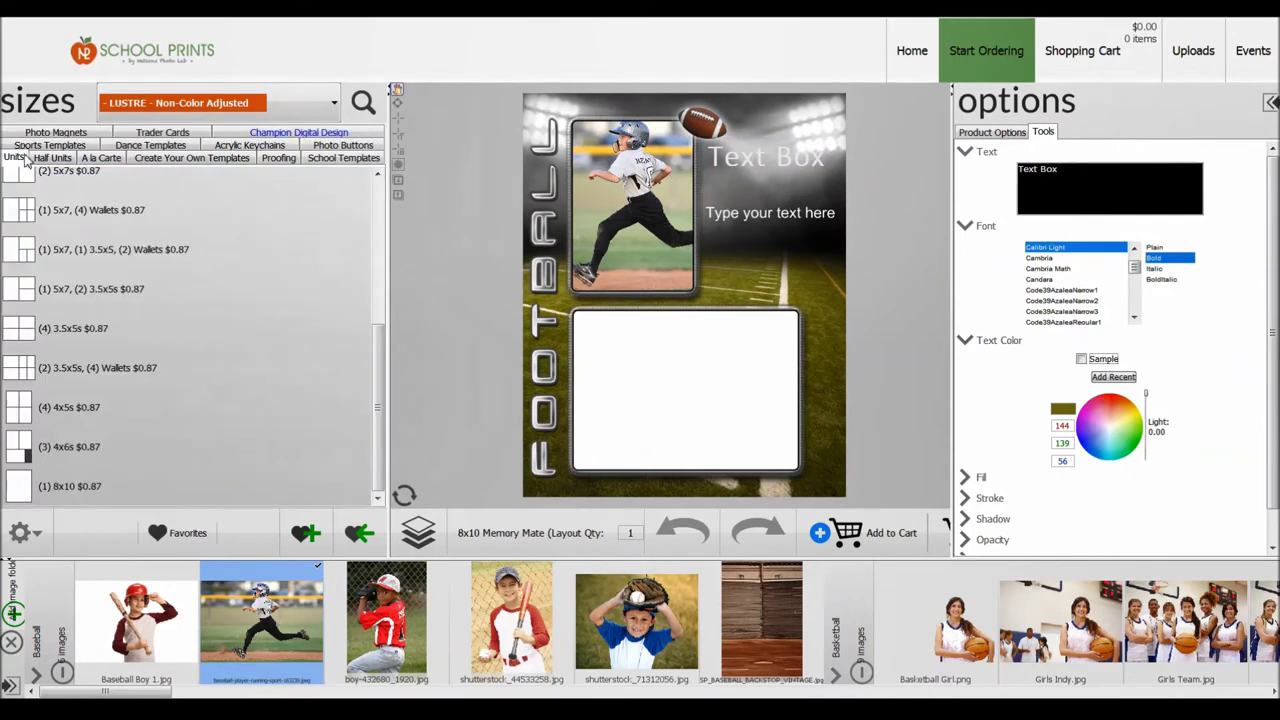
pyautogui.click(55, 255)
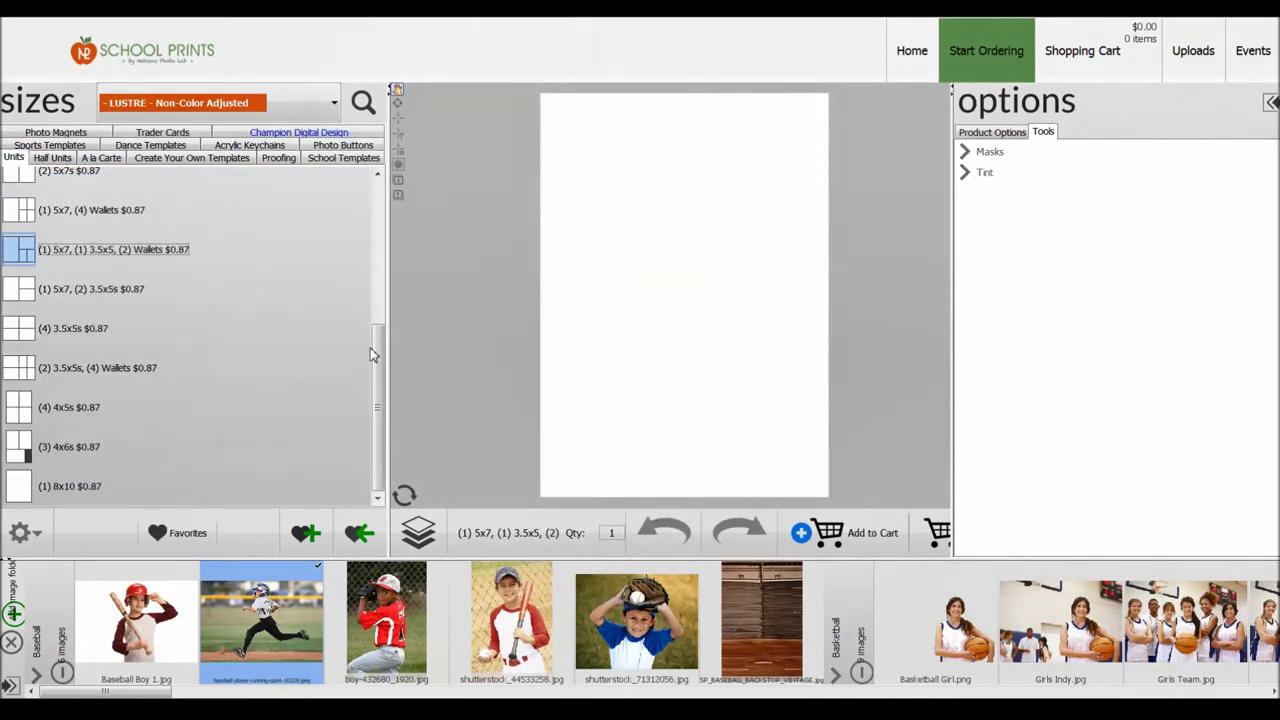
pyautogui.moveTo(377, 355); pyautogui.dragTo(379, 277)
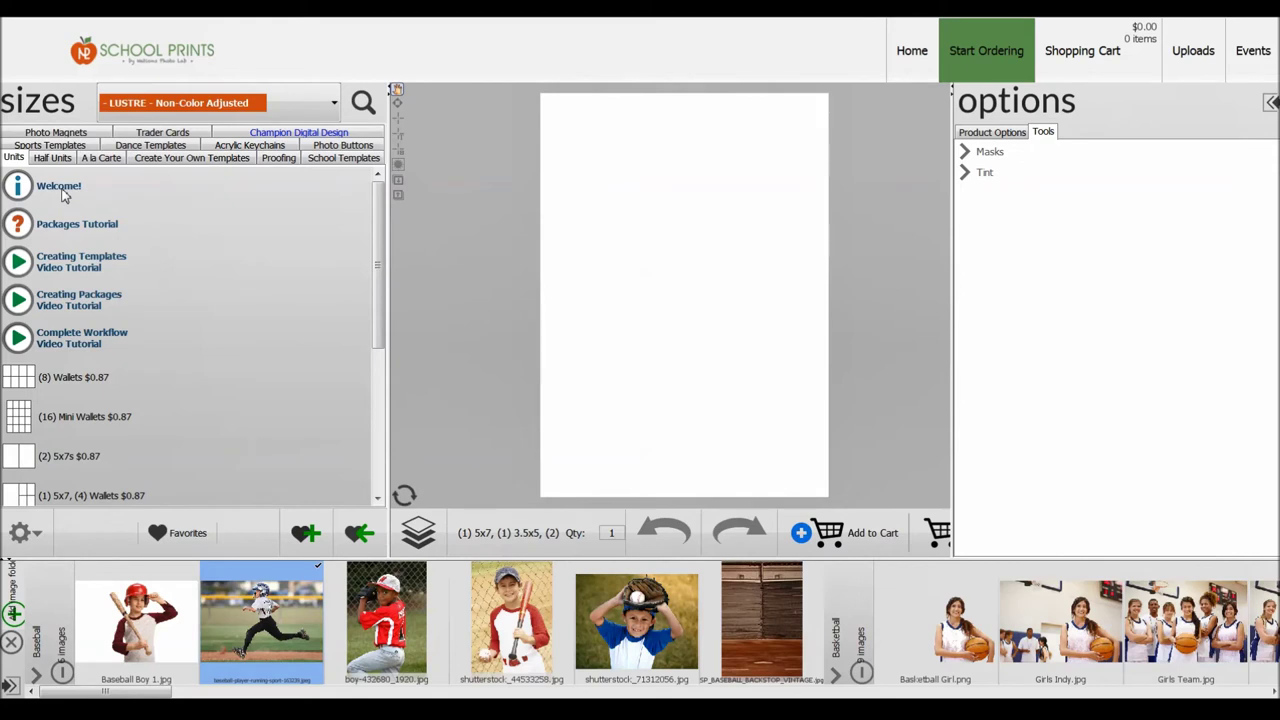
pyautogui.click(343, 145)
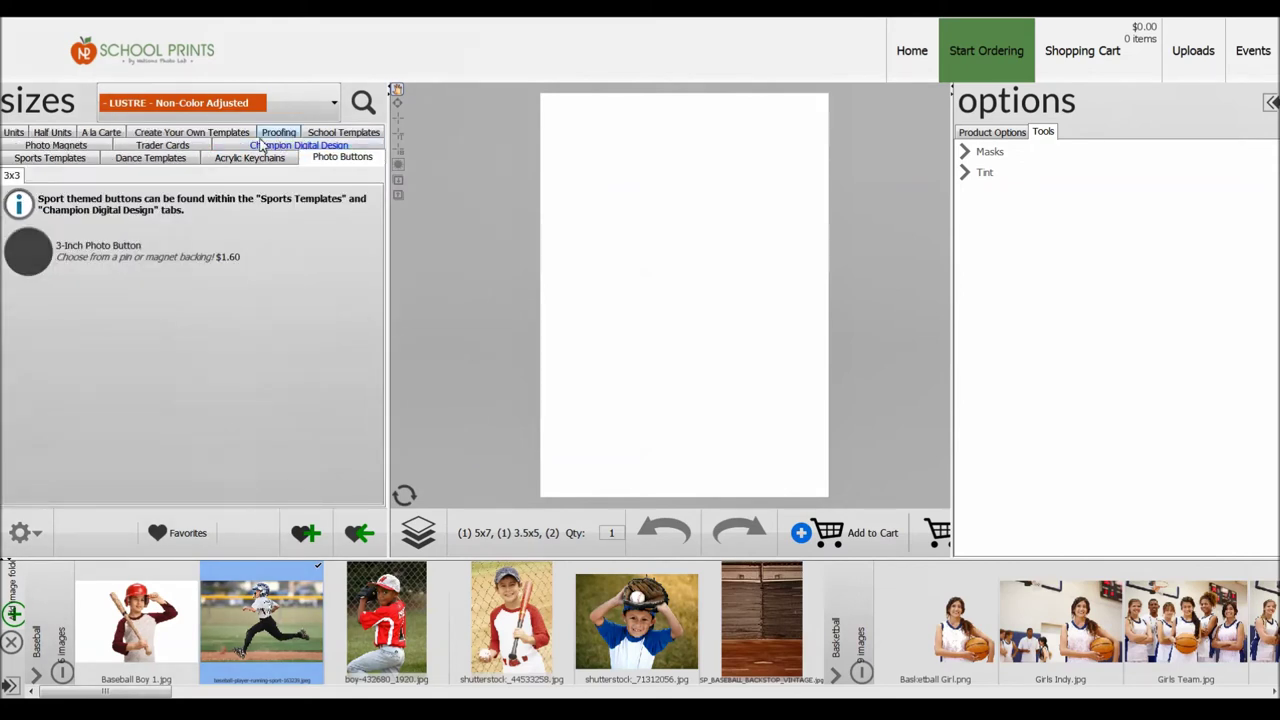
pyautogui.click(62, 148)
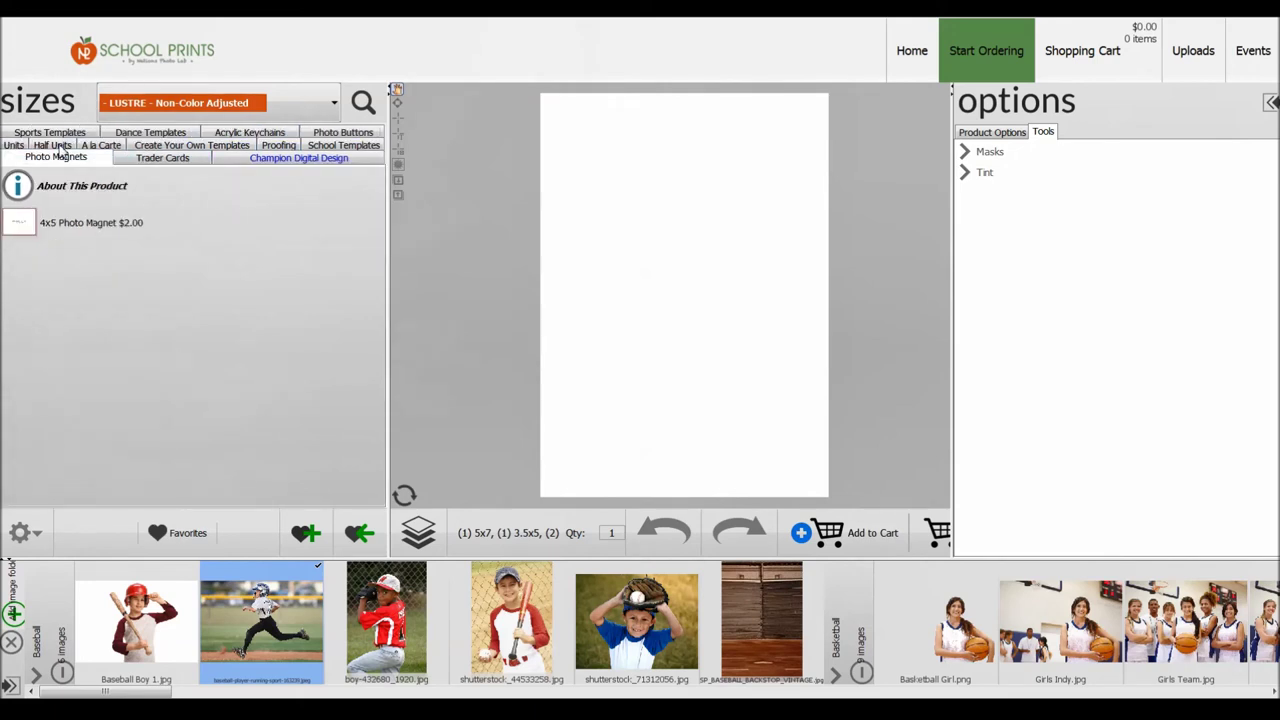
pyautogui.click(163, 160)
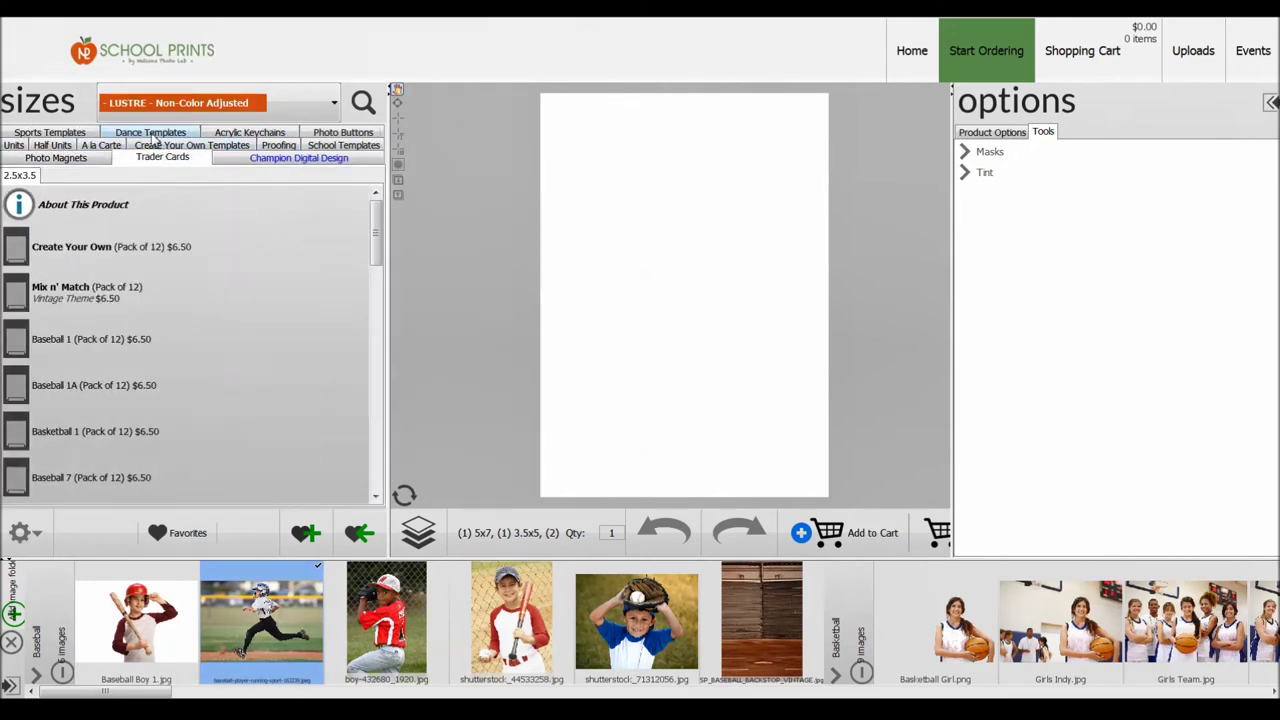
pyautogui.click(70, 134)
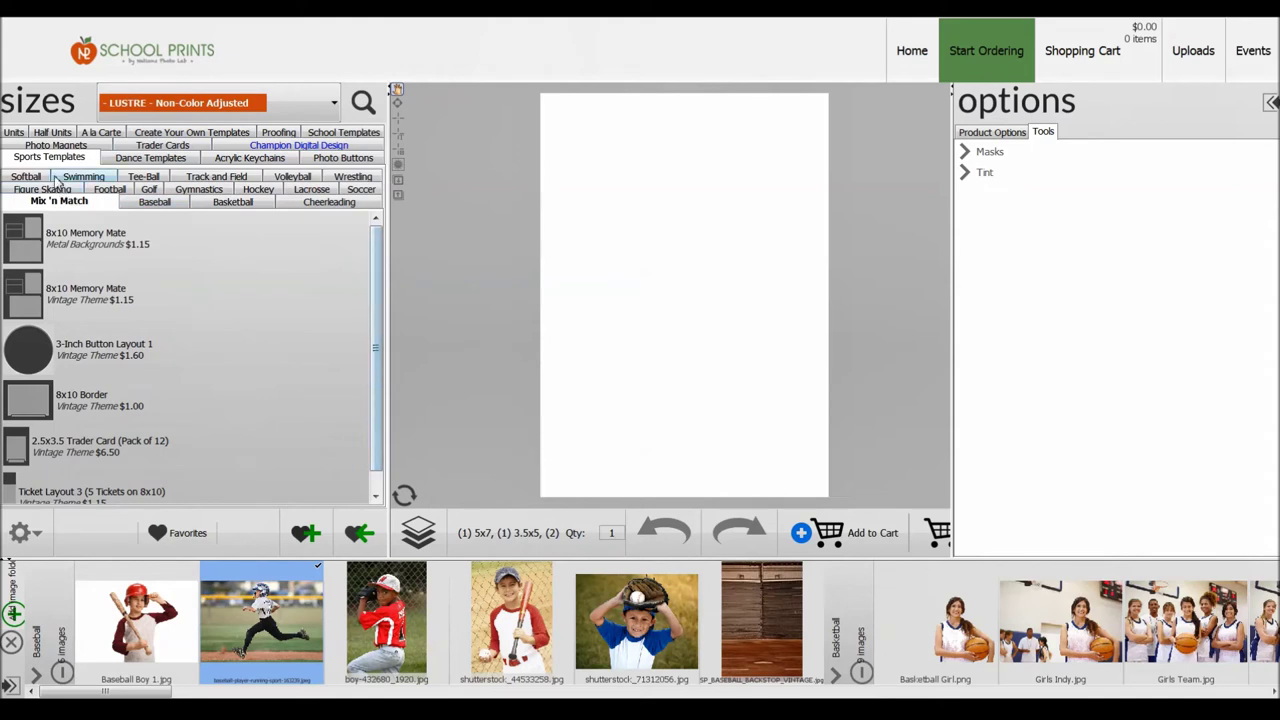
pyautogui.click(16, 137)
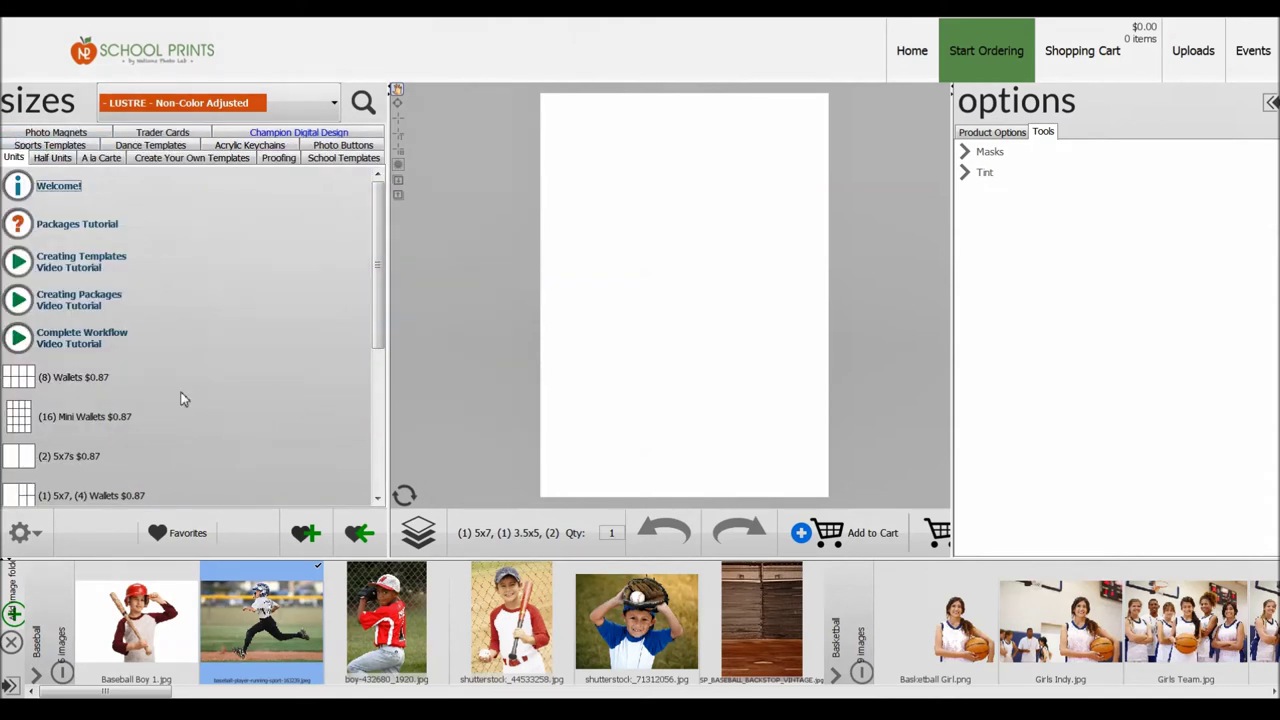
# Step: Turn on Package Creator and choose the single (1) 8x10 unit as the first package item
pyautogui.scroll(-1, 378, 300)
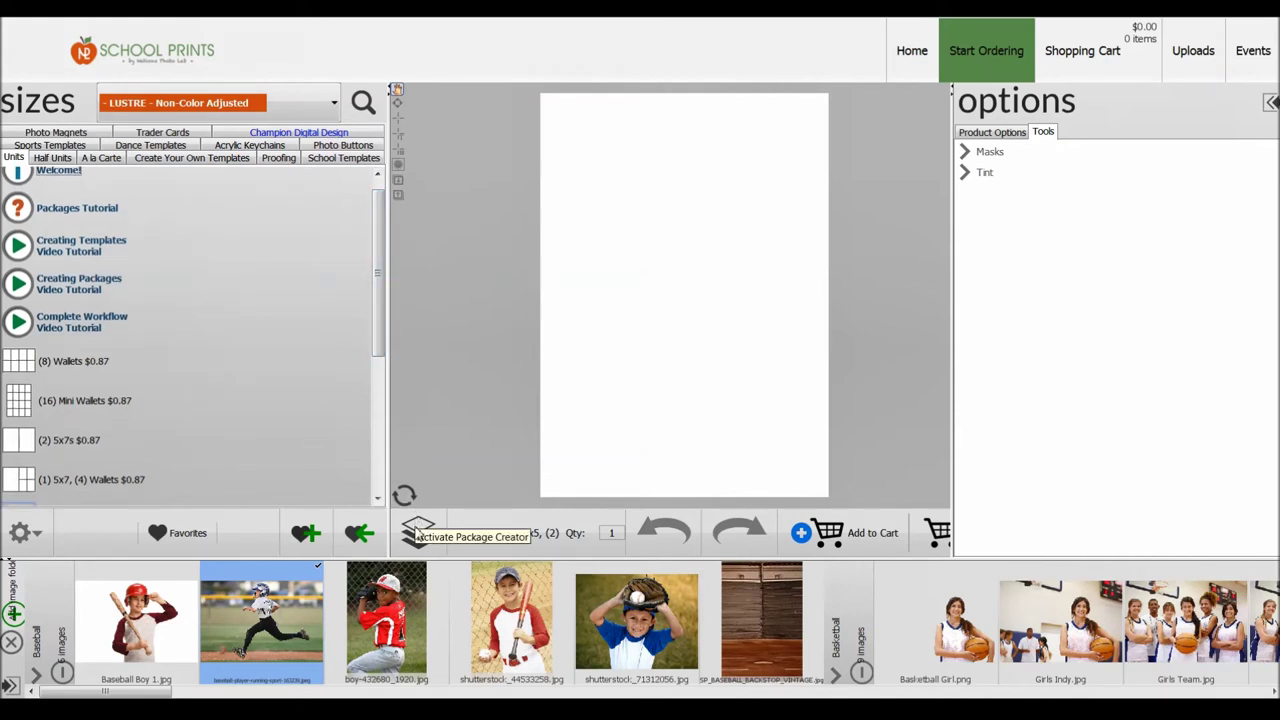
pyautogui.click(418, 532)
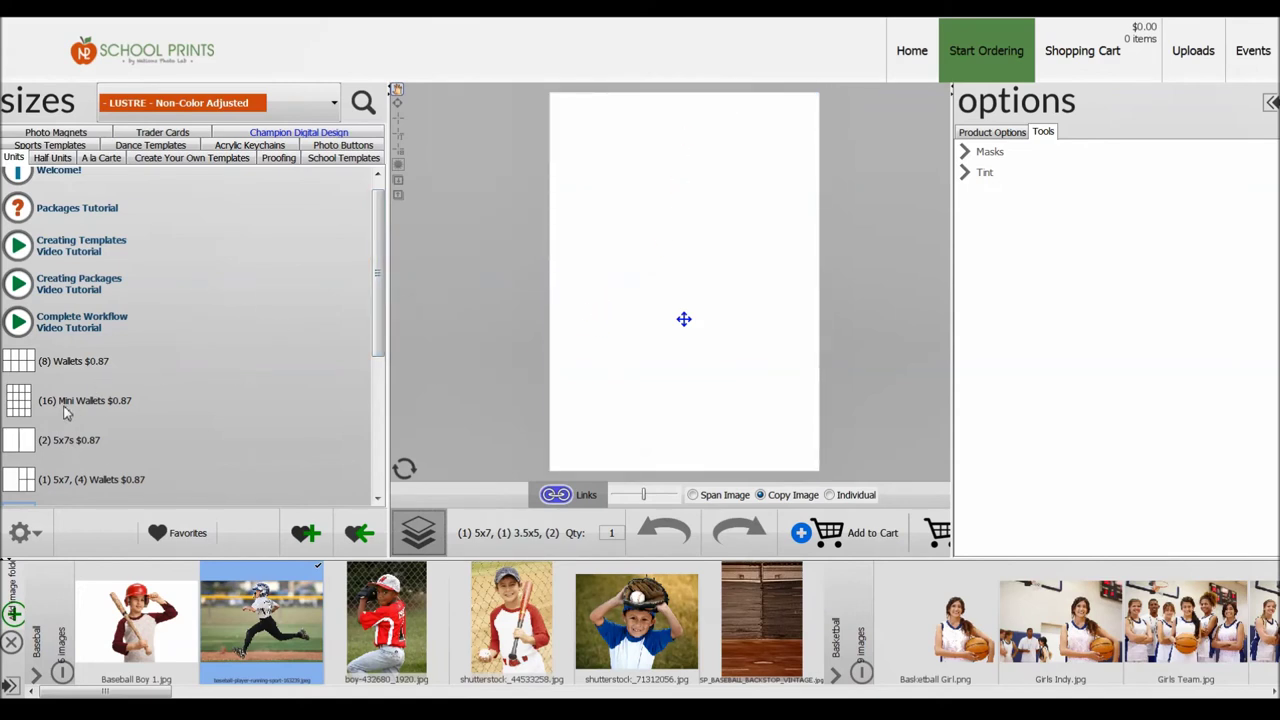
pyautogui.scroll(-3, 302, 370)
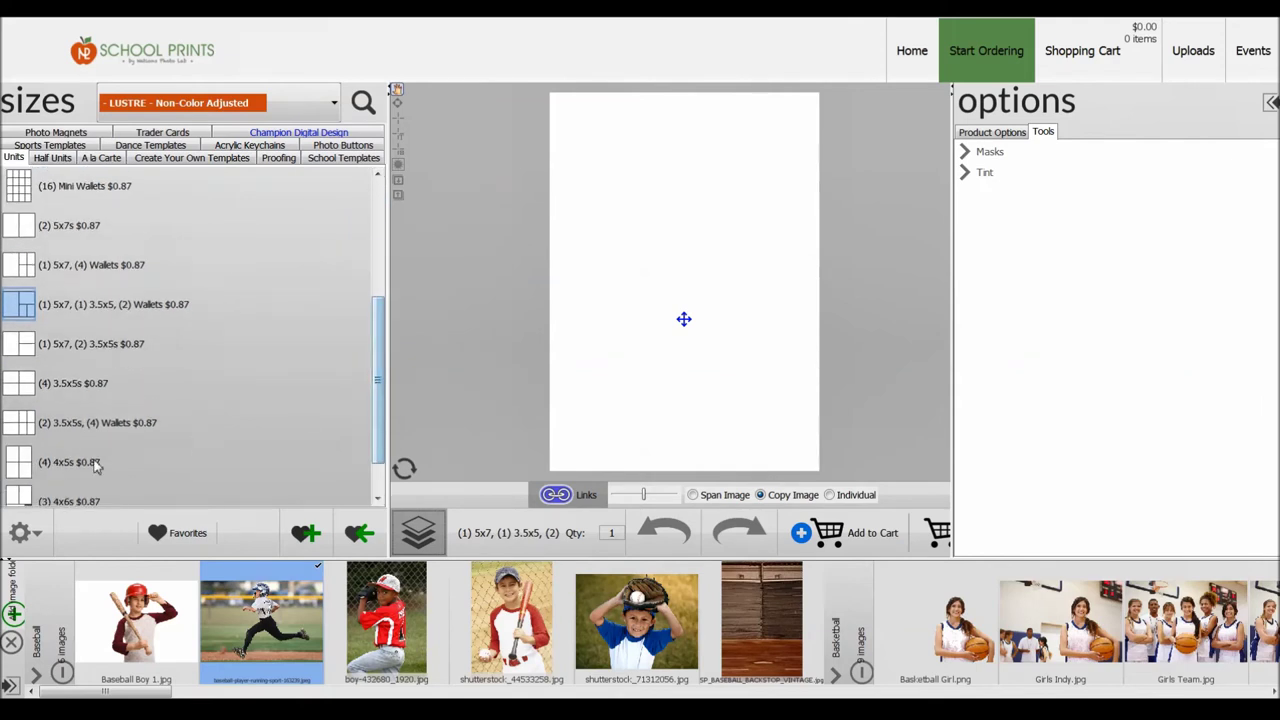
pyautogui.moveTo(380, 395); pyautogui.dragTo(380, 425)
pyautogui.click(42, 490)
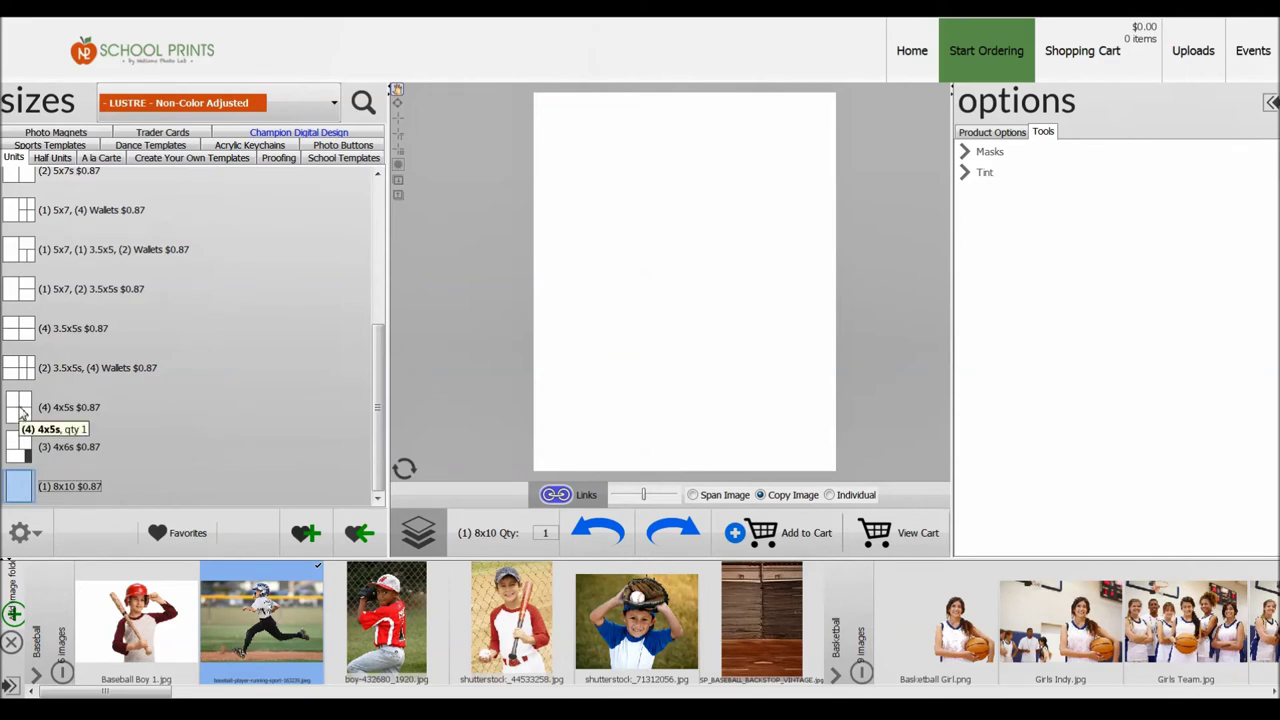
# Step: Add the (4) 4x5s and (8) Wallets units to the package beside the 8x10
pyautogui.moveTo(20, 410); pyautogui.dragTo(488, 300)
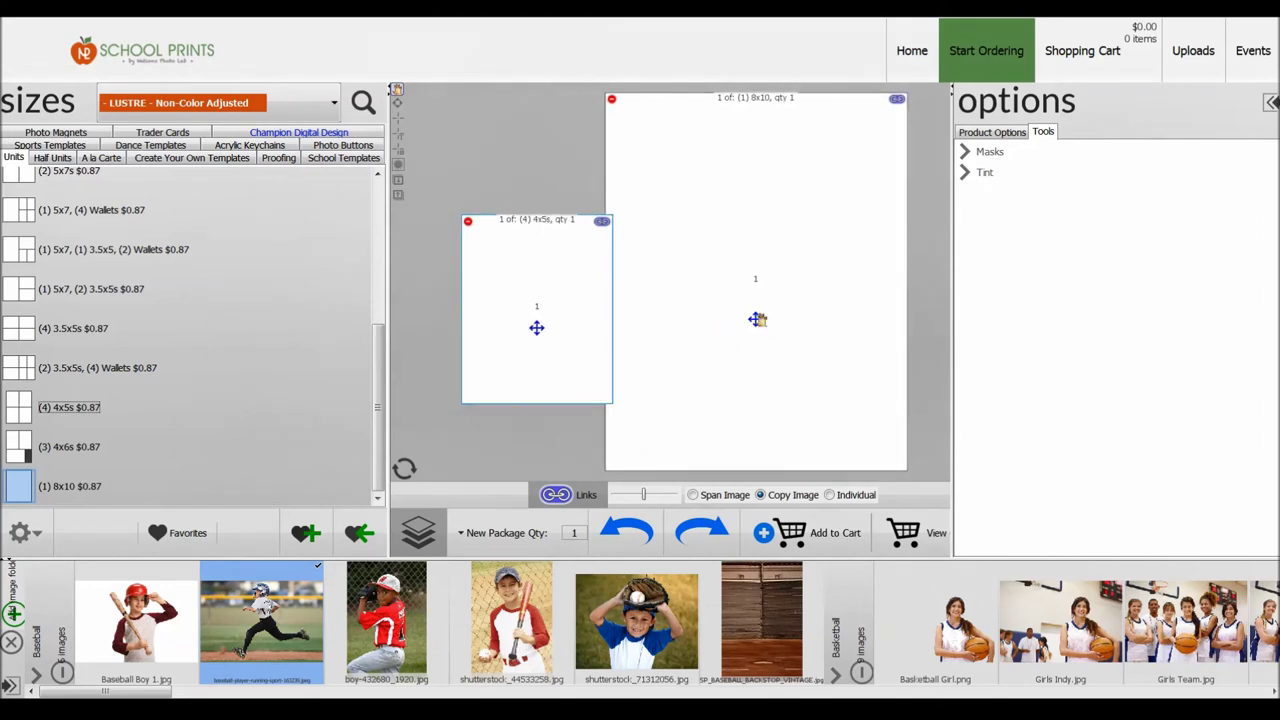
pyautogui.moveTo(380, 426); pyautogui.dragTo(291, 249)
pyautogui.moveTo(35, 385); pyautogui.dragTo(852, 363)
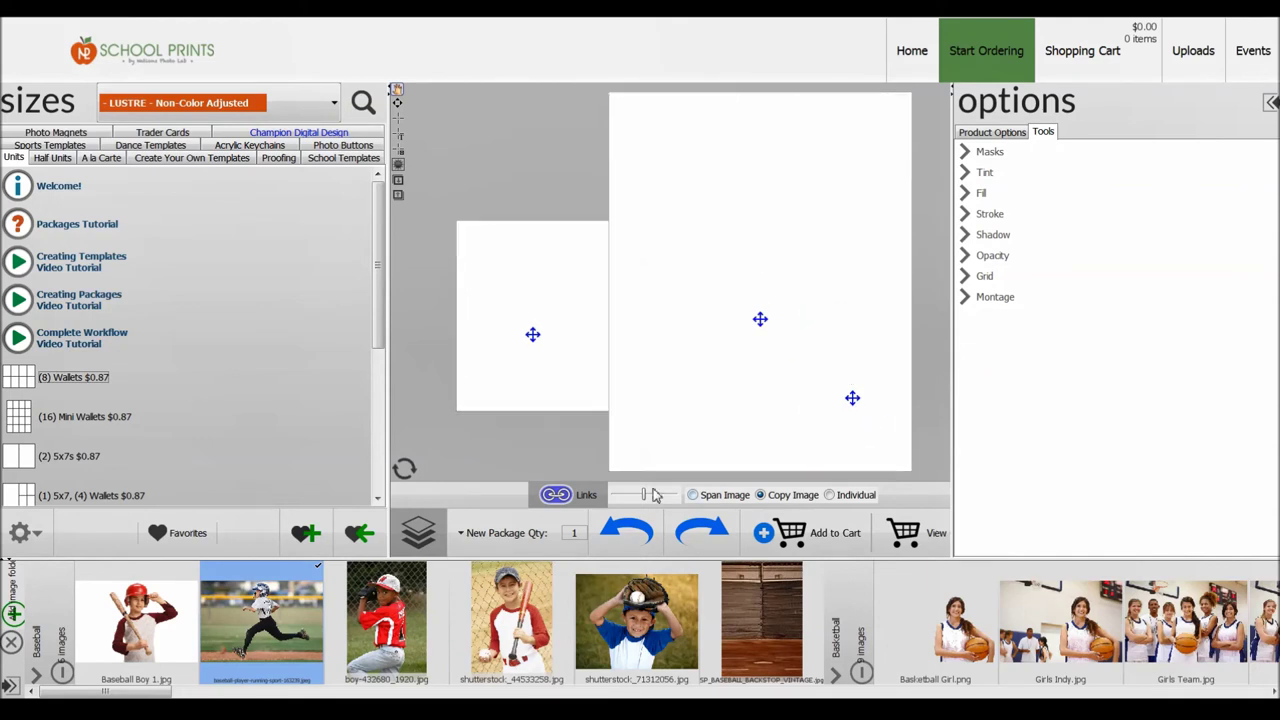
pyautogui.click(462, 535)
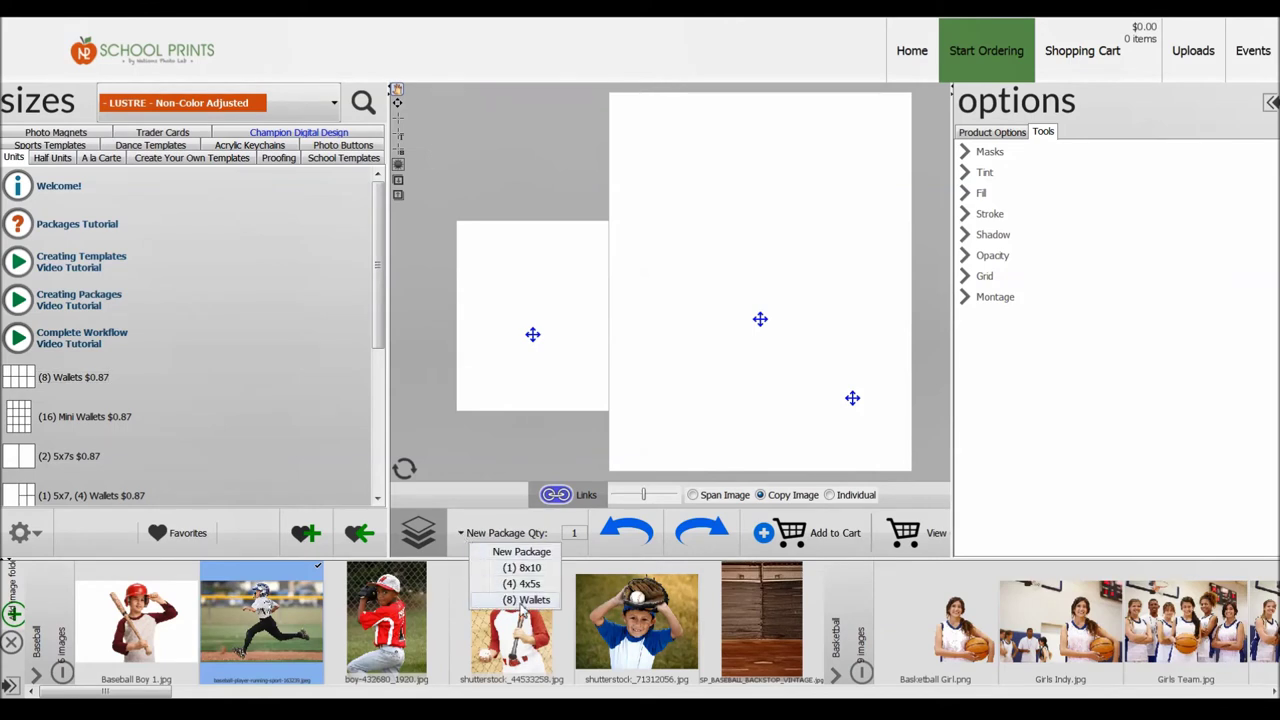
# Step: Set the (8) Wallets item to quantity 2 and slide the wallets box off the 8x10
pyautogui.click(524, 600)
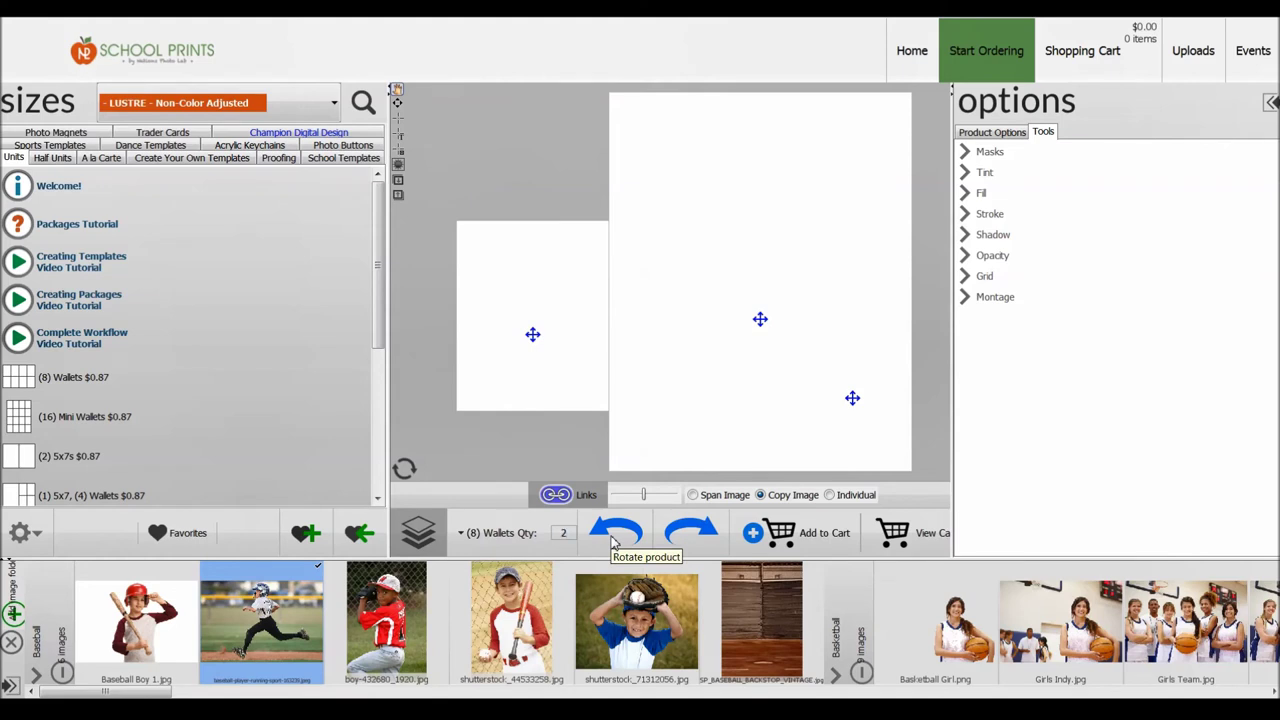
pyautogui.click(615, 535)
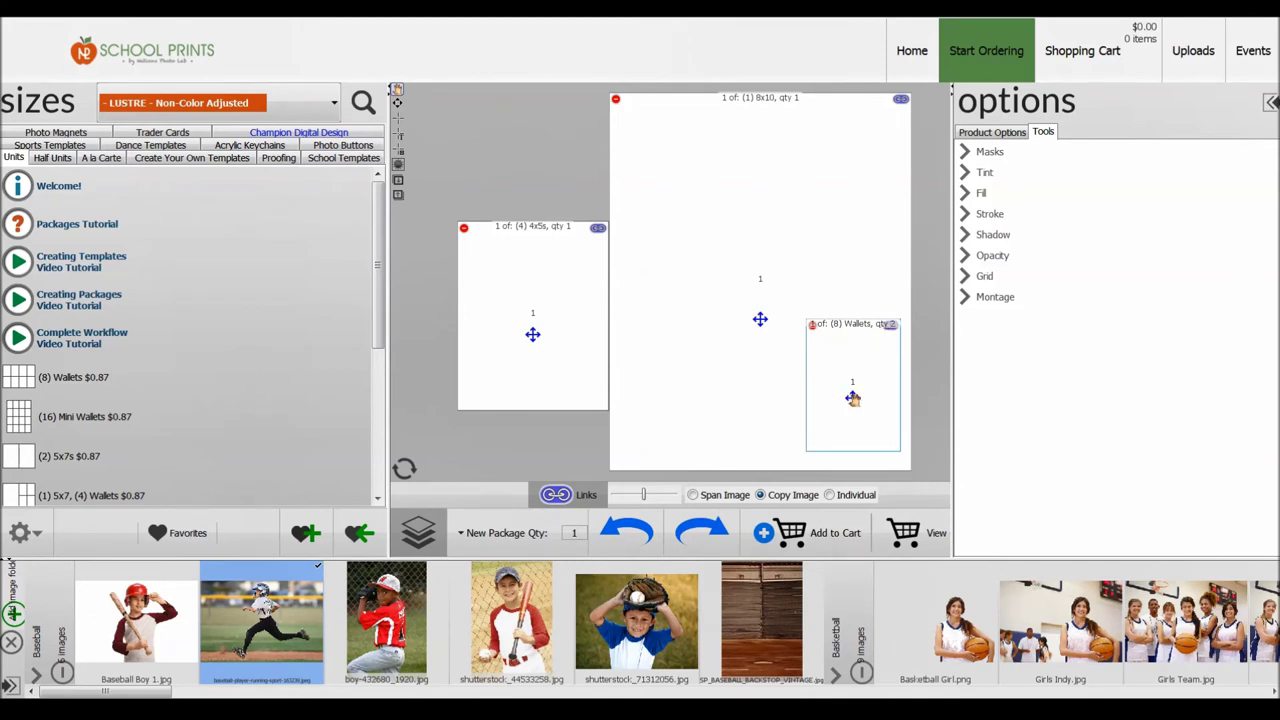
pyautogui.moveTo(852, 398); pyautogui.dragTo(740, 398)
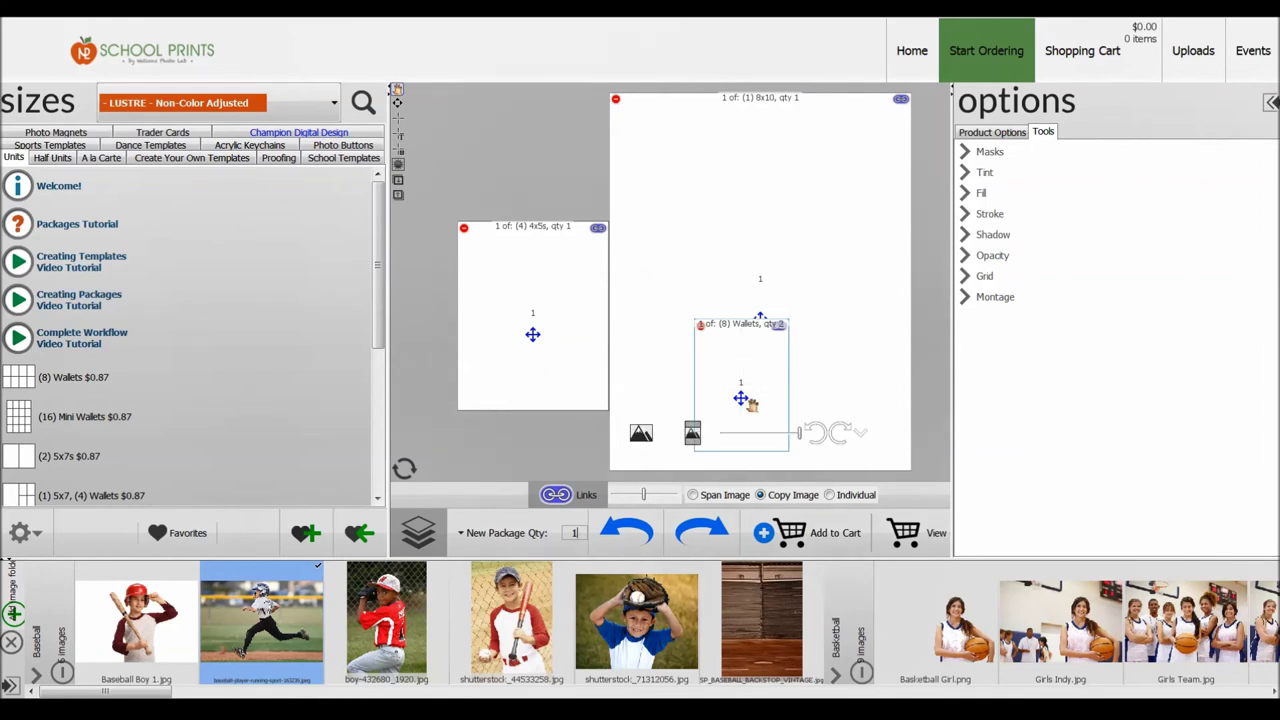
pyautogui.moveTo(740, 398); pyautogui.dragTo(473, 417)
# Step: Rearrange the boxes without overlap: wallets top left above the 4x5s, 8x10 shifted right
pyautogui.moveTo(552, 334); pyautogui.dragTo(643, 414)
pyautogui.moveTo(780, 316); pyautogui.dragTo(780, 318)
pyautogui.moveTo(392, 316); pyautogui.dragTo(294, 316)
pyautogui.click(436, 418)
pyautogui.moveTo(436, 418); pyautogui.dragTo(503, 187)
pyautogui.click(508, 393)
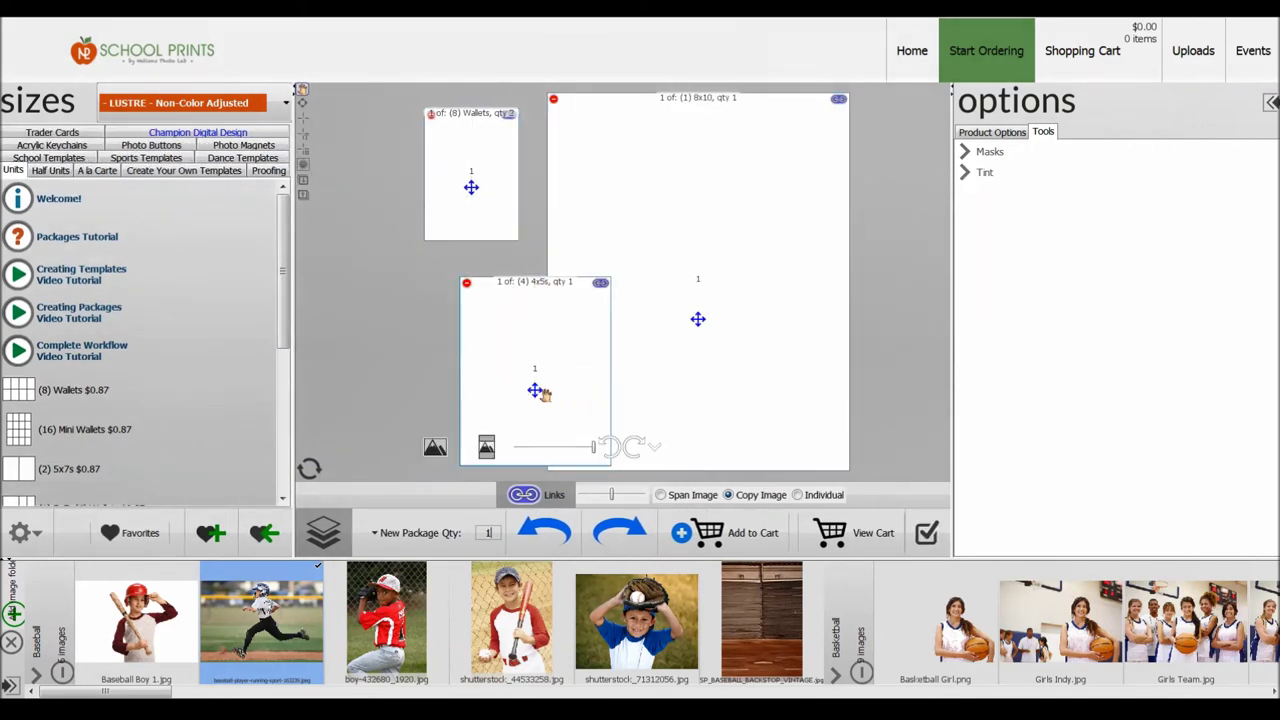
pyautogui.moveTo(537, 392); pyautogui.dragTo(407, 374)
pyautogui.moveTo(698, 319); pyautogui.dragTo(745, 333)
pyautogui.moveTo(474, 357); pyautogui.dragTo(478, 378)
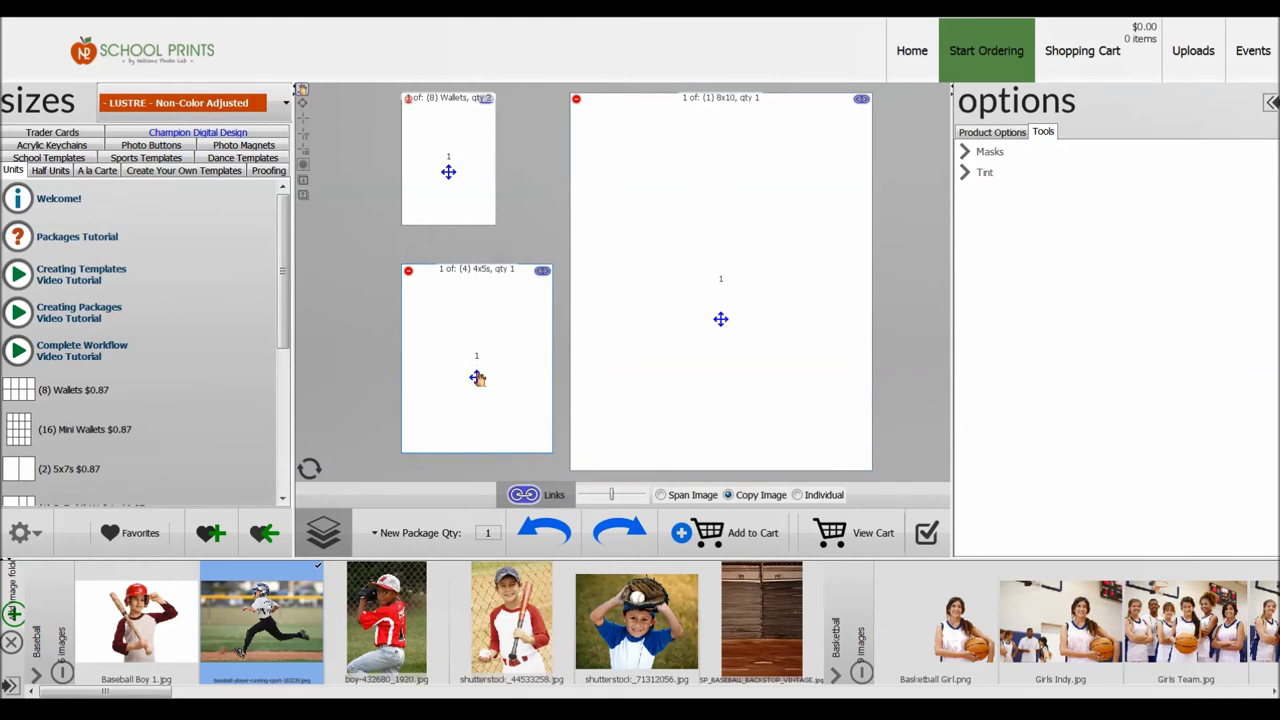
# Step: Save the current package layout as a new favorite named 'Demo Package X'
pyautogui.click(214, 534)
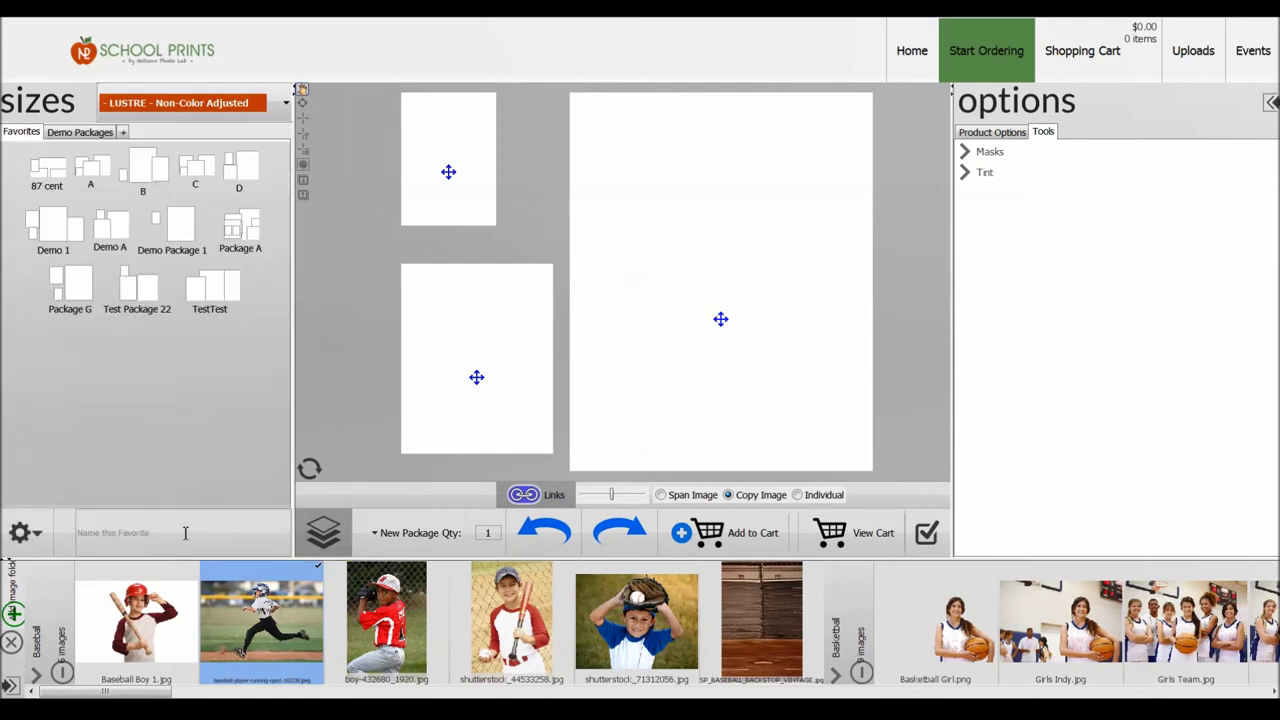
pyautogui.click(185, 533)
pyautogui.press('Return')
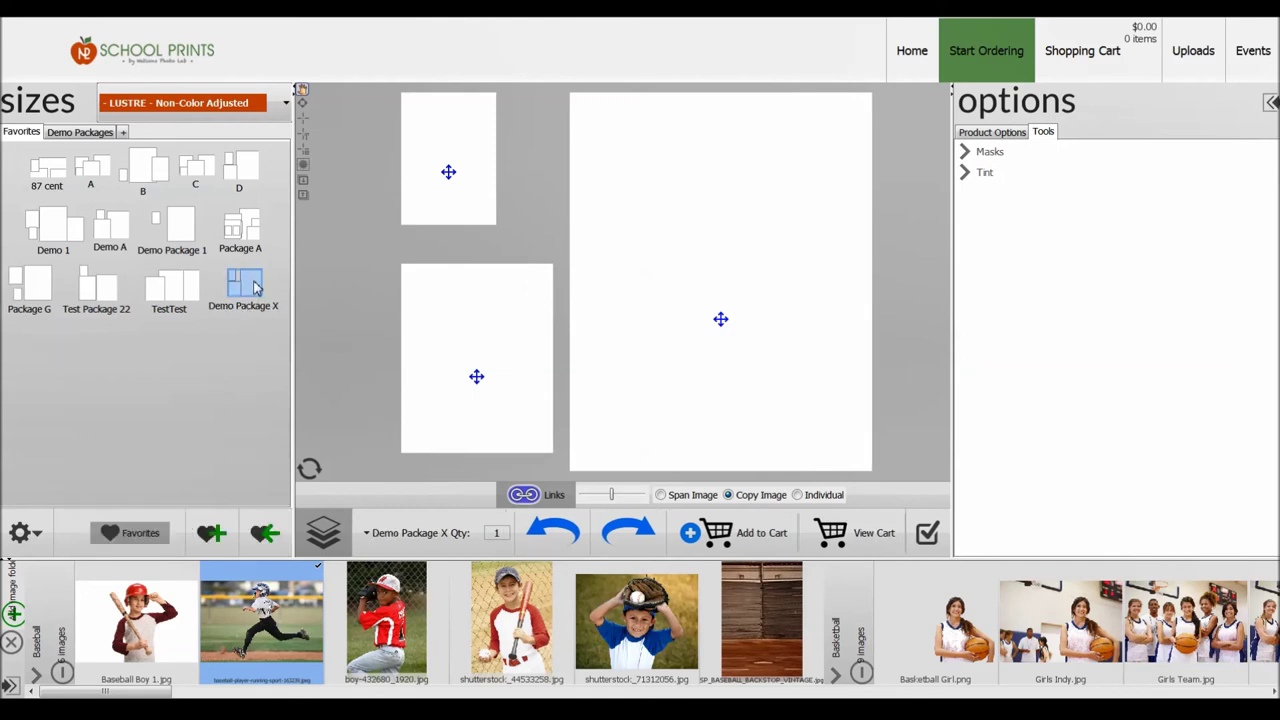
# Step: Reload Demo Package X from Favorites and fill it with the Baseball Boy 1 photo
pyautogui.click(255, 285)
pyautogui.click(112, 226)
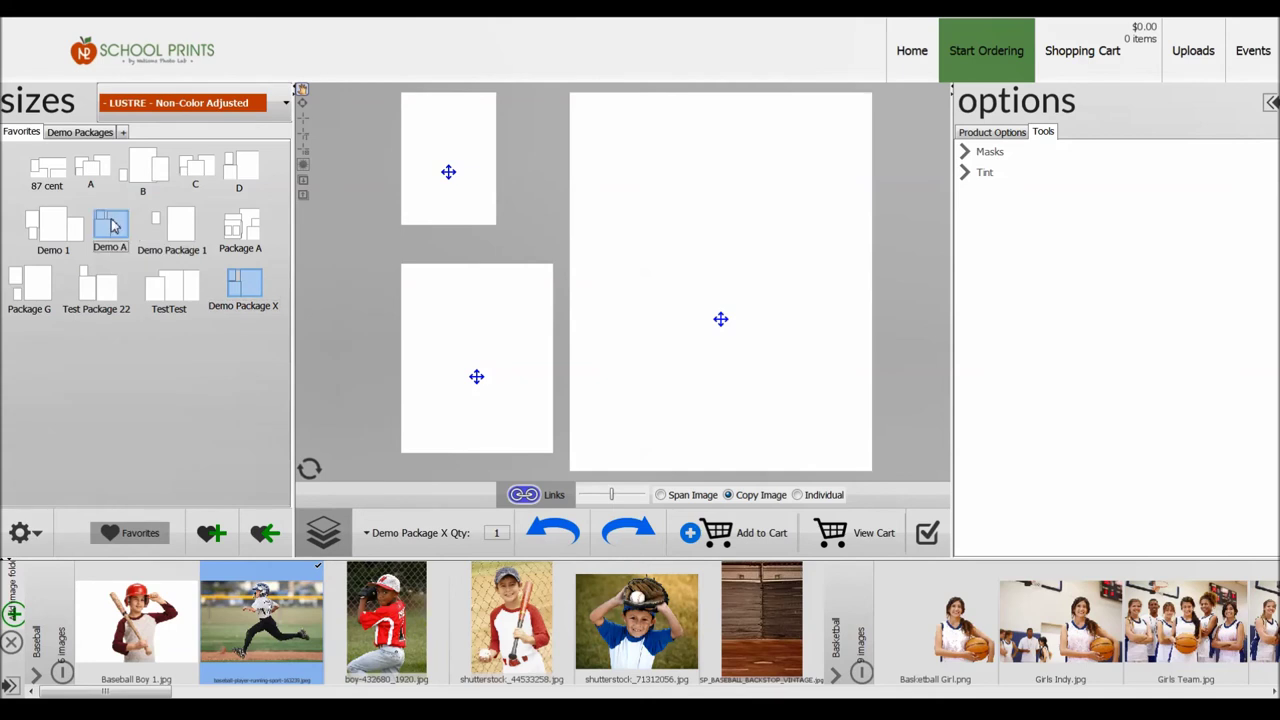
pyautogui.click(244, 282)
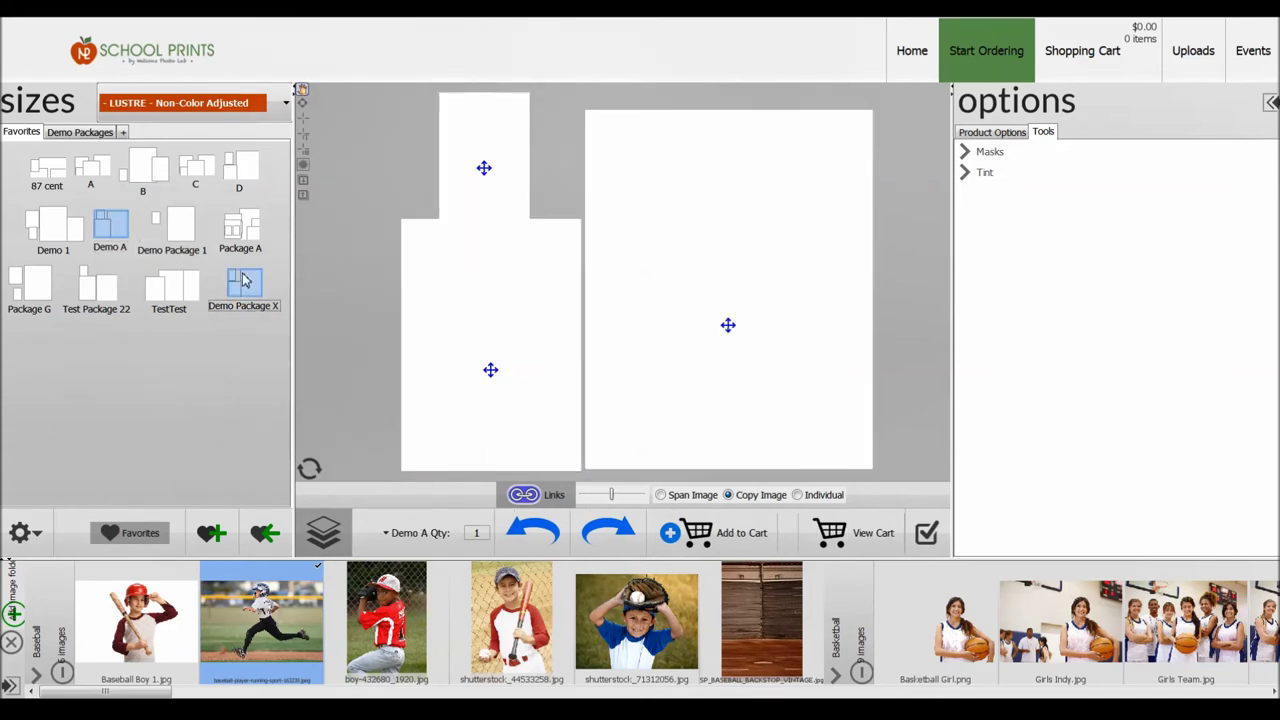
pyautogui.click(150, 617)
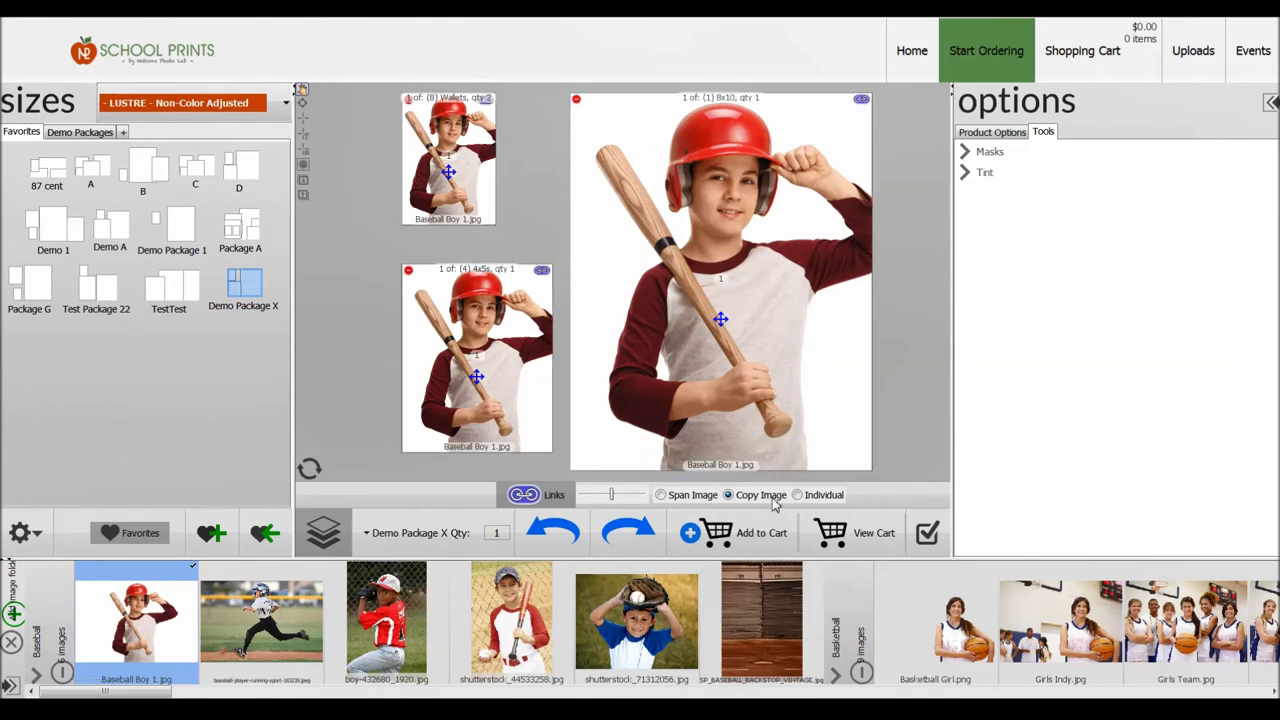
# Step: Fill the package with the baseball-glove photo, then replace it with the teen basketball player
pyautogui.click(676, 652)
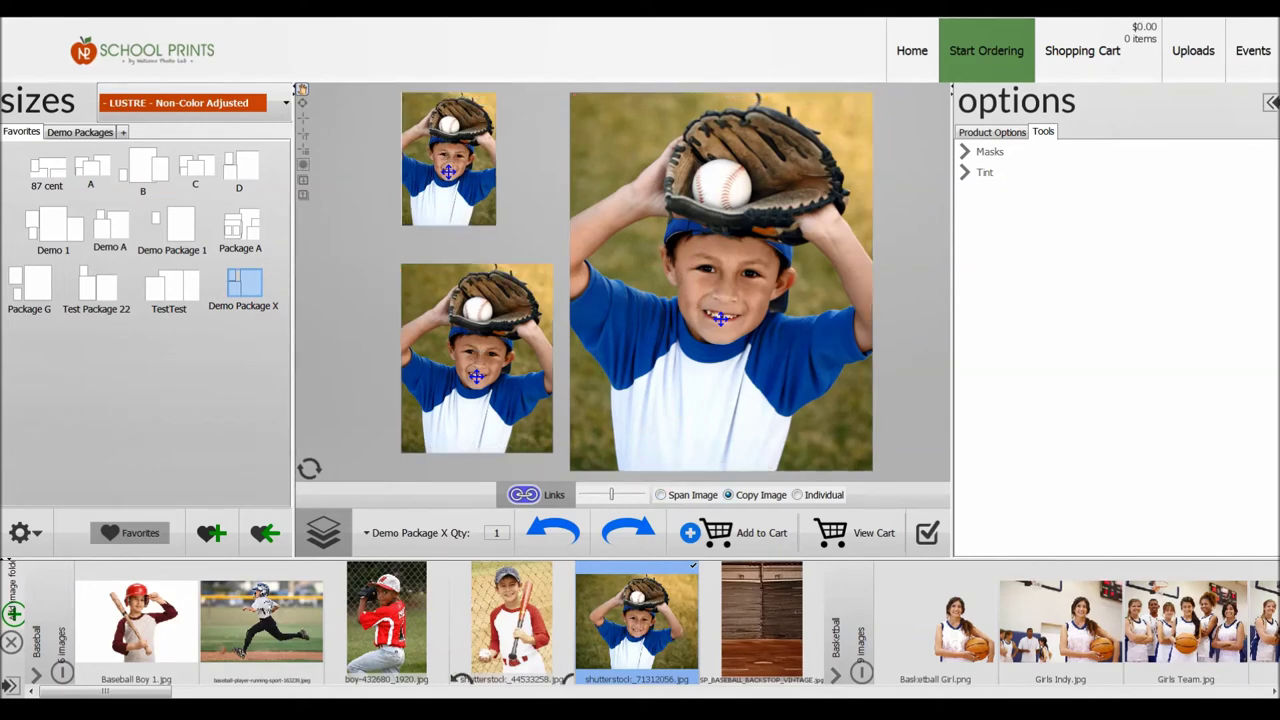
pyautogui.moveTo(160, 690); pyautogui.dragTo(257, 691)
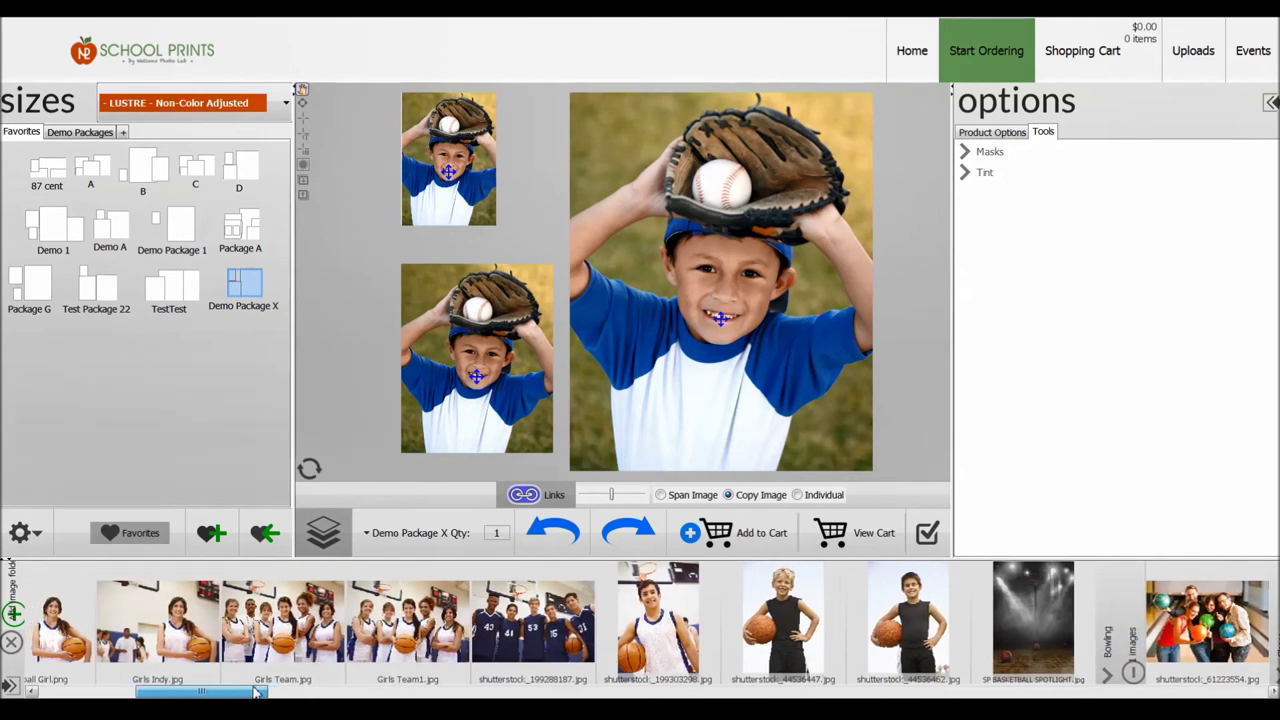
pyautogui.click(660, 618)
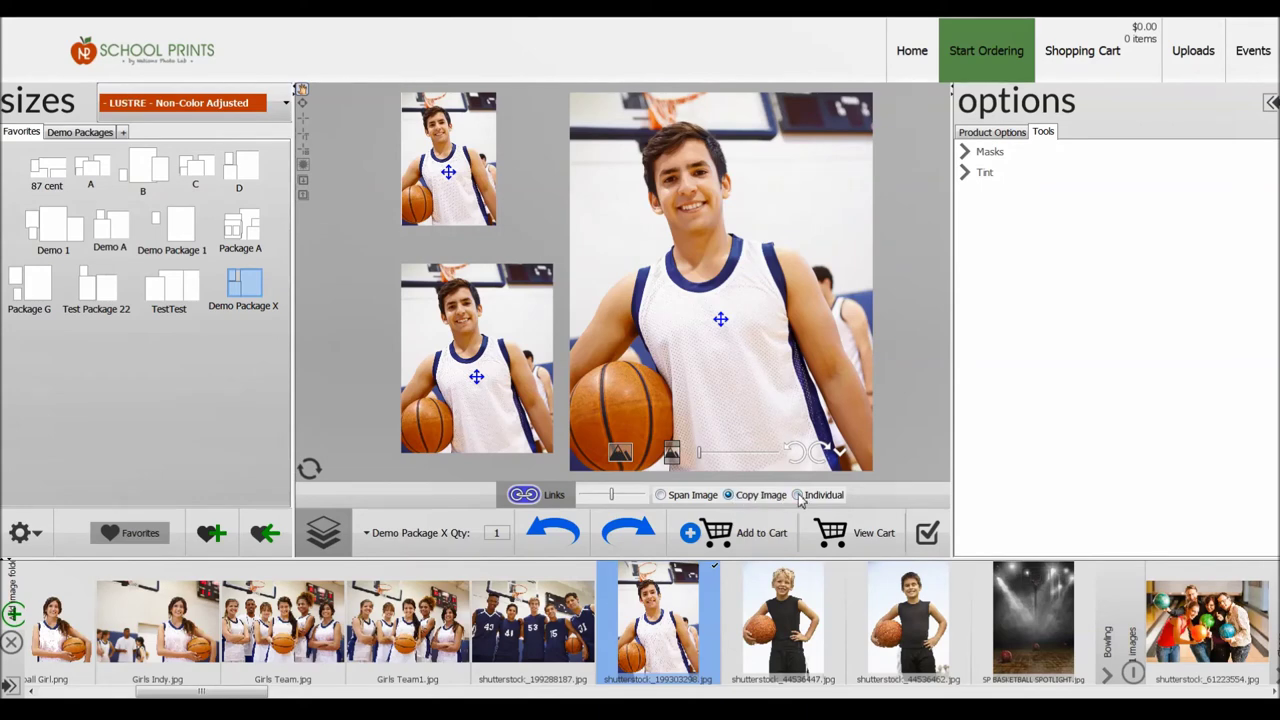
pyautogui.moveTo(743, 404)
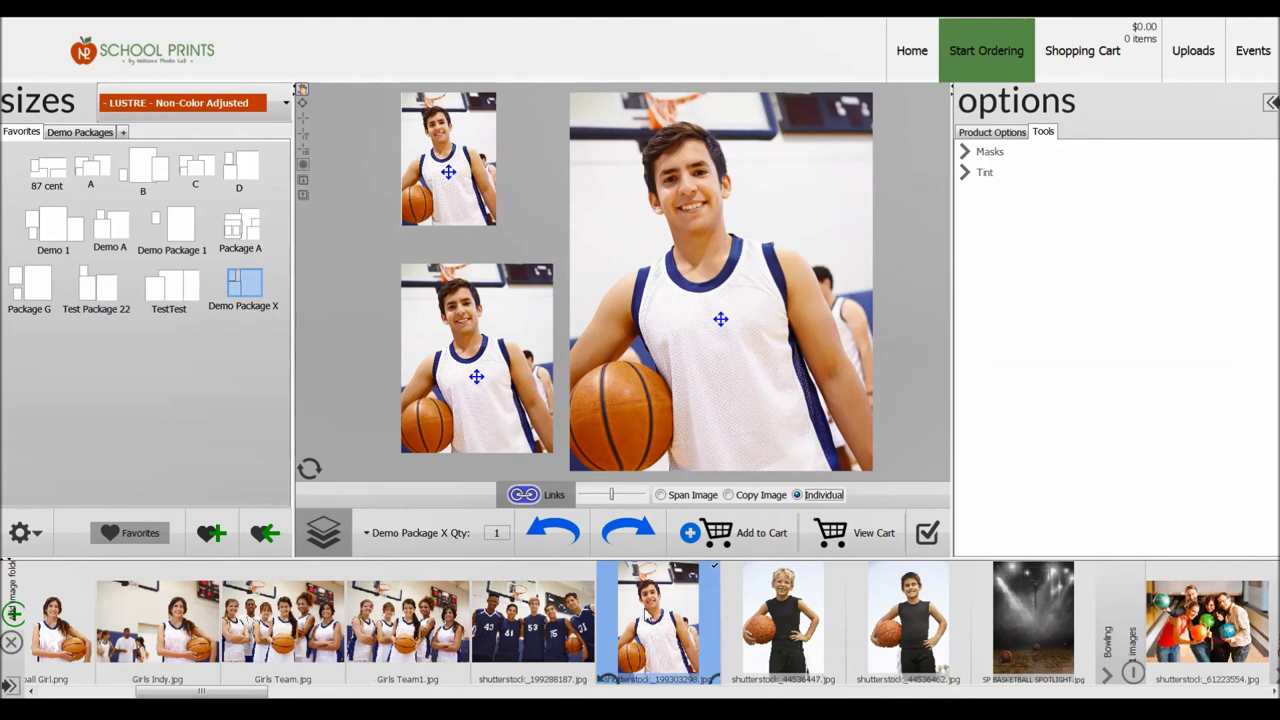
# Step: Put the basketball team photo, rotated and zoomed out, in the 8x10 only, then add to cart
pyautogui.click(555, 624)
pyautogui.click(735, 390)
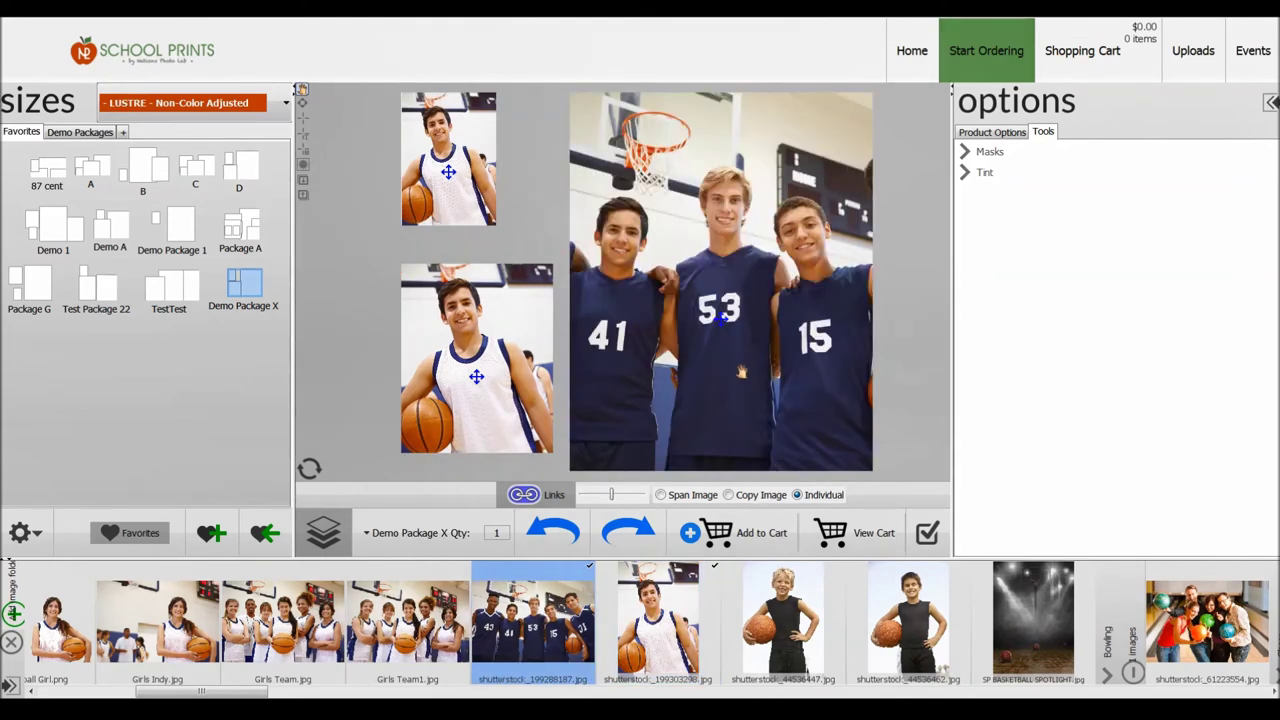
pyautogui.click(805, 456)
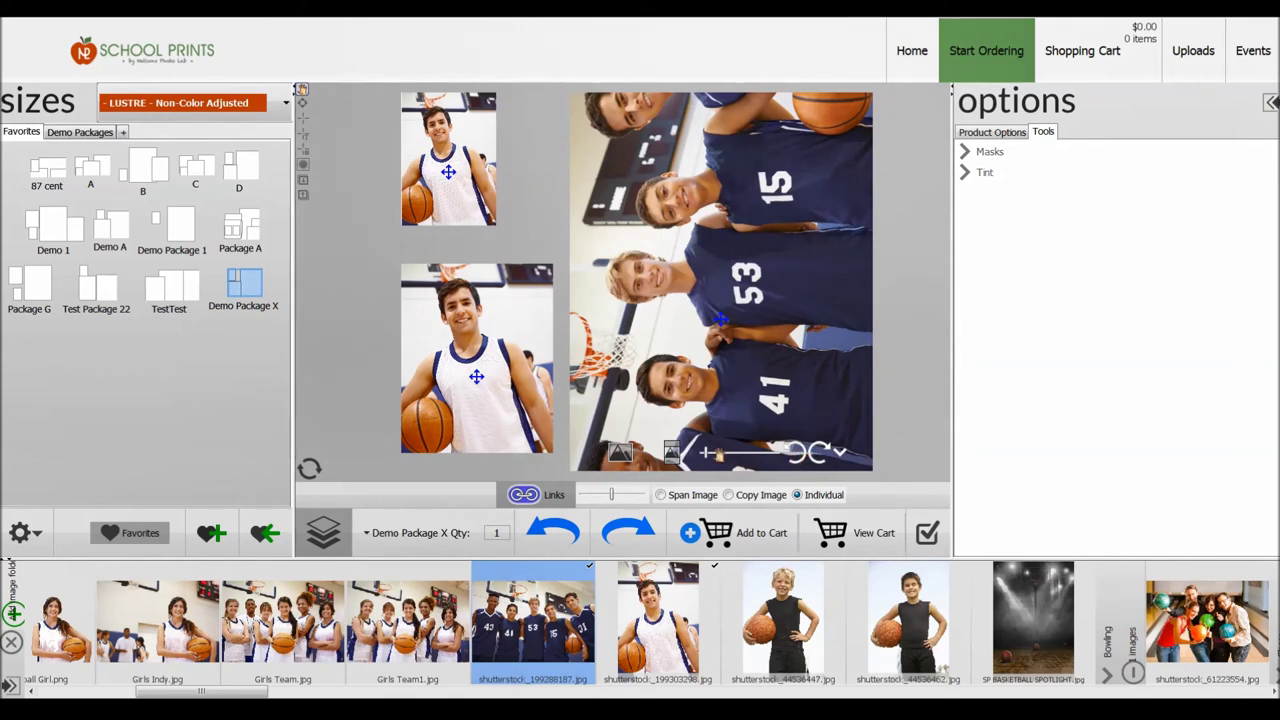
pyautogui.moveTo(706, 455); pyautogui.dragTo(698, 455)
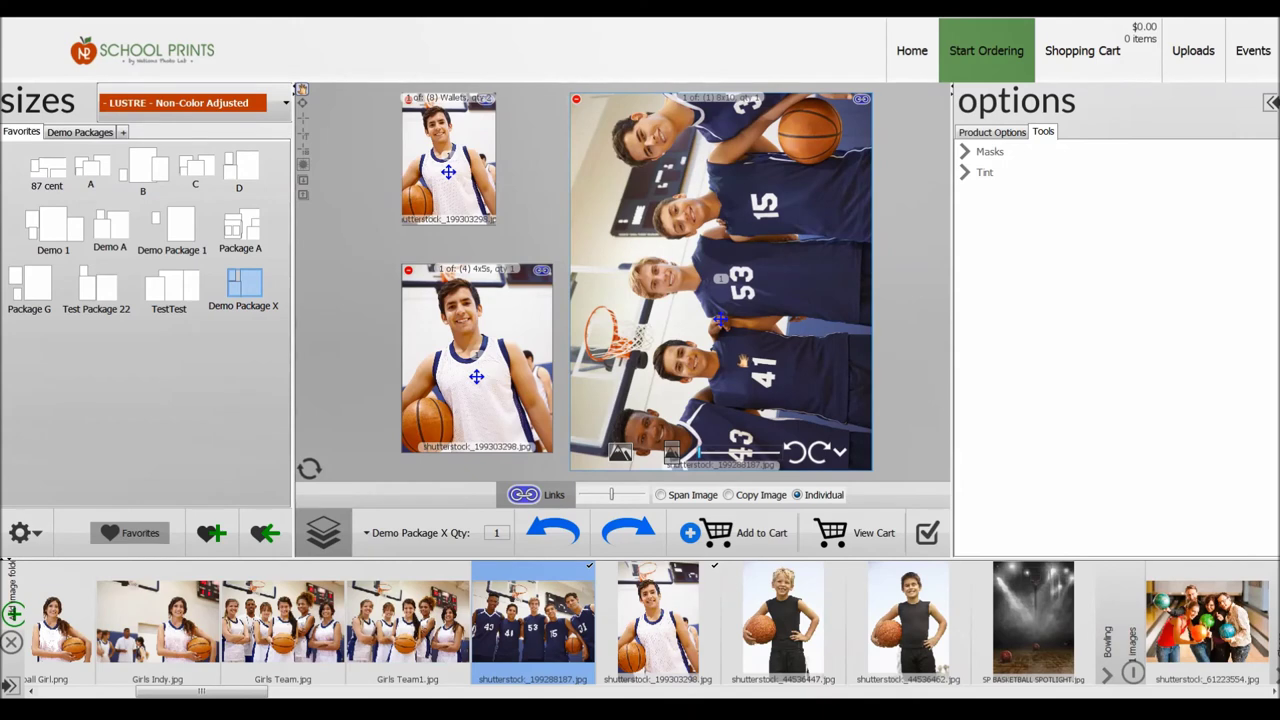
pyautogui.click(750, 538)
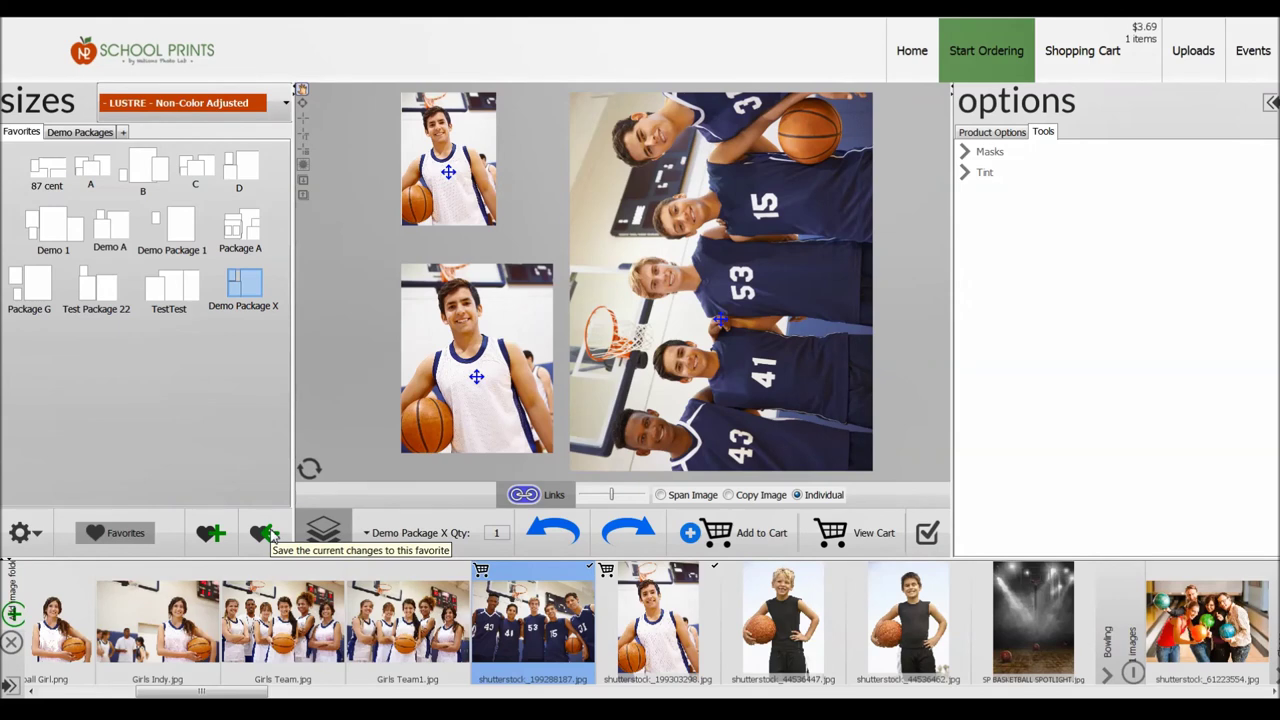
# Step: Use Copy Image to fill every opening with the teen basketball player and adjust the 8x10 crop
pyautogui.click(268, 533)
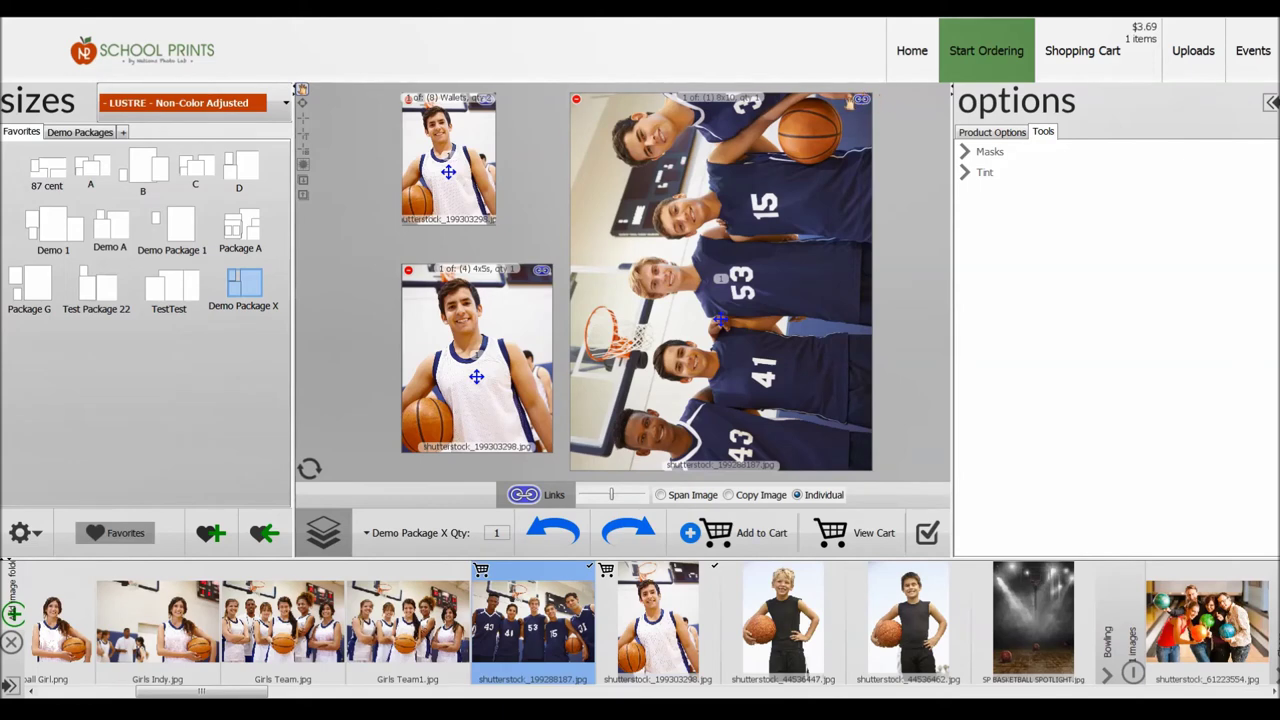
pyautogui.click(742, 495)
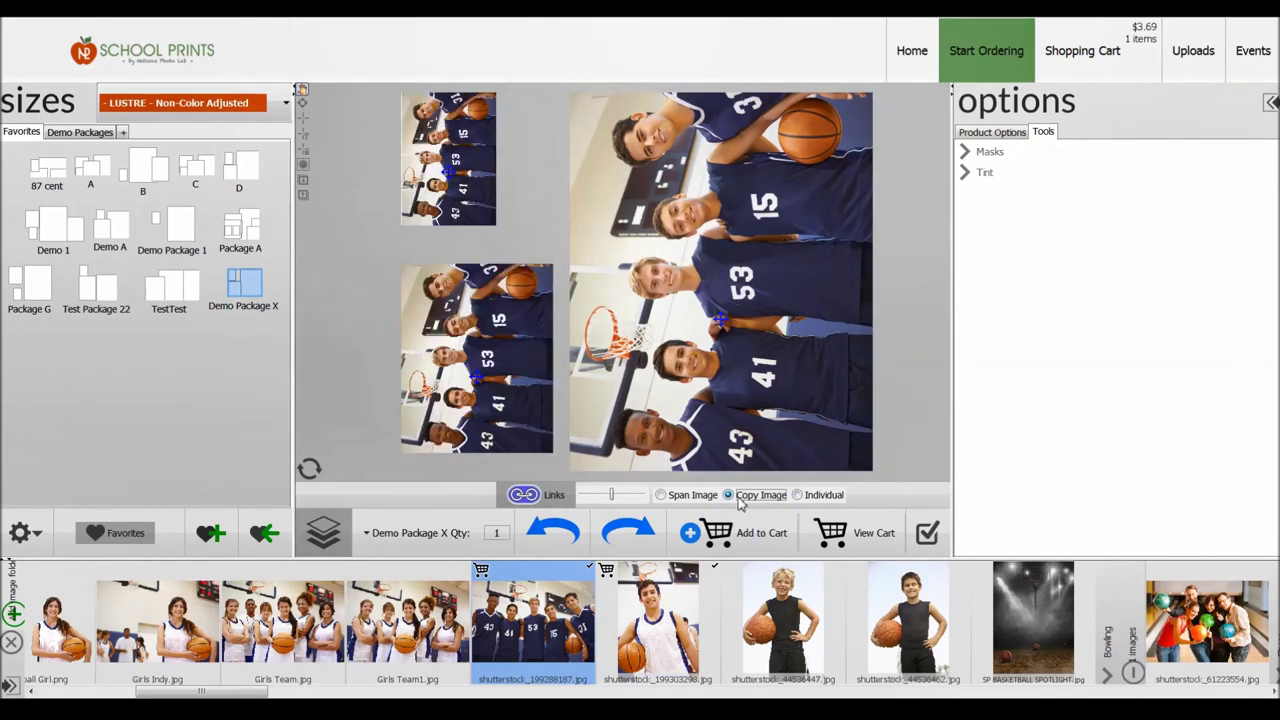
pyautogui.click(657, 620)
pyautogui.moveTo(857, 111)
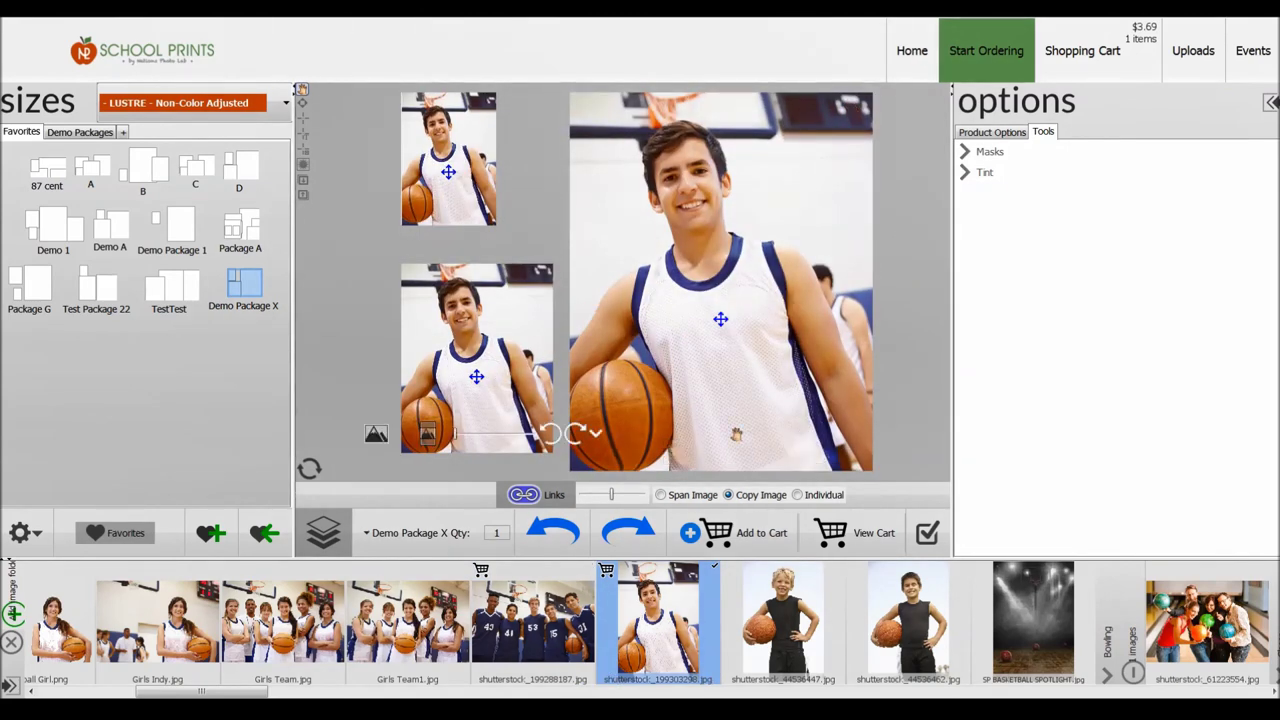
pyautogui.moveTo(793, 124)
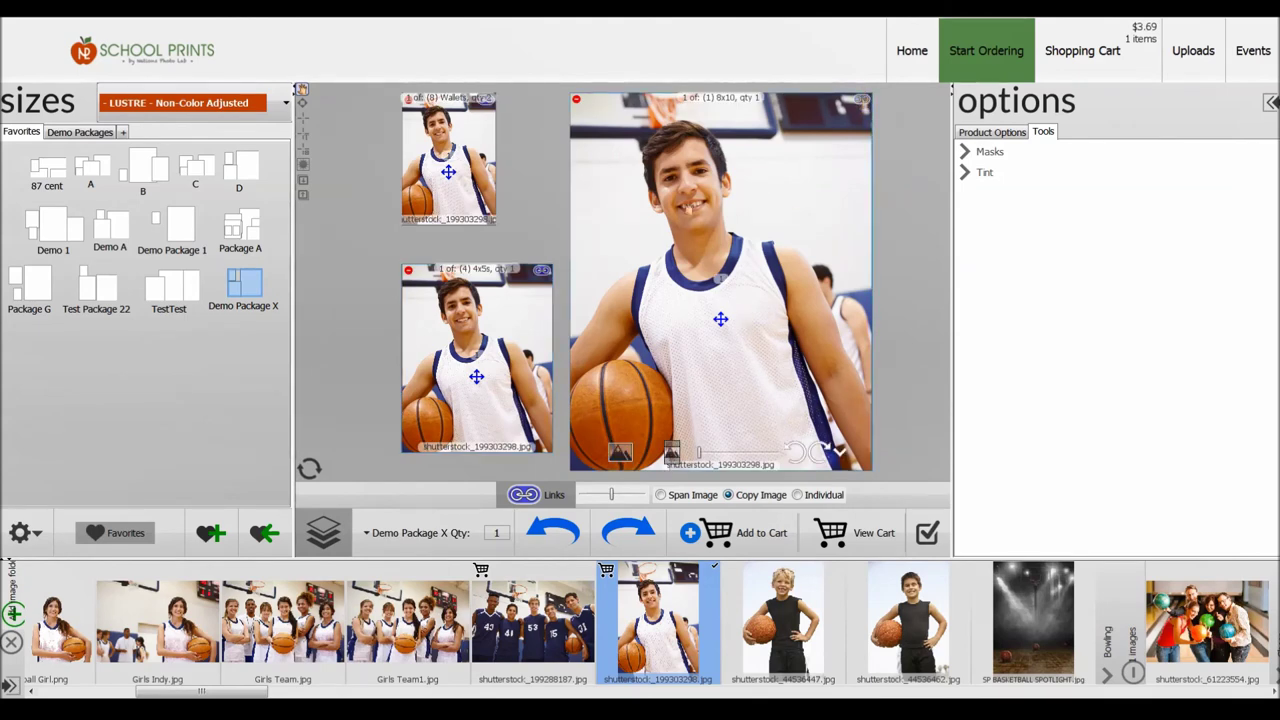
pyautogui.moveTo(688, 209); pyautogui.dragTo(688, 195)
# Step: Place the younger boy holding a basketball in the 8x10, shift him up, and add to cart
pyautogui.scroll(3, 700, 282)
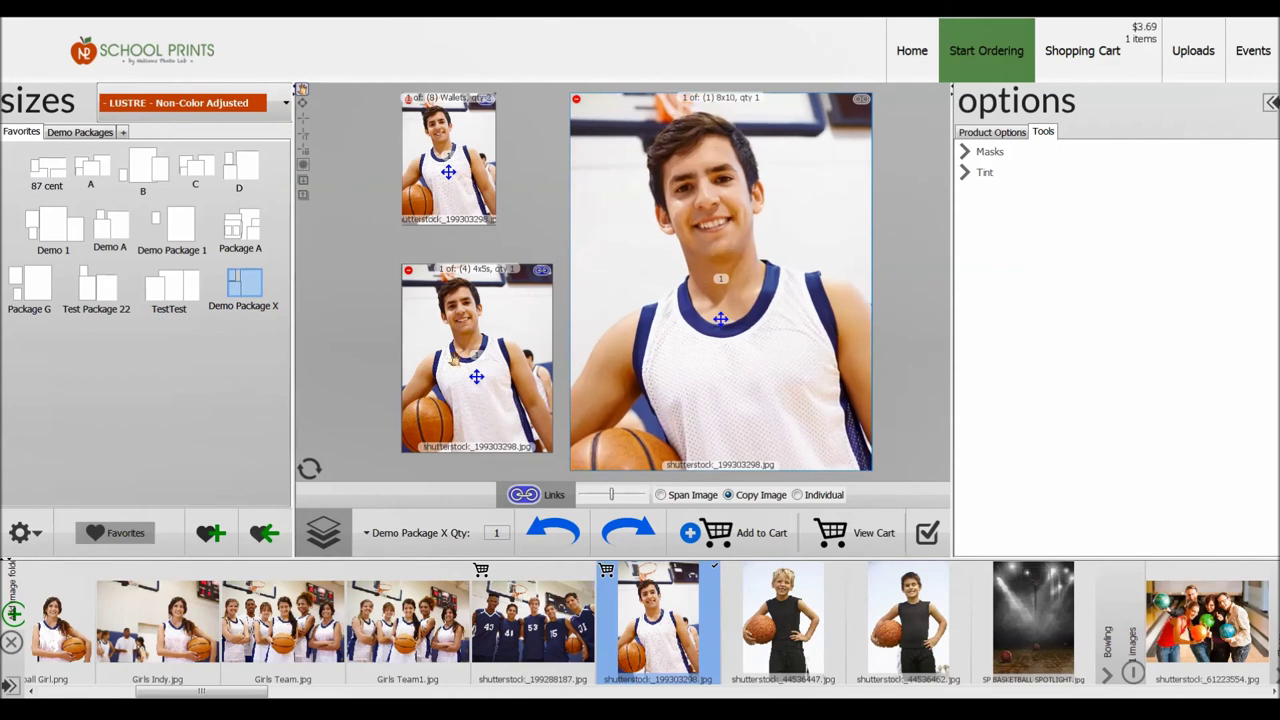
pyautogui.scroll(2, 455, 357)
pyautogui.scroll(-3, 453, 358)
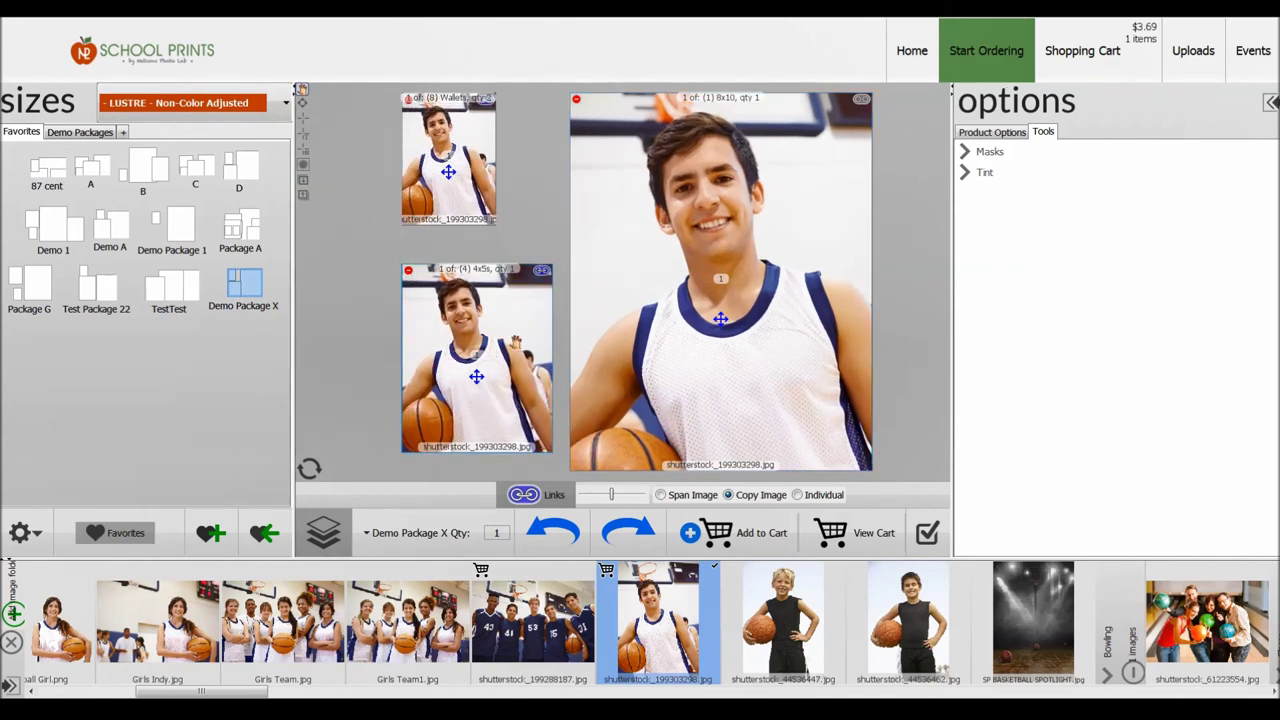
pyautogui.click(905, 578)
pyautogui.moveTo(905, 578); pyautogui.dragTo(720, 300)
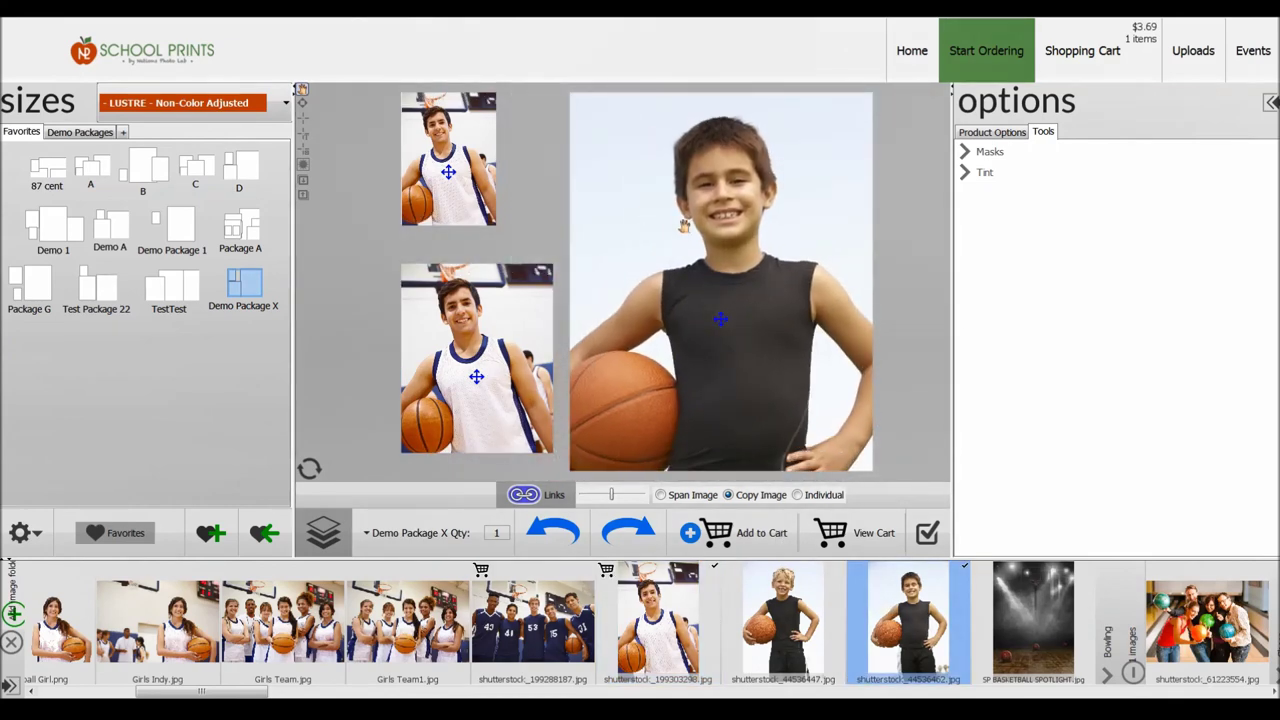
pyautogui.scroll(-3, 682, 228)
pyautogui.moveTo(682, 228); pyautogui.dragTo(682, 206)
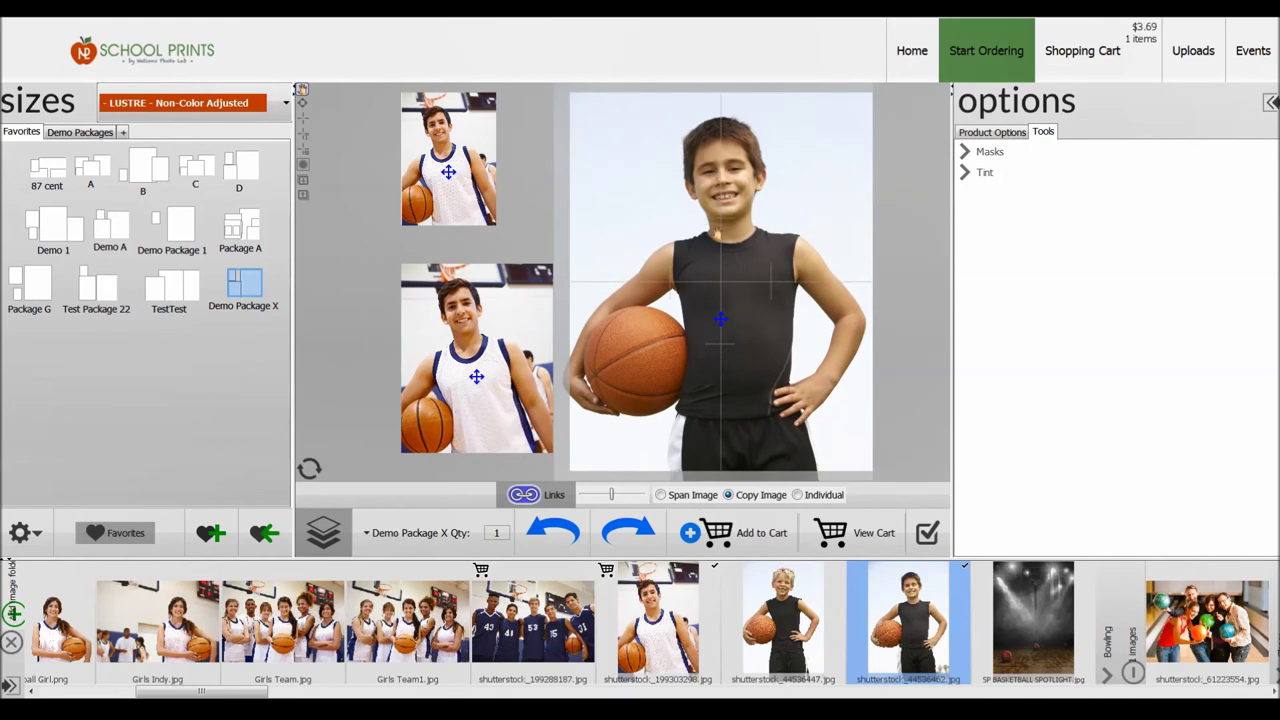
pyautogui.click(735, 543)
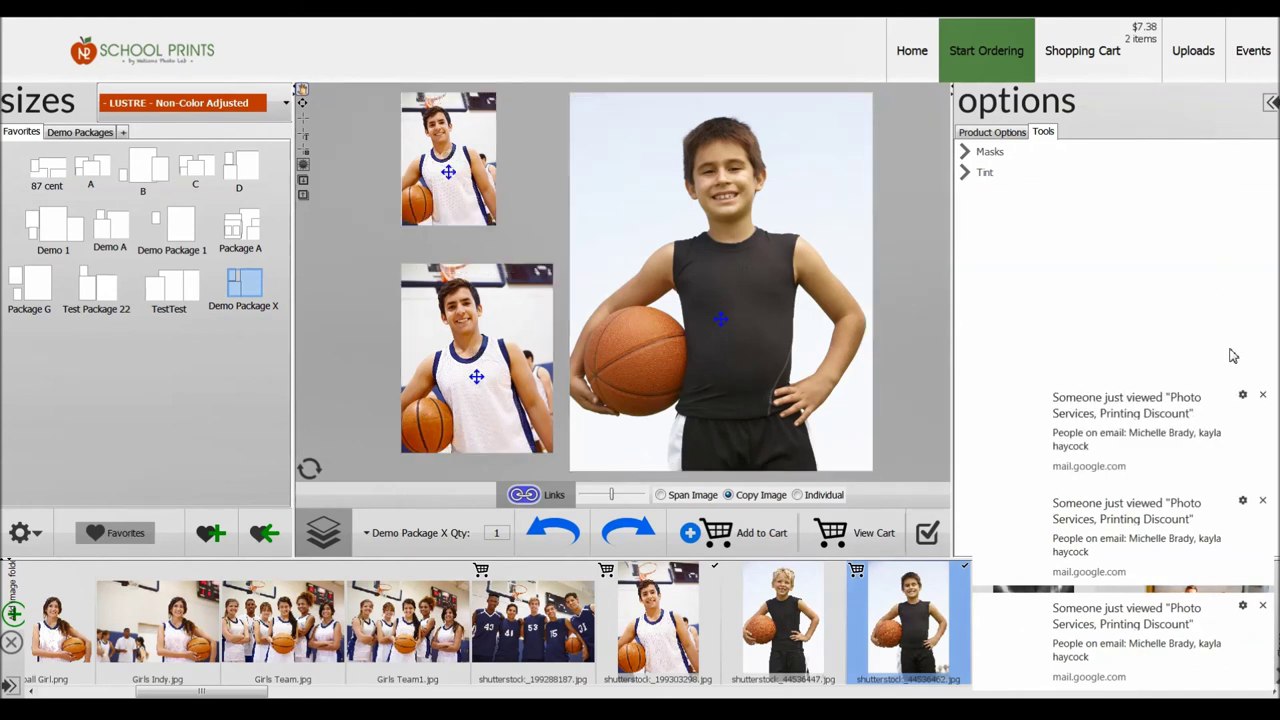
# Step: Dismiss the three Gmail notification popups covering the screen
pyautogui.click(1262, 395)
pyautogui.click(1263, 503)
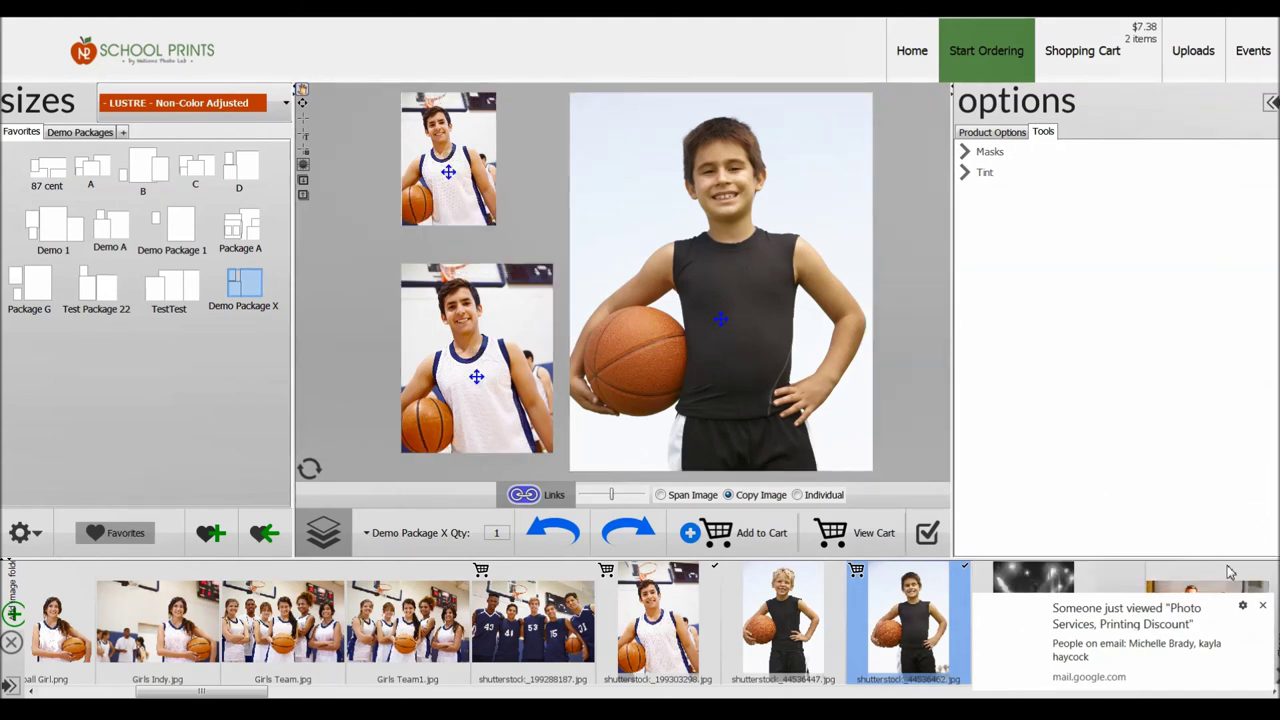
pyautogui.click(1261, 606)
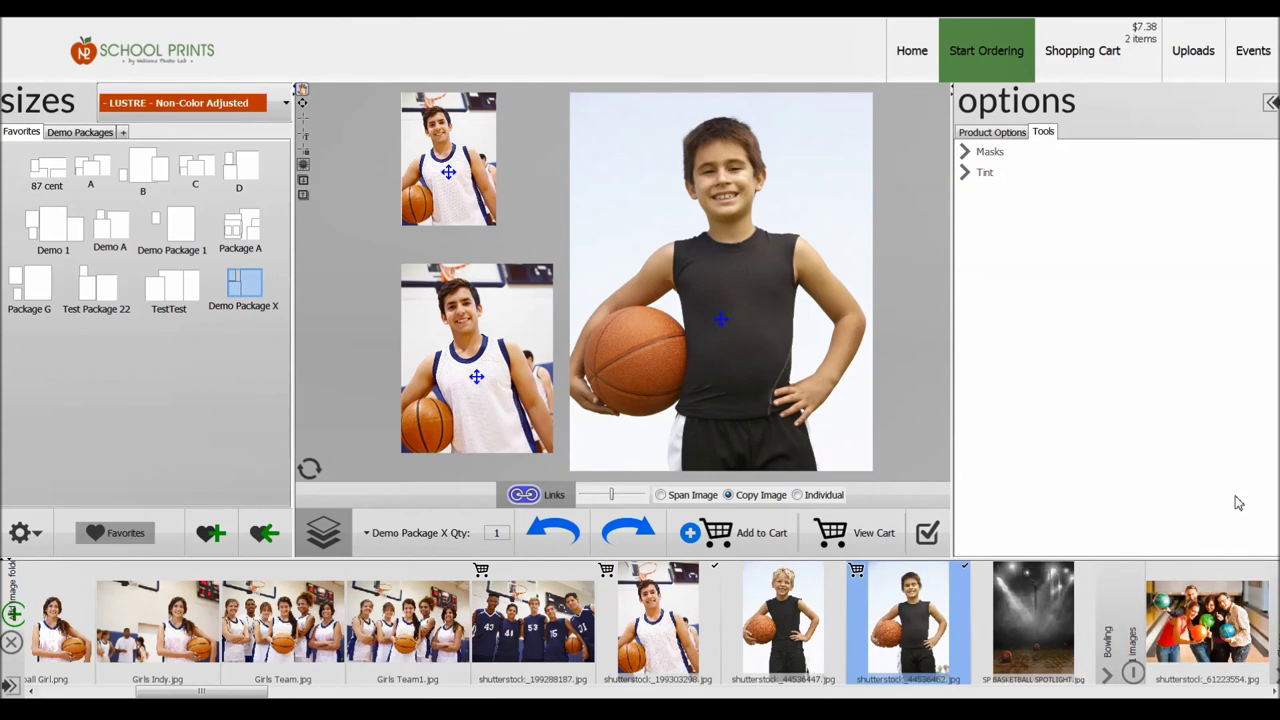